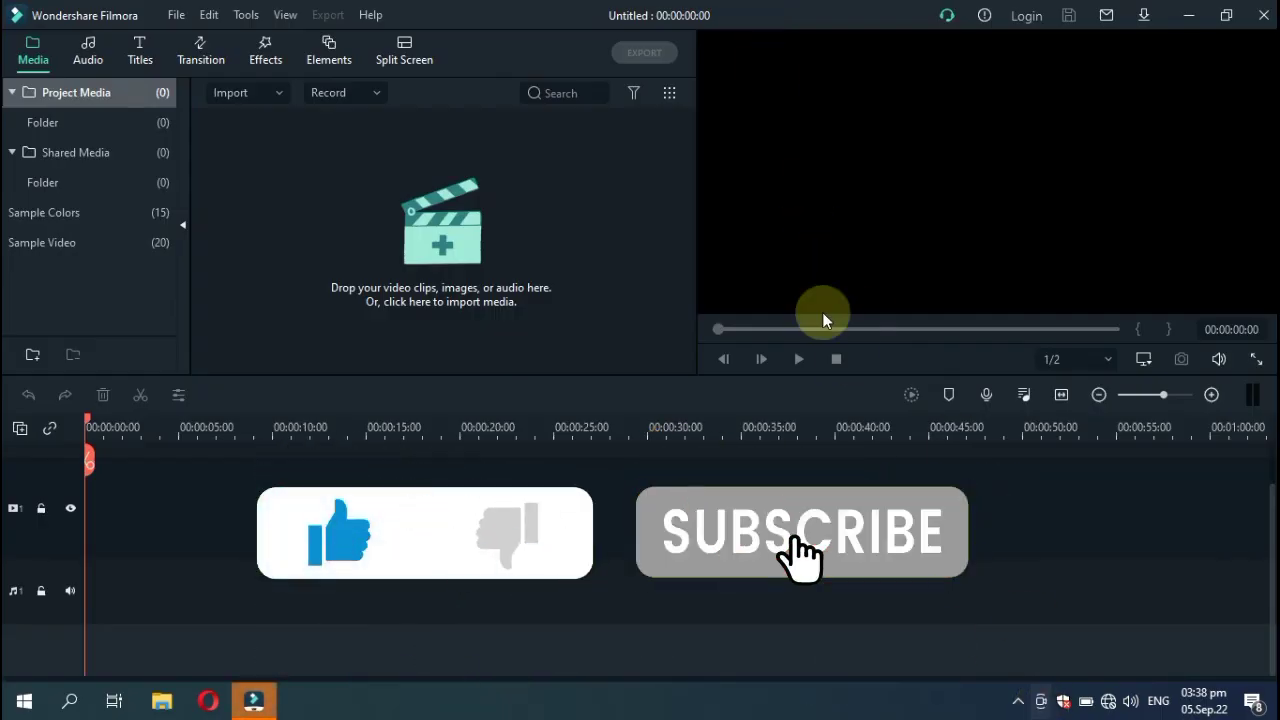
# - Import the pk desi kitchen video from the watch list folder into the project media
pyautogui.moveTo(654, 4)
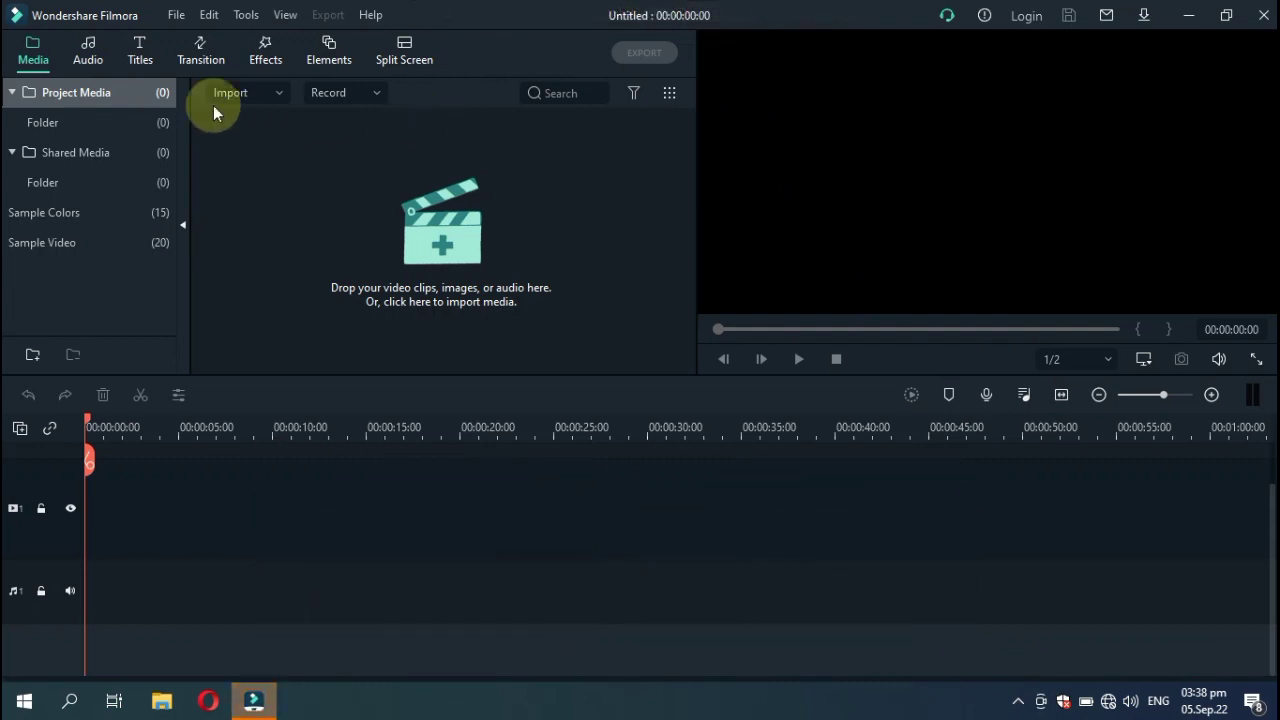
pyautogui.click(455, 258)
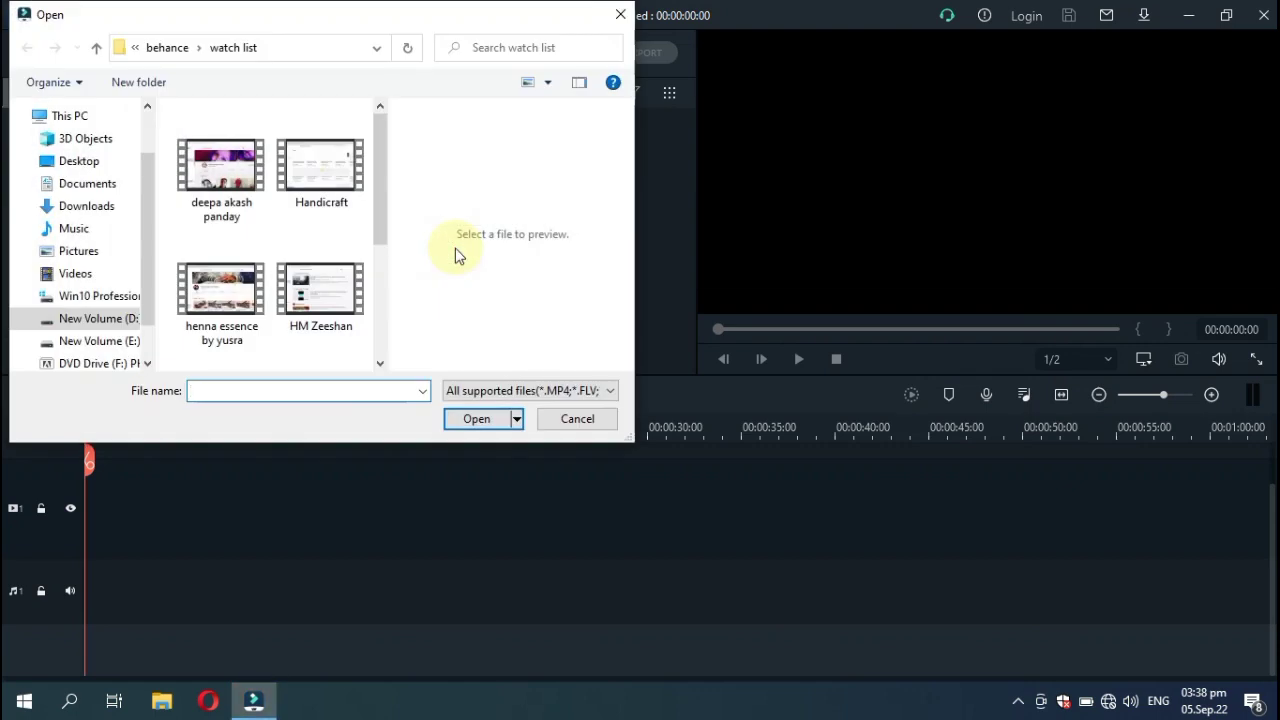
pyautogui.click(383, 363)
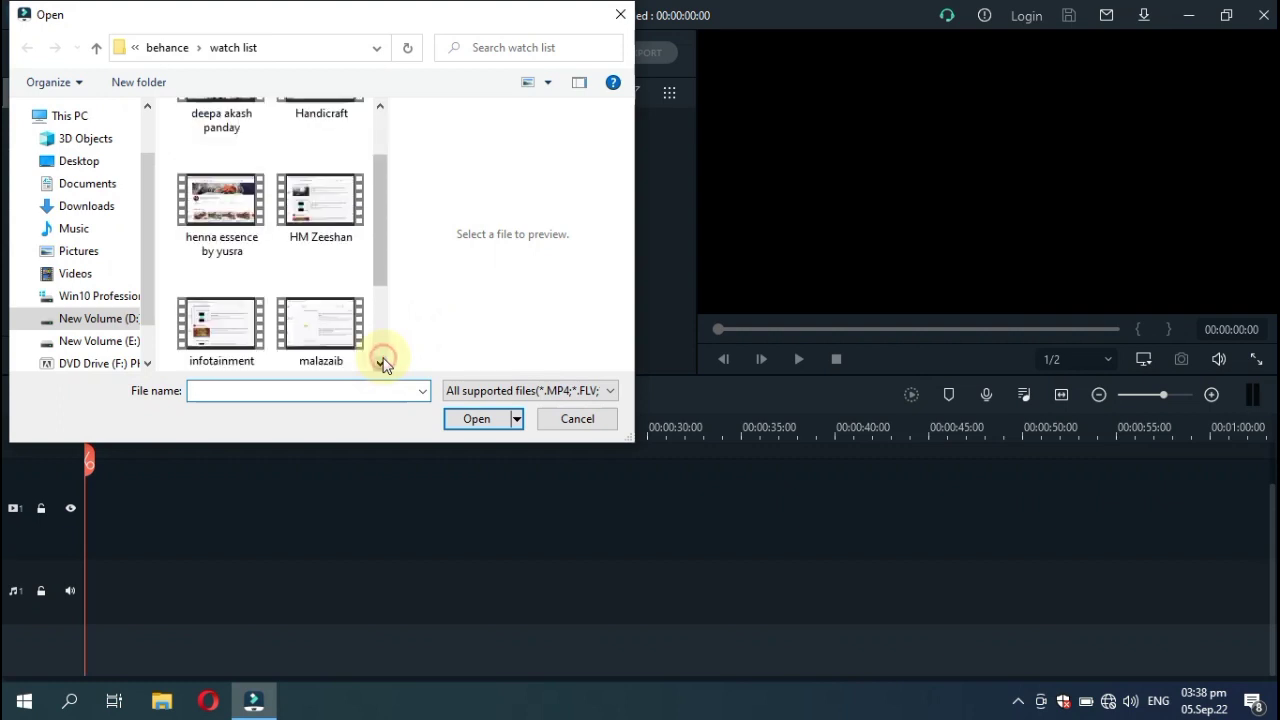
pyautogui.click(383, 363)
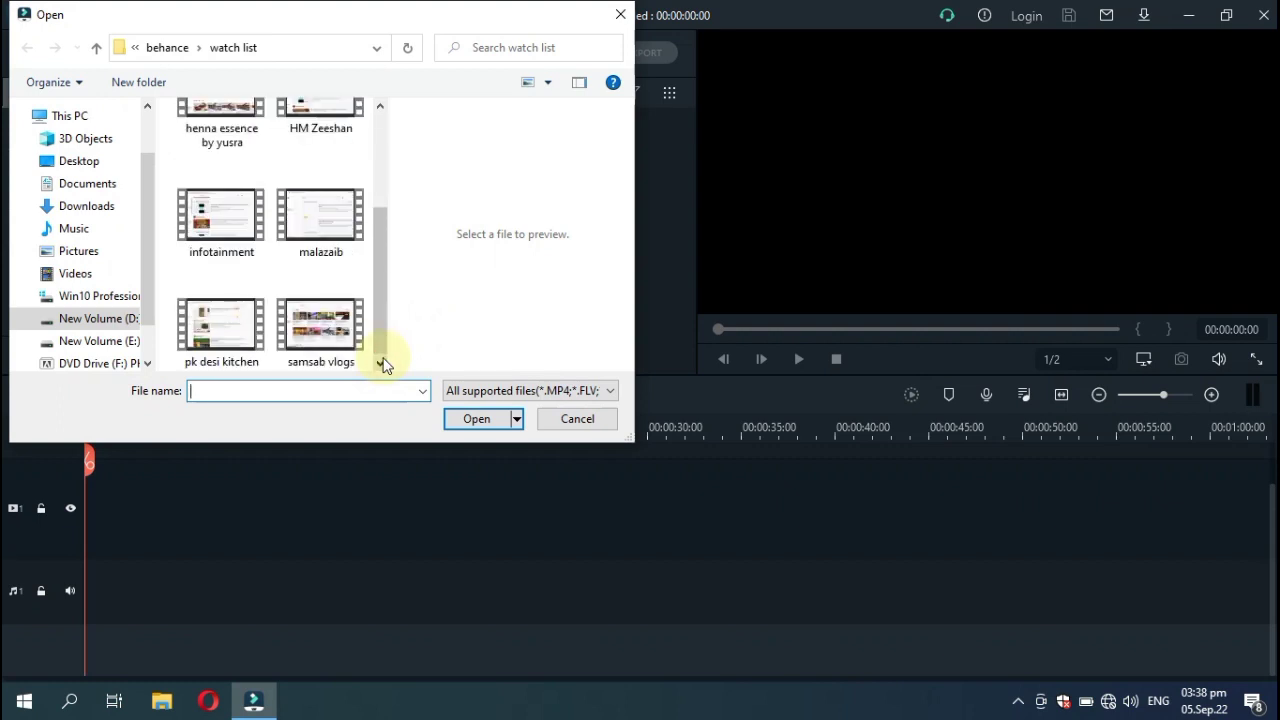
pyautogui.click(200, 338)
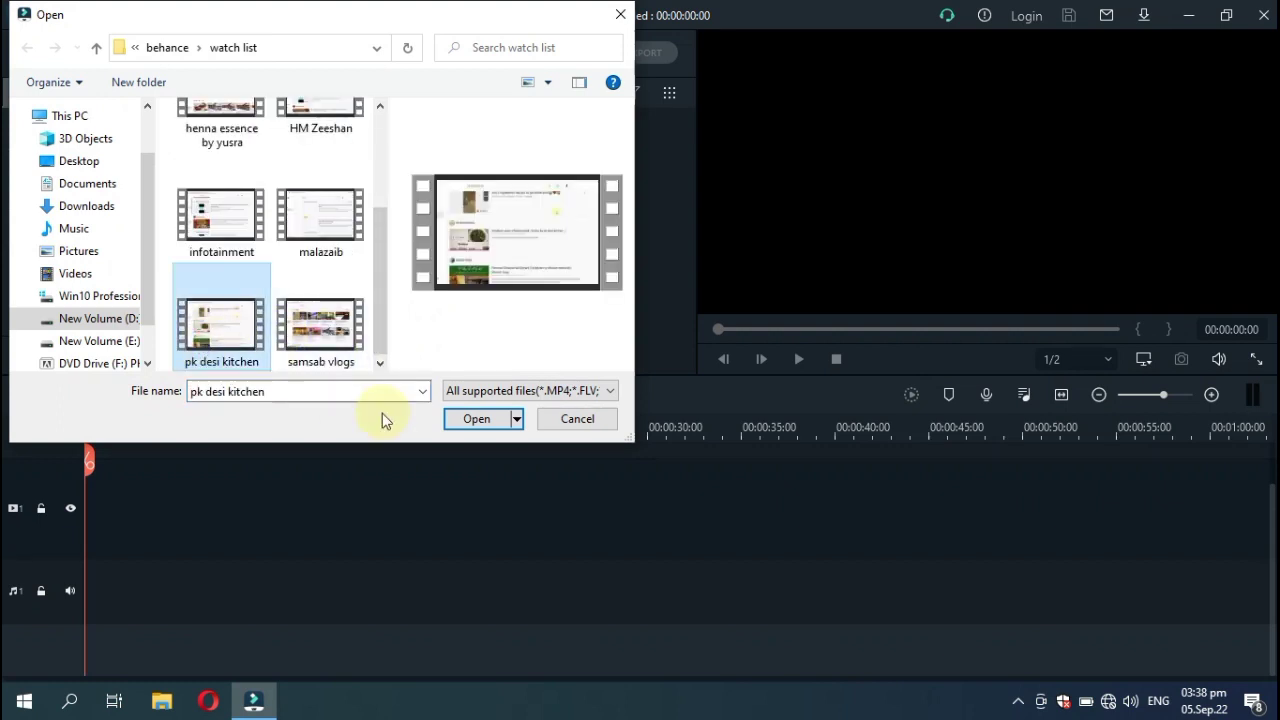
pyautogui.click(472, 420)
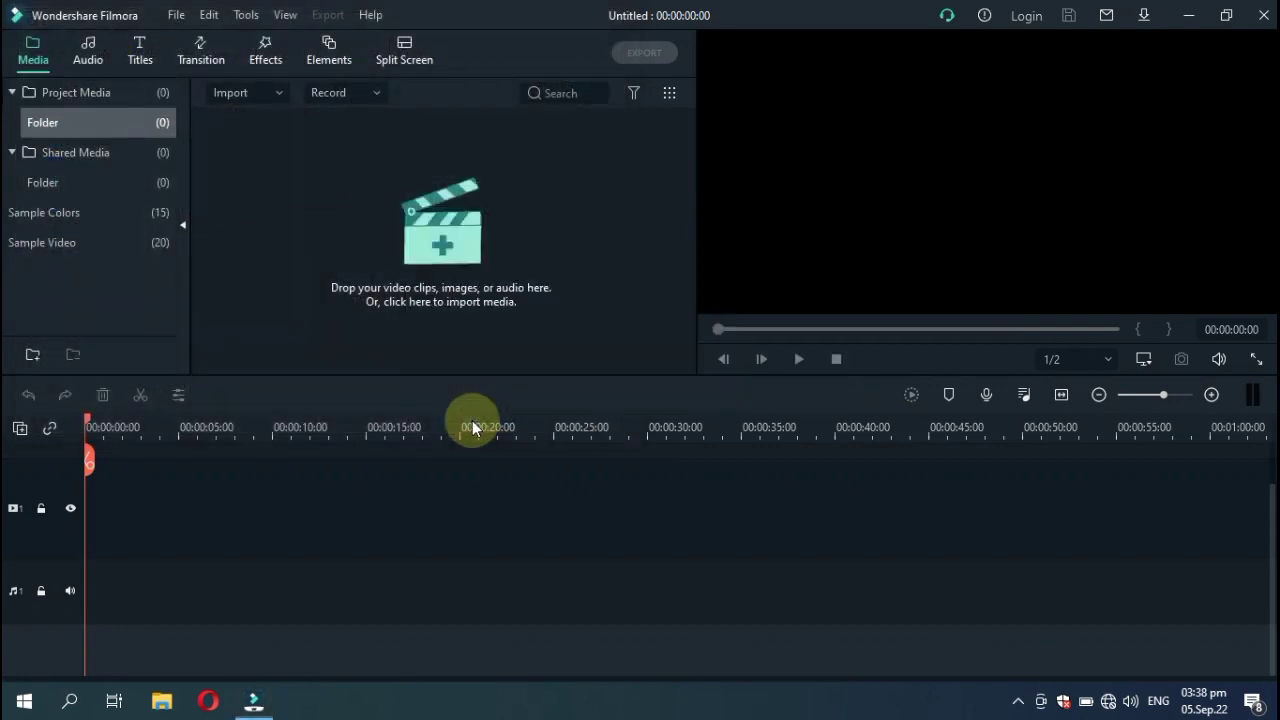
# - Add the pk desi kitchen video to the timeline, keeping the project settings of 1920 x 1080 at 25fps
pyautogui.moveTo(254, 168)
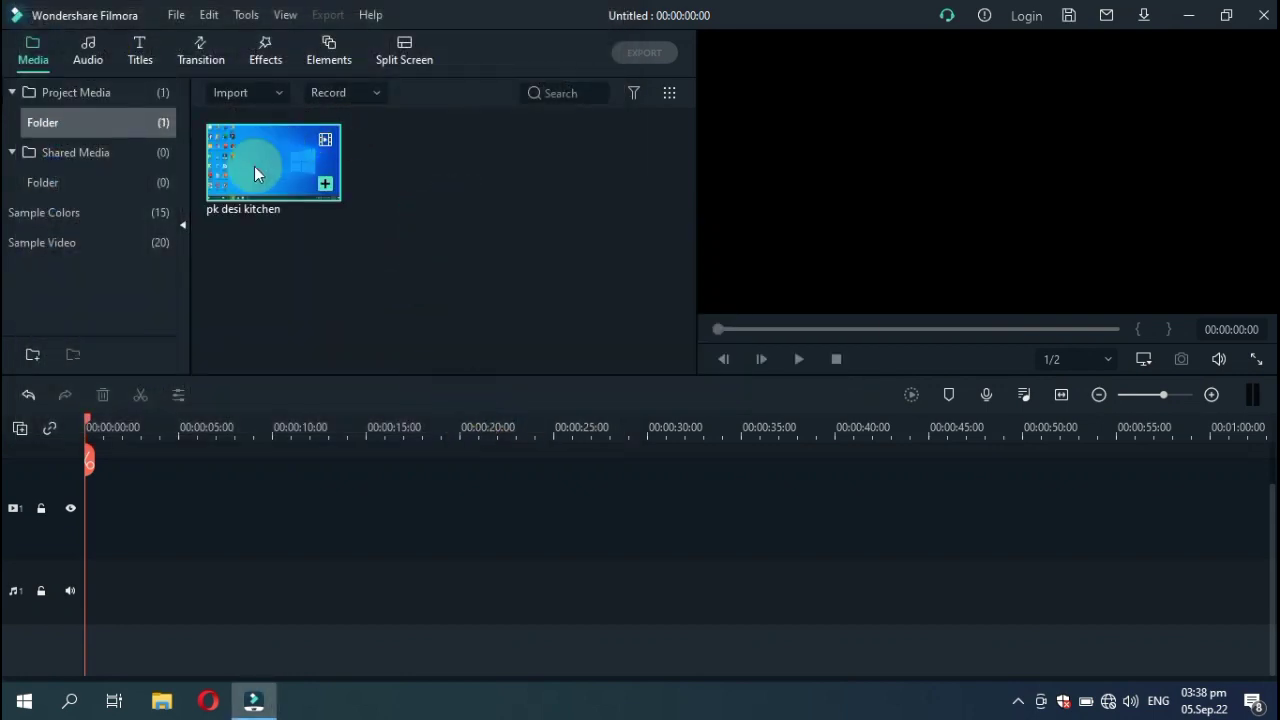
pyautogui.click(325, 187)
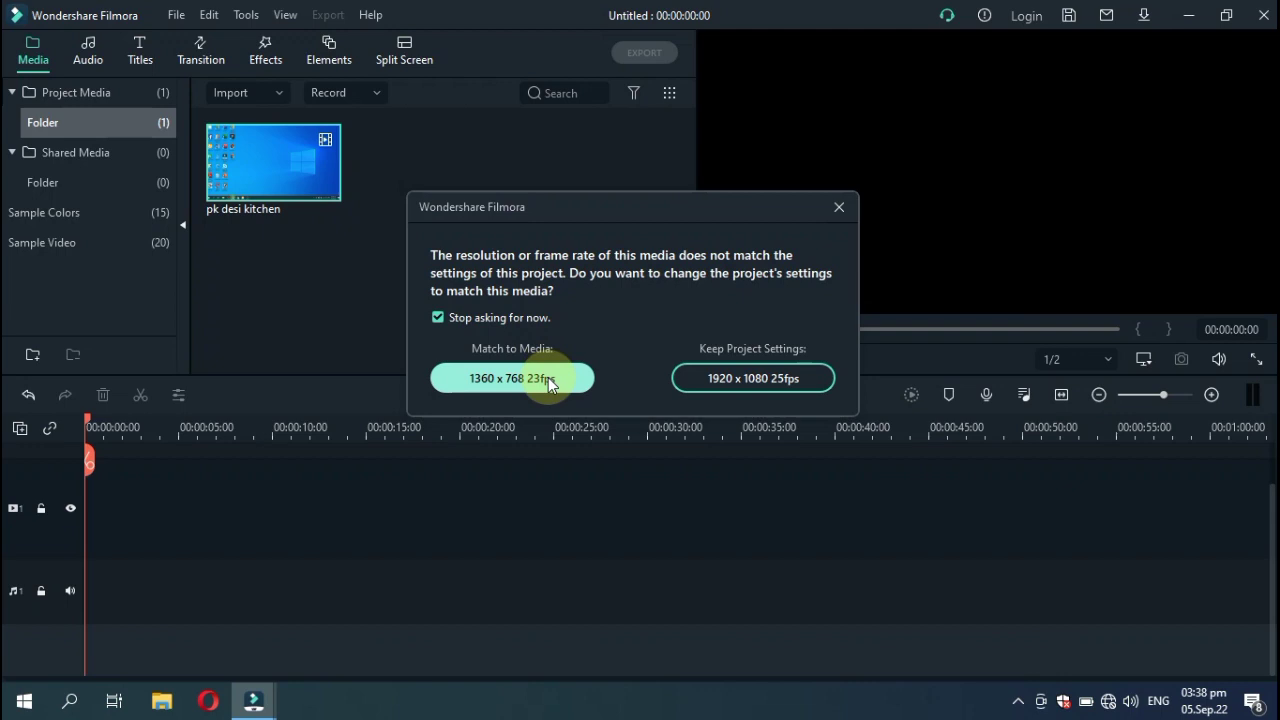
pyautogui.click(734, 380)
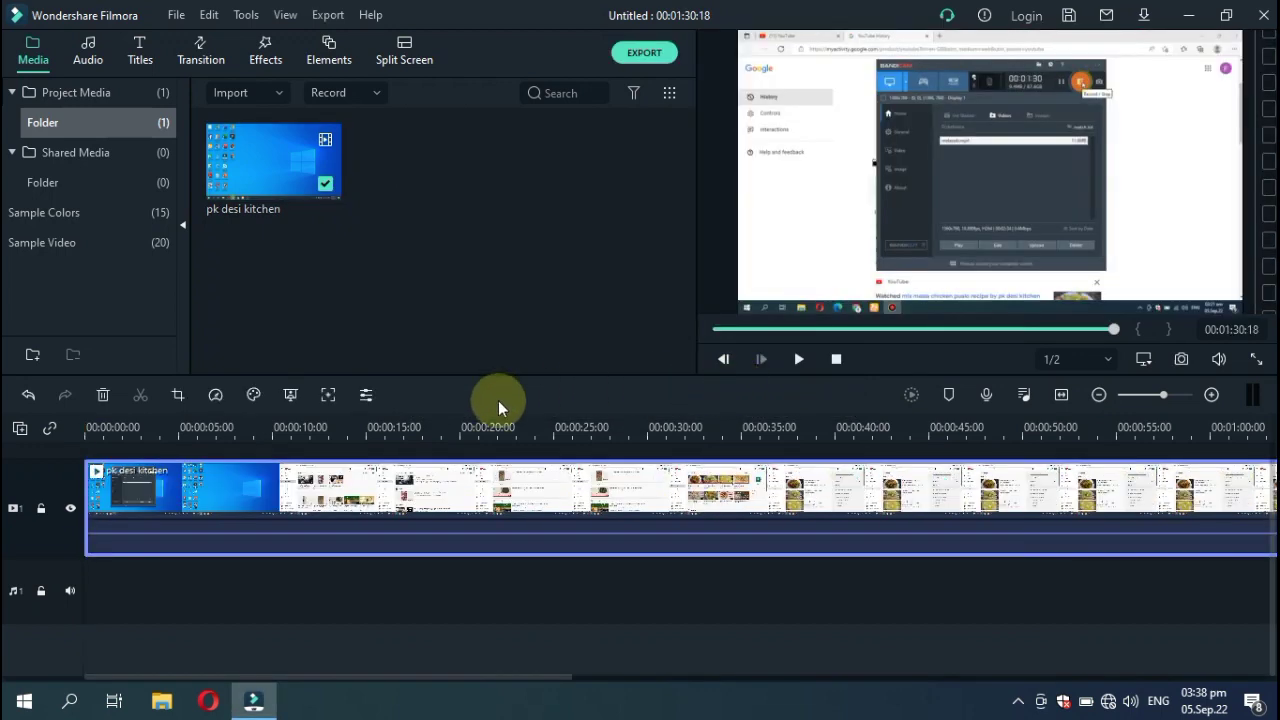
pyautogui.click(241, 595)
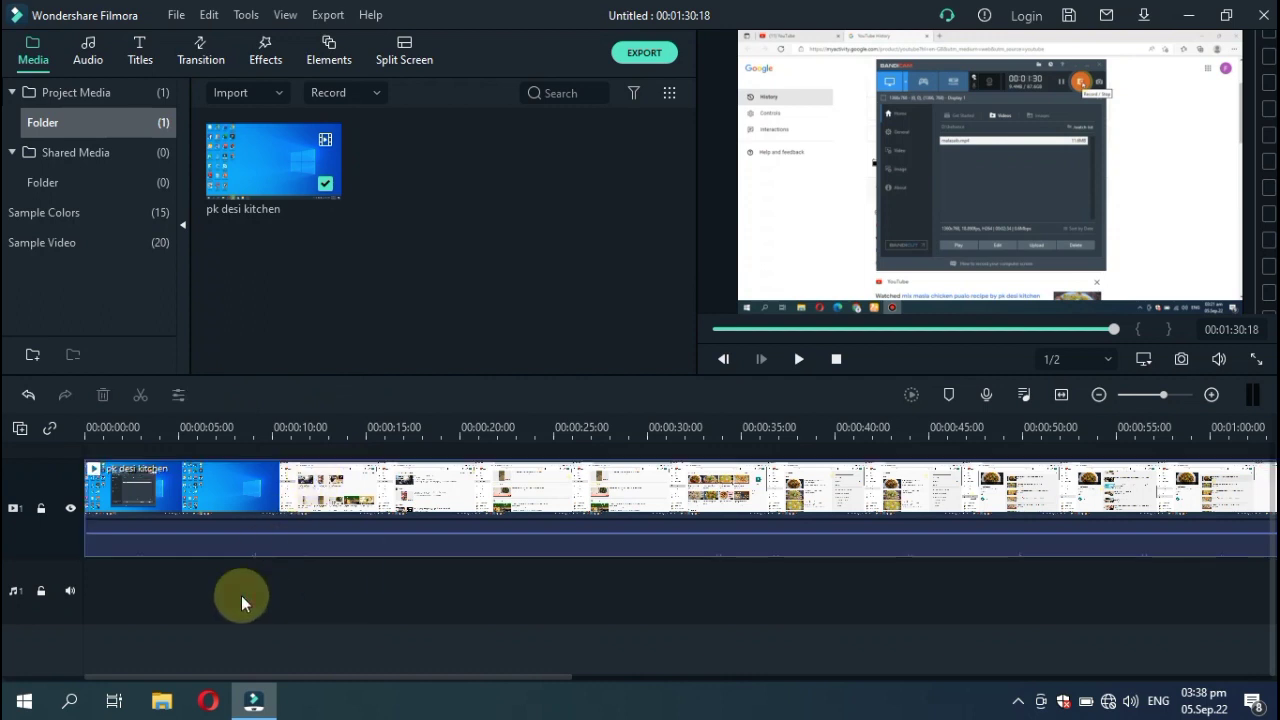
pyautogui.click(136, 507)
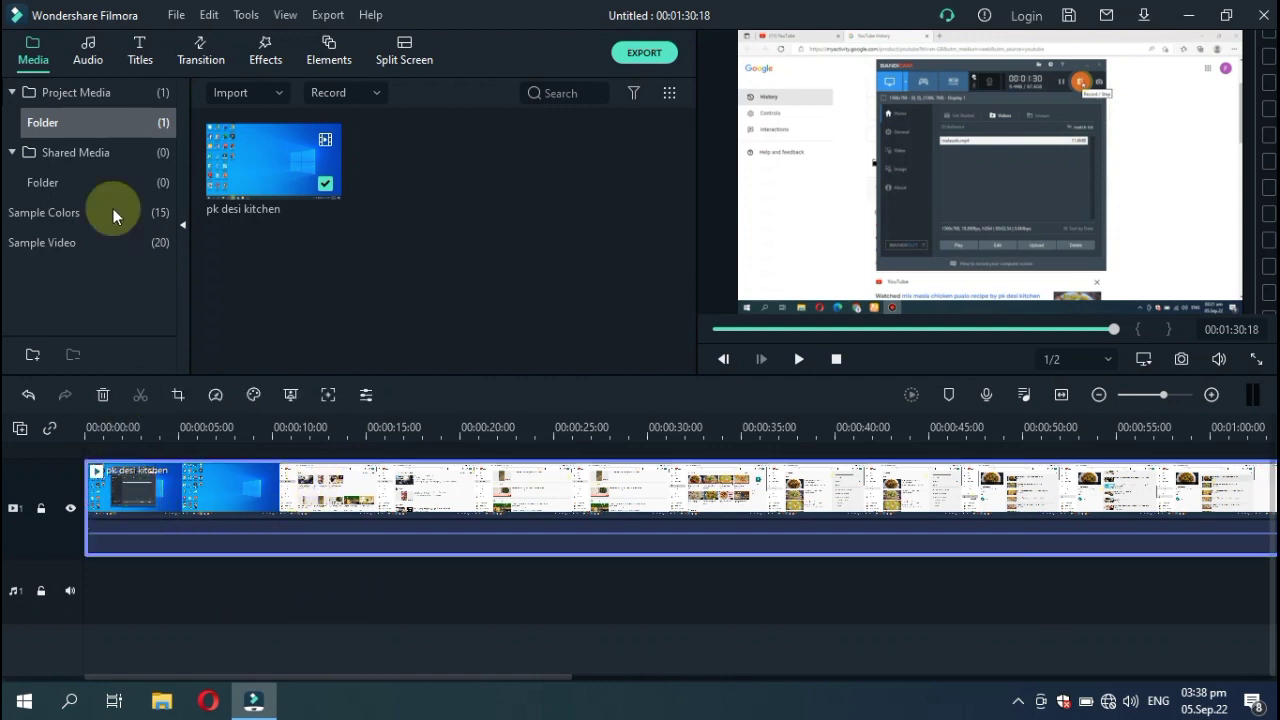
pyautogui.click(91, 48)
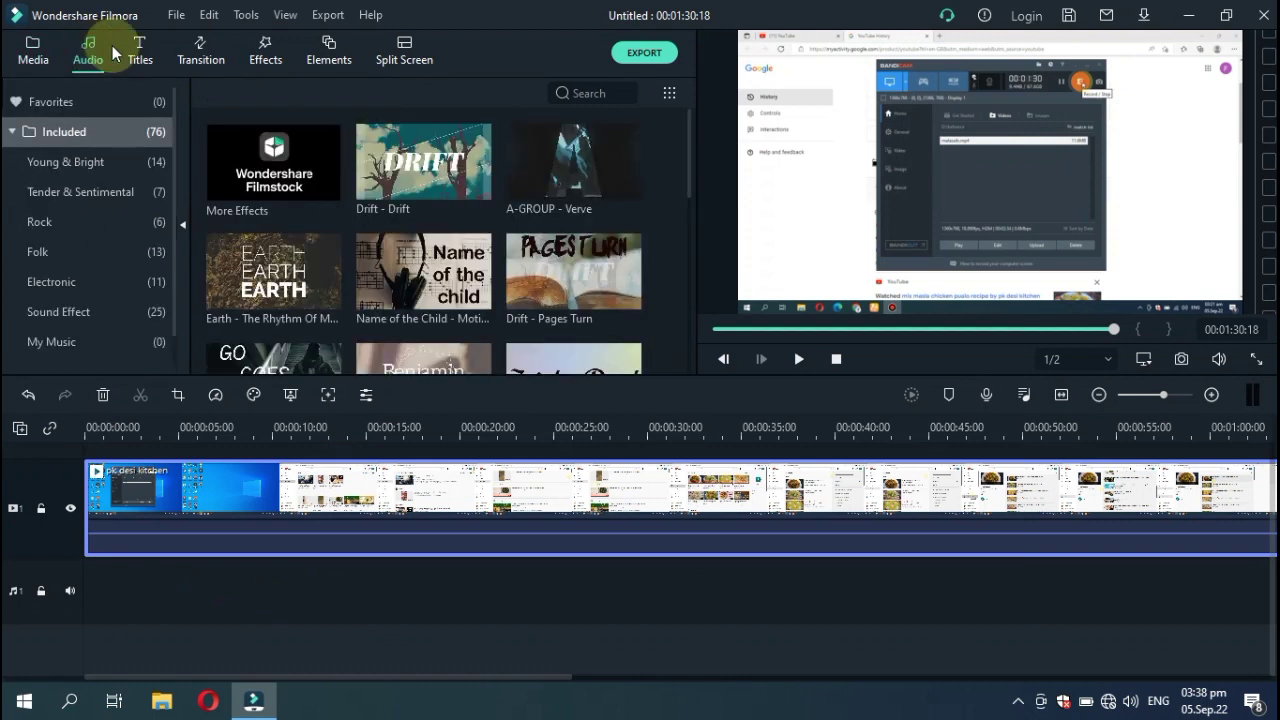
pyautogui.click(33, 50)
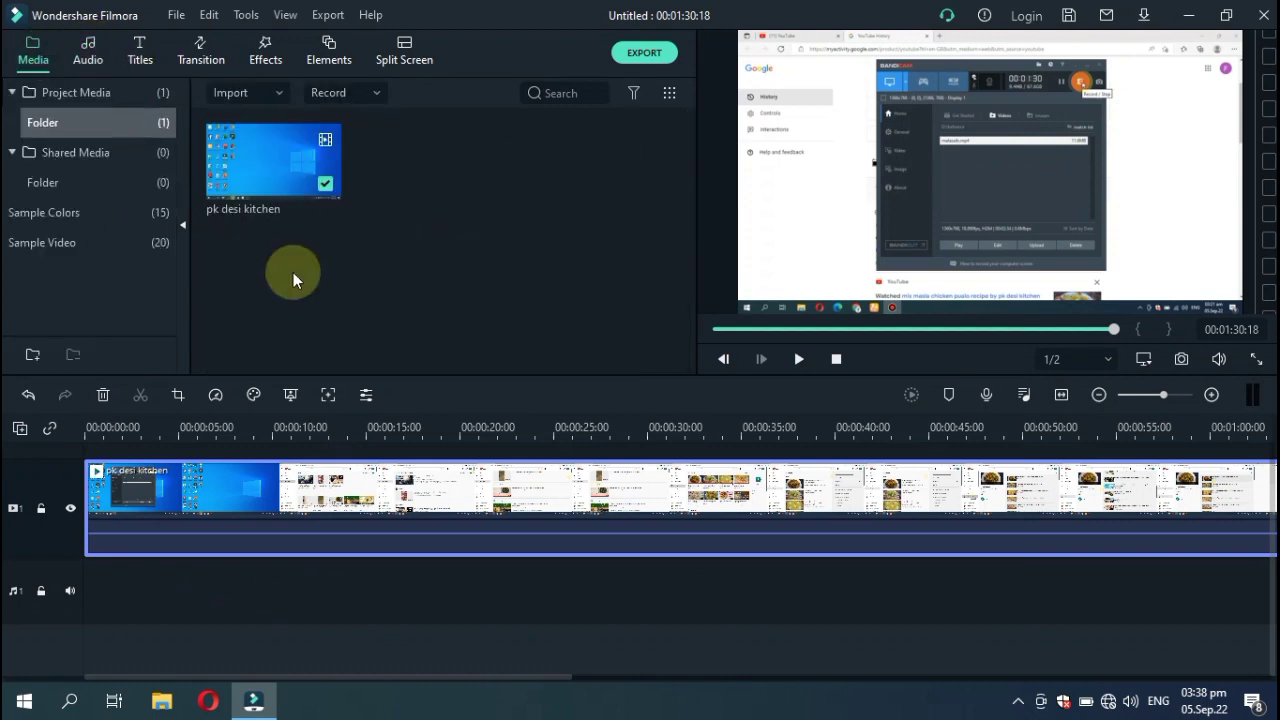
# - Detach the audio from the pk desi kitchen clip on the timeline
pyautogui.click(242, 515)
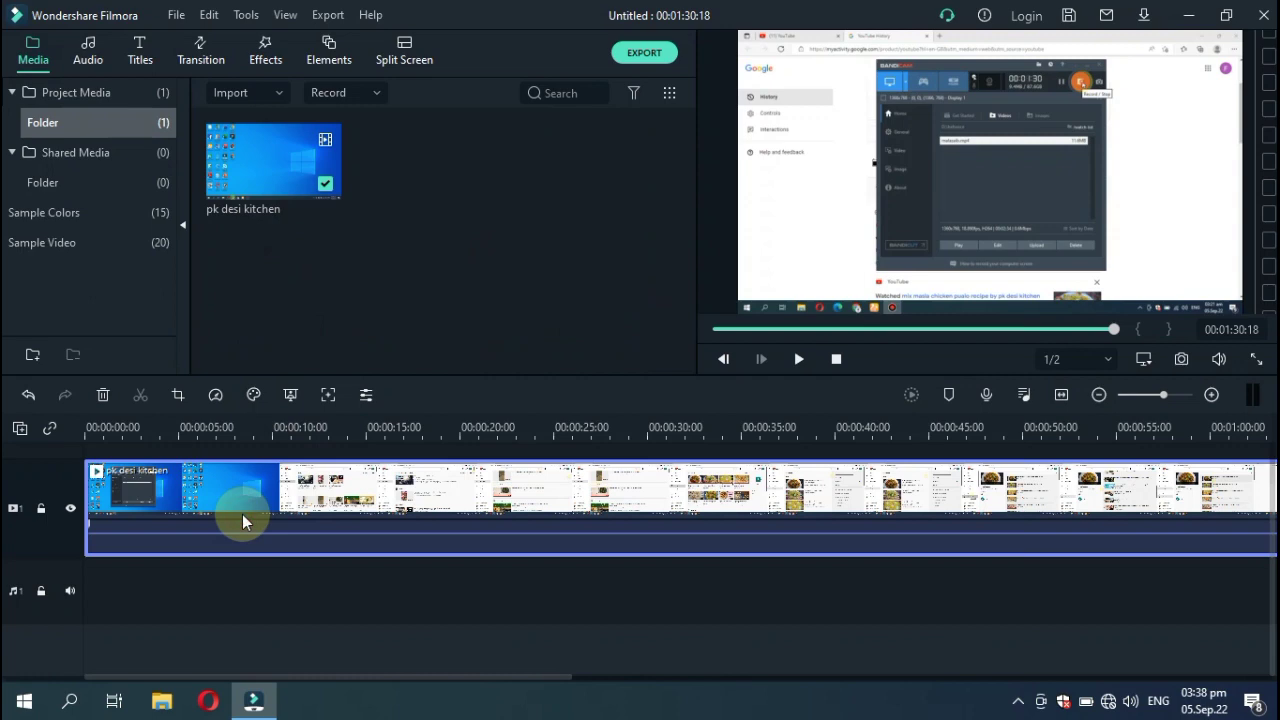
pyautogui.rightClick(243, 519)
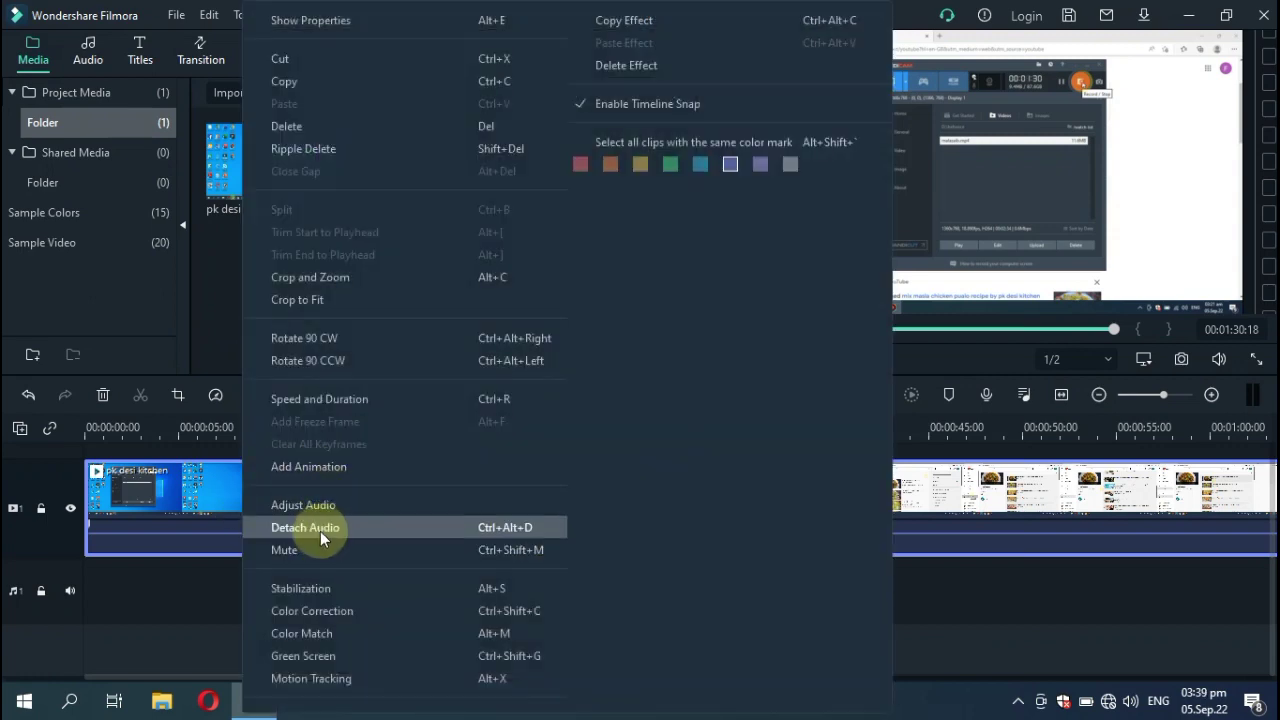
pyautogui.click(510, 536)
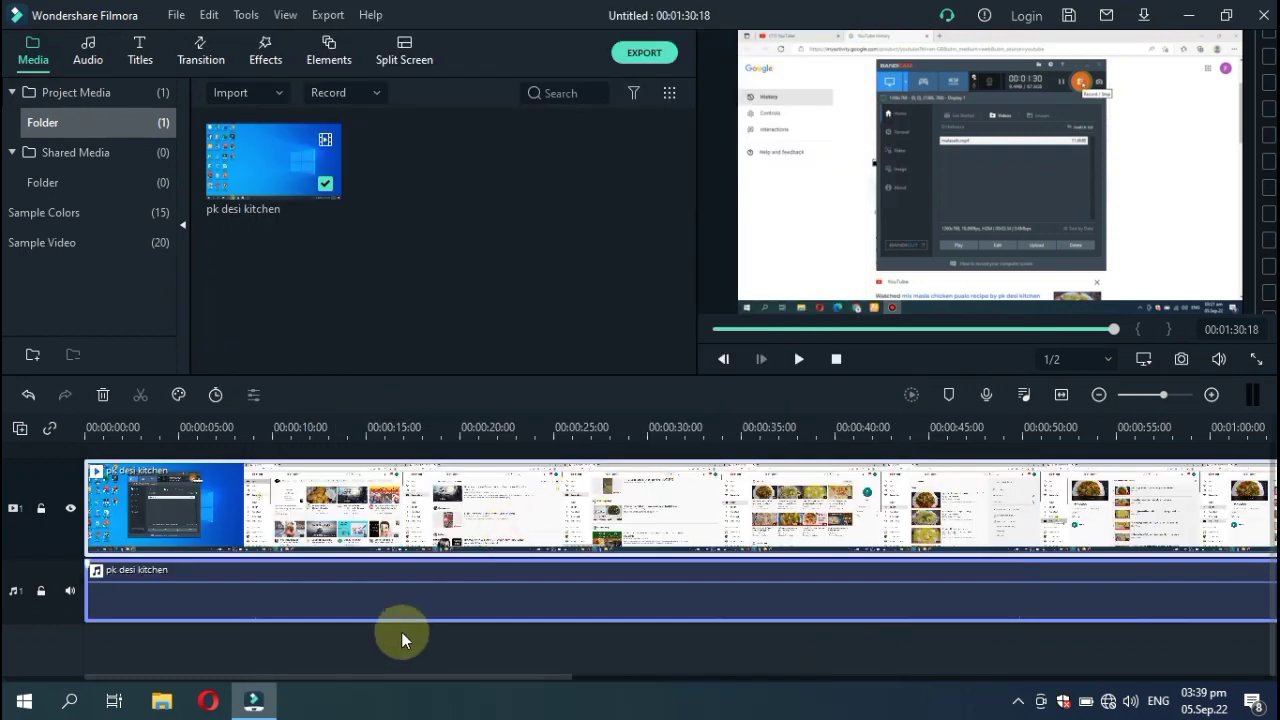
# - Delete the detached pk desi kitchen audio clip from the audio track
pyautogui.click(320, 481)
pyautogui.moveTo(296, 590)
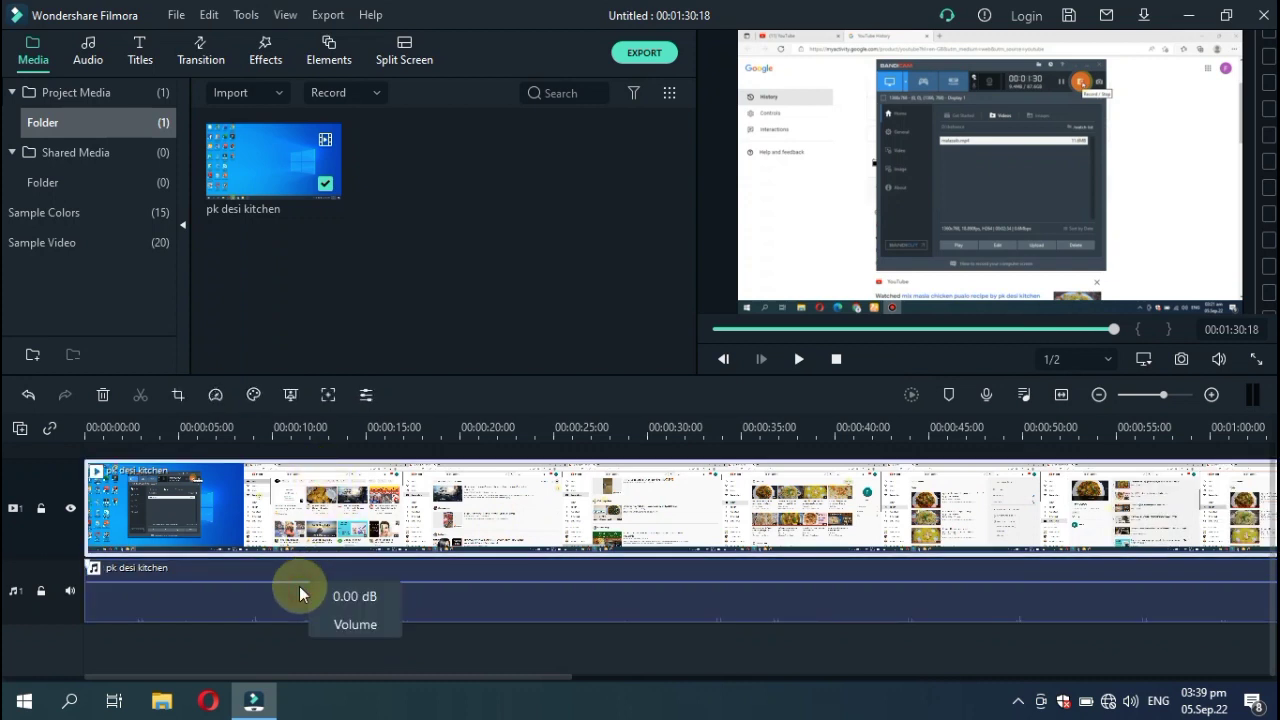
pyautogui.click(239, 609)
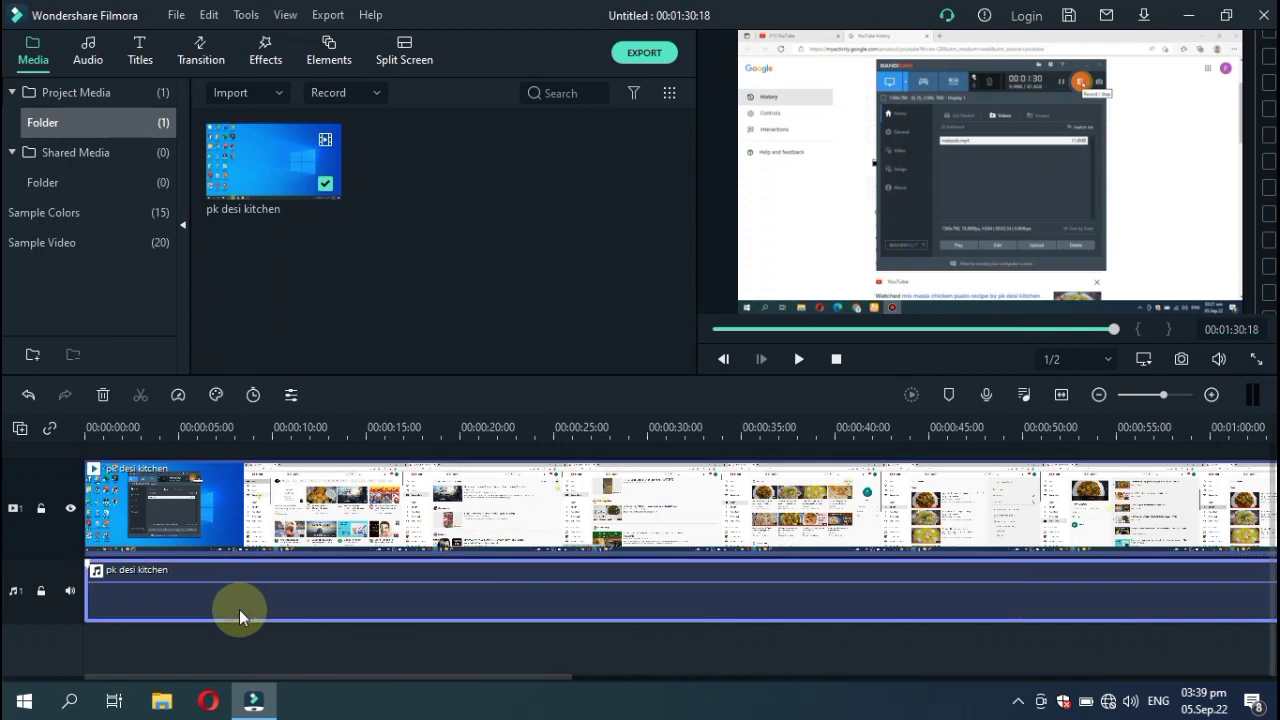
pyautogui.click(104, 404)
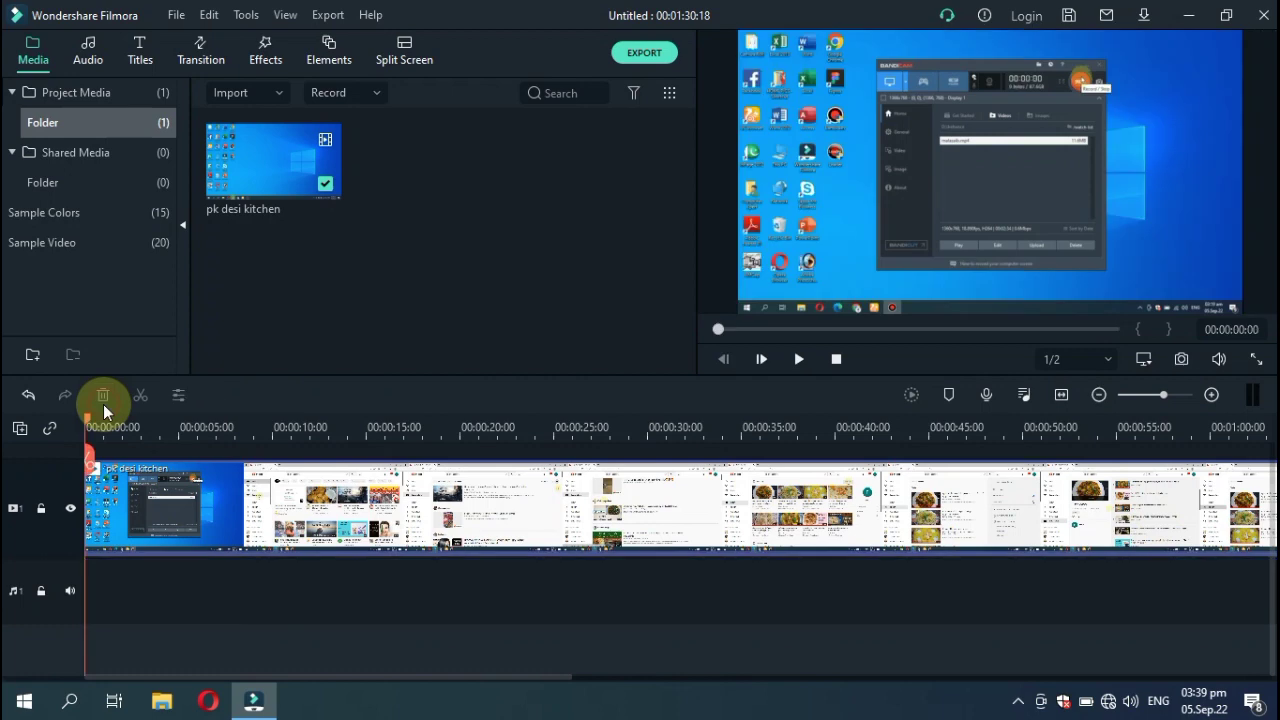
# - Preview the included music track Name of the Child - Motions and add it beneath the video from the timeline's start
pyautogui.click(159, 510)
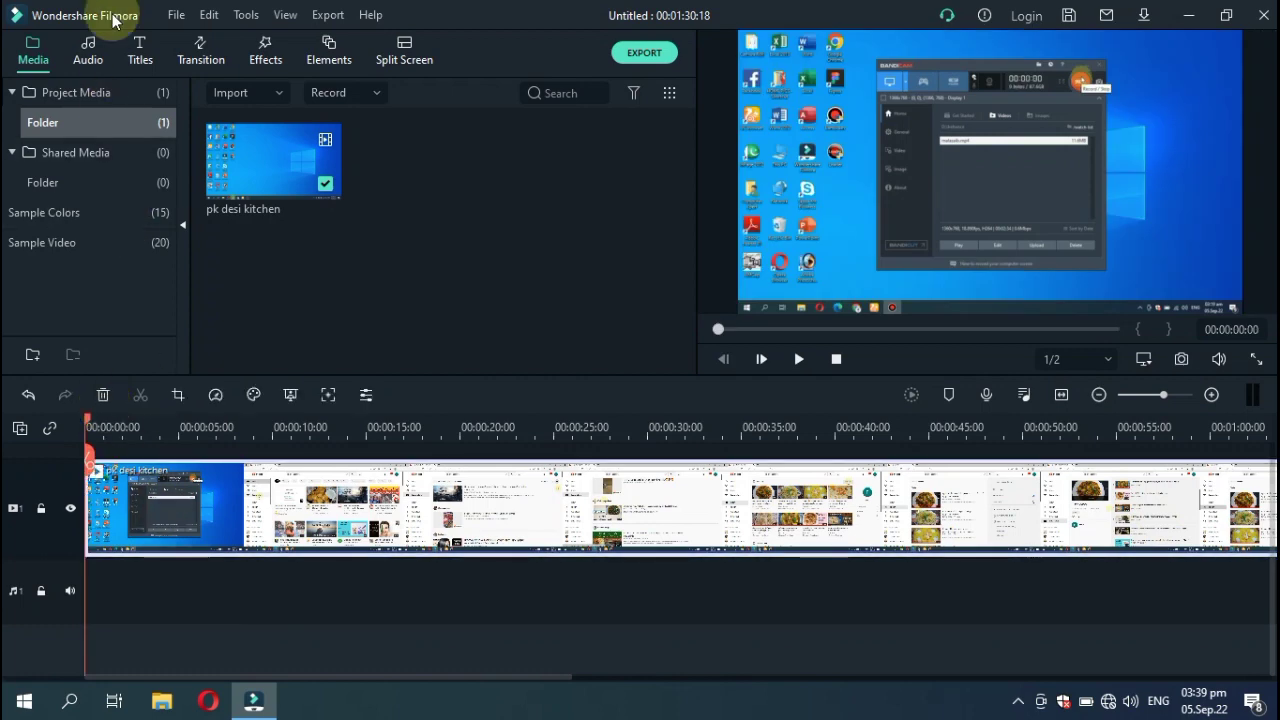
pyautogui.click(92, 54)
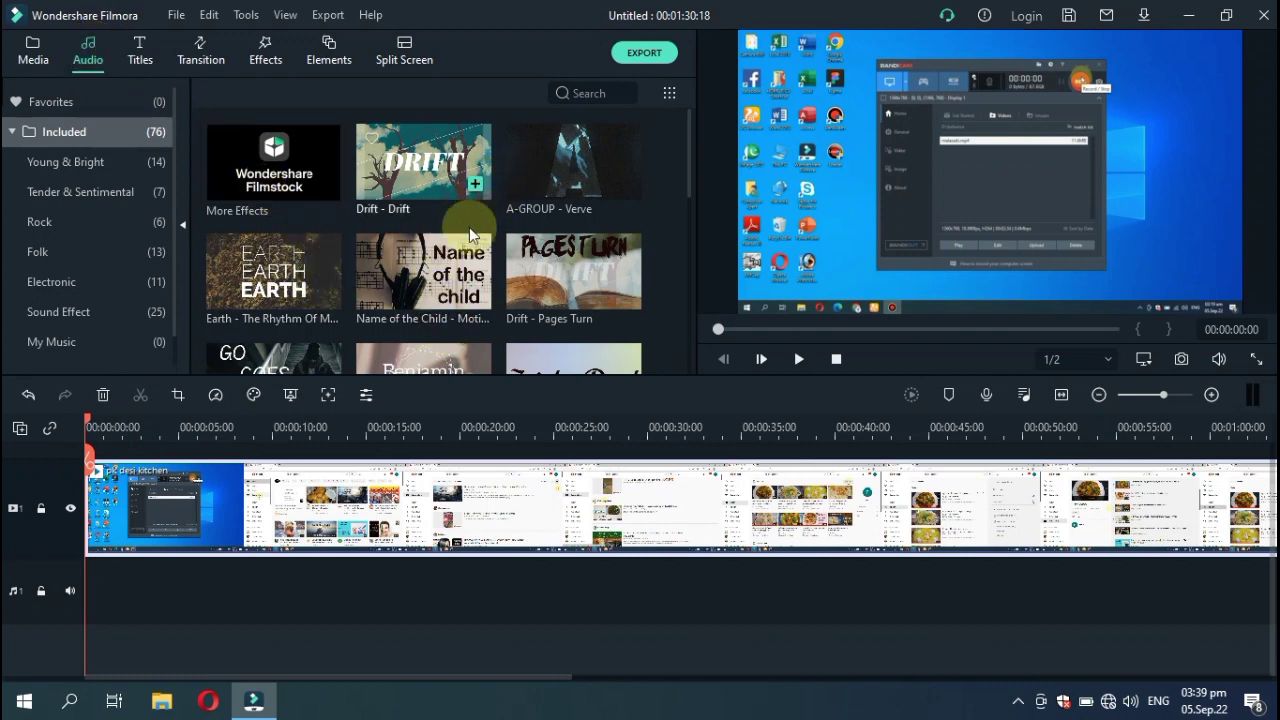
pyautogui.click(437, 258)
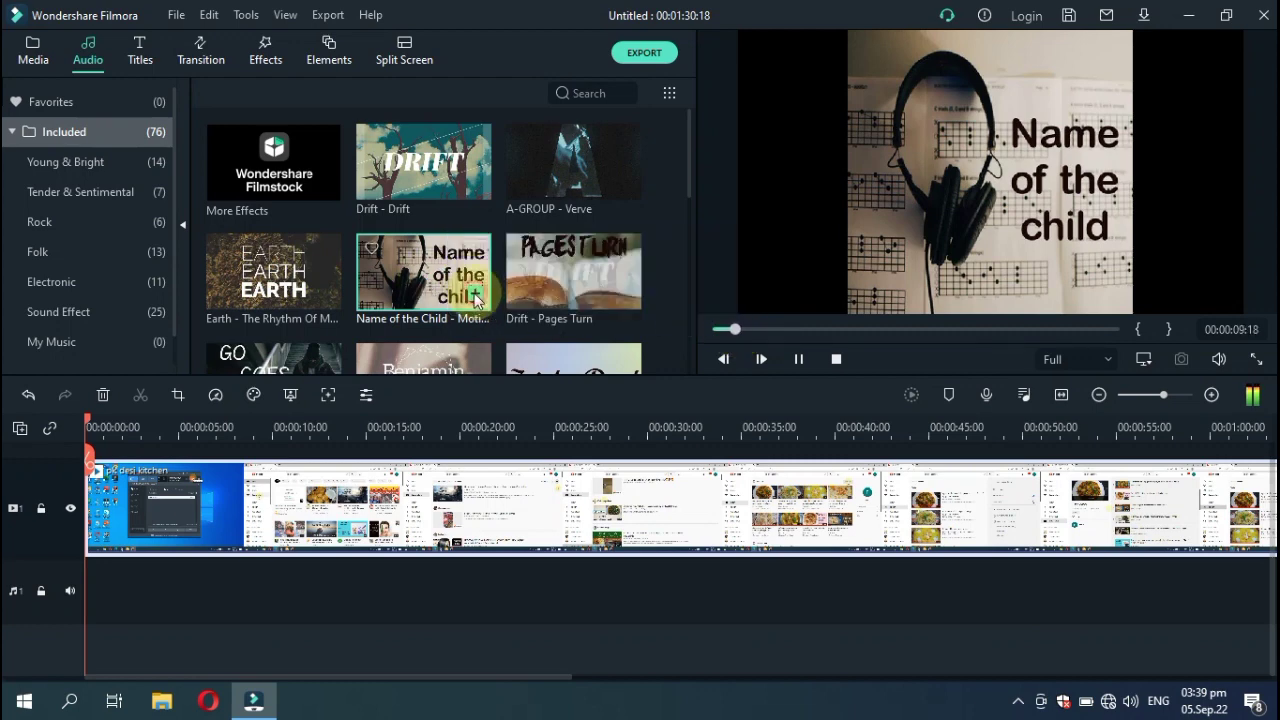
pyautogui.click(477, 297)
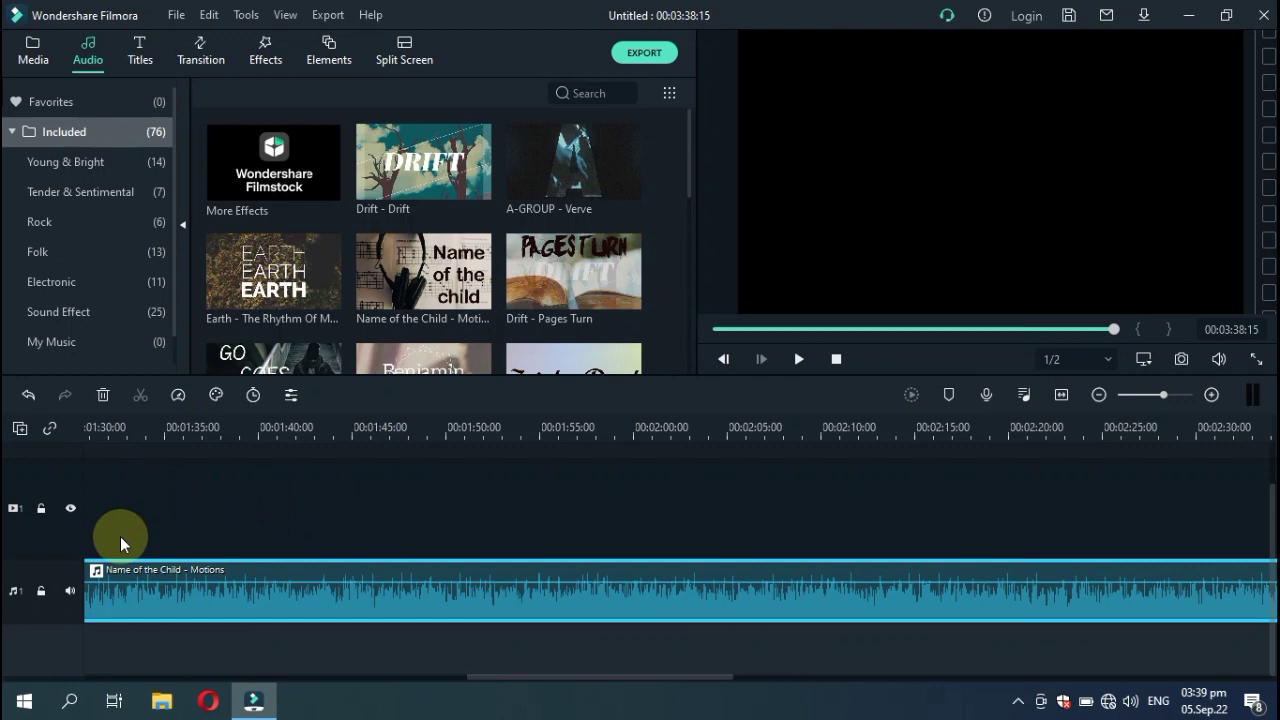
pyautogui.press('Home')
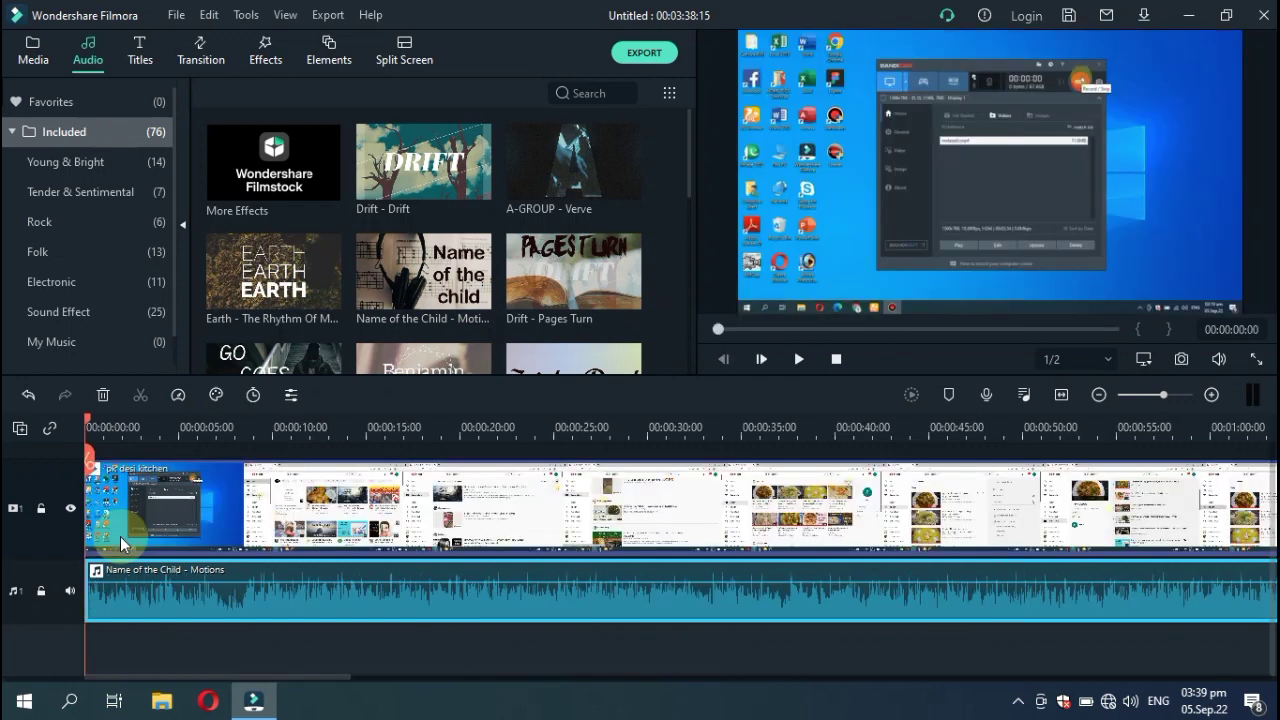
pyautogui.click(120, 543)
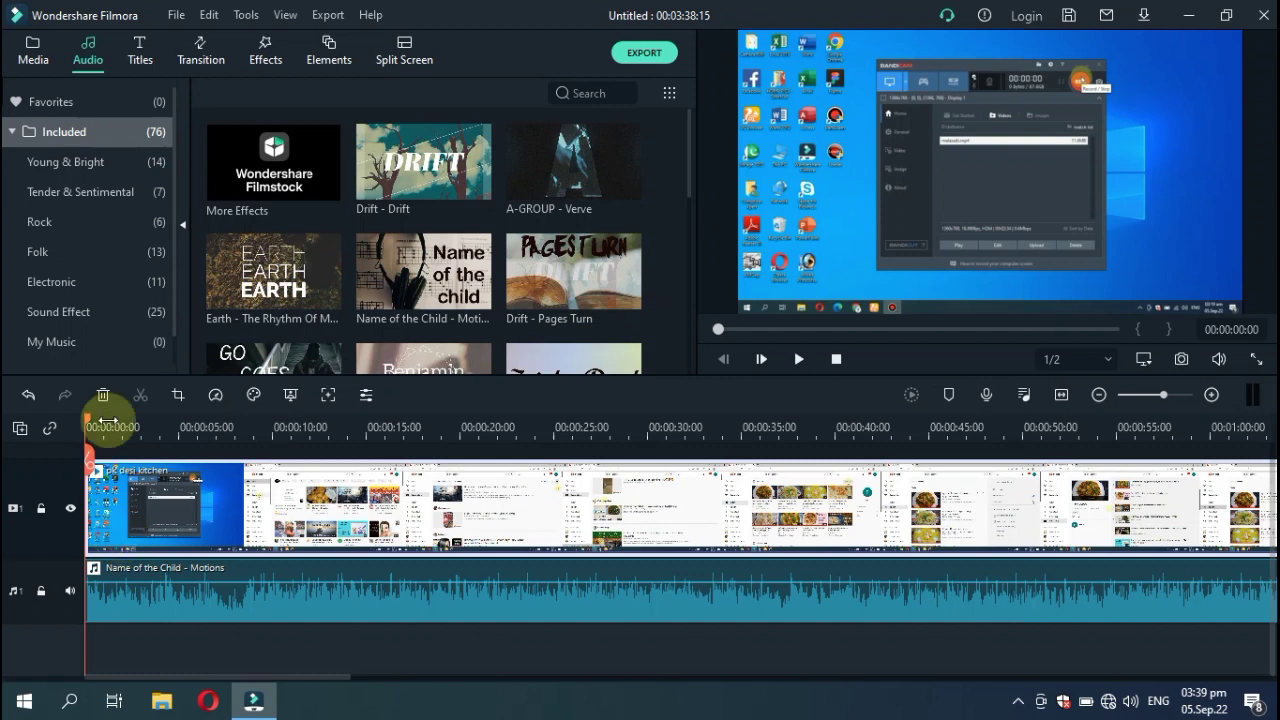
# - Browse the opener title templates and preview Opener 2, Opener 13 and Opener 18
pyautogui.click(137, 58)
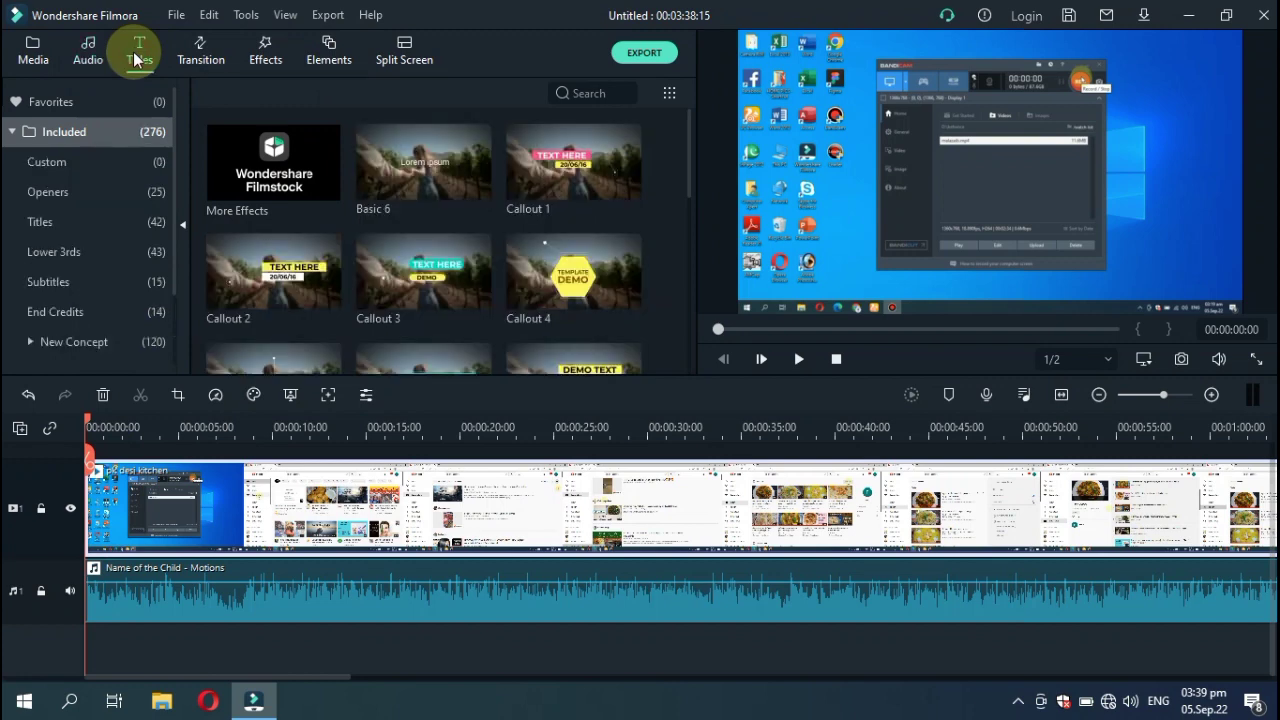
pyautogui.click(55, 192)
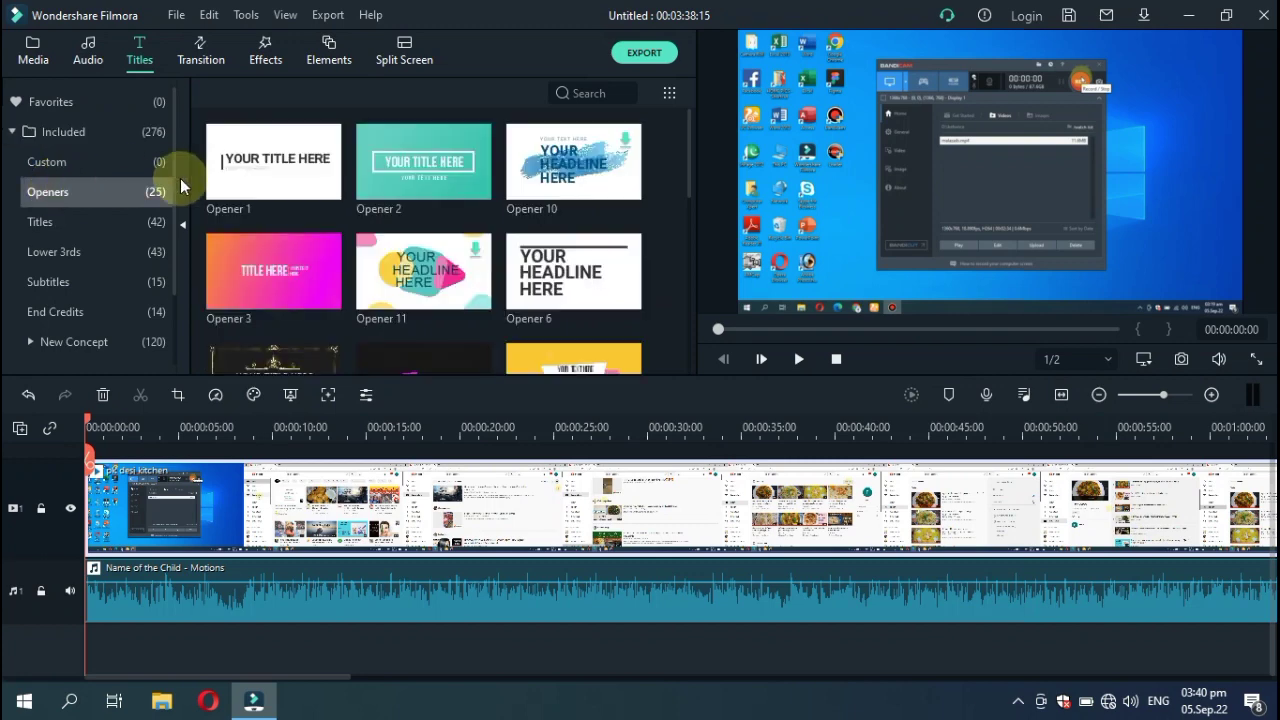
pyautogui.click(430, 172)
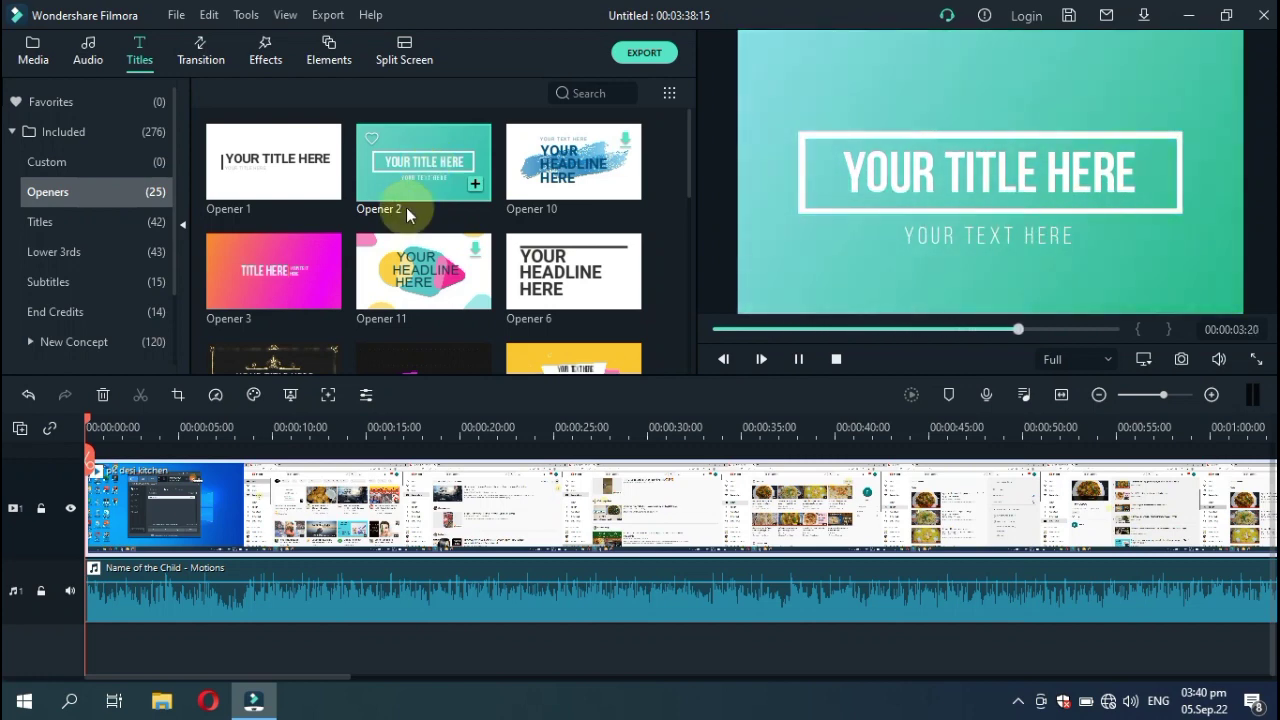
pyautogui.click(268, 356)
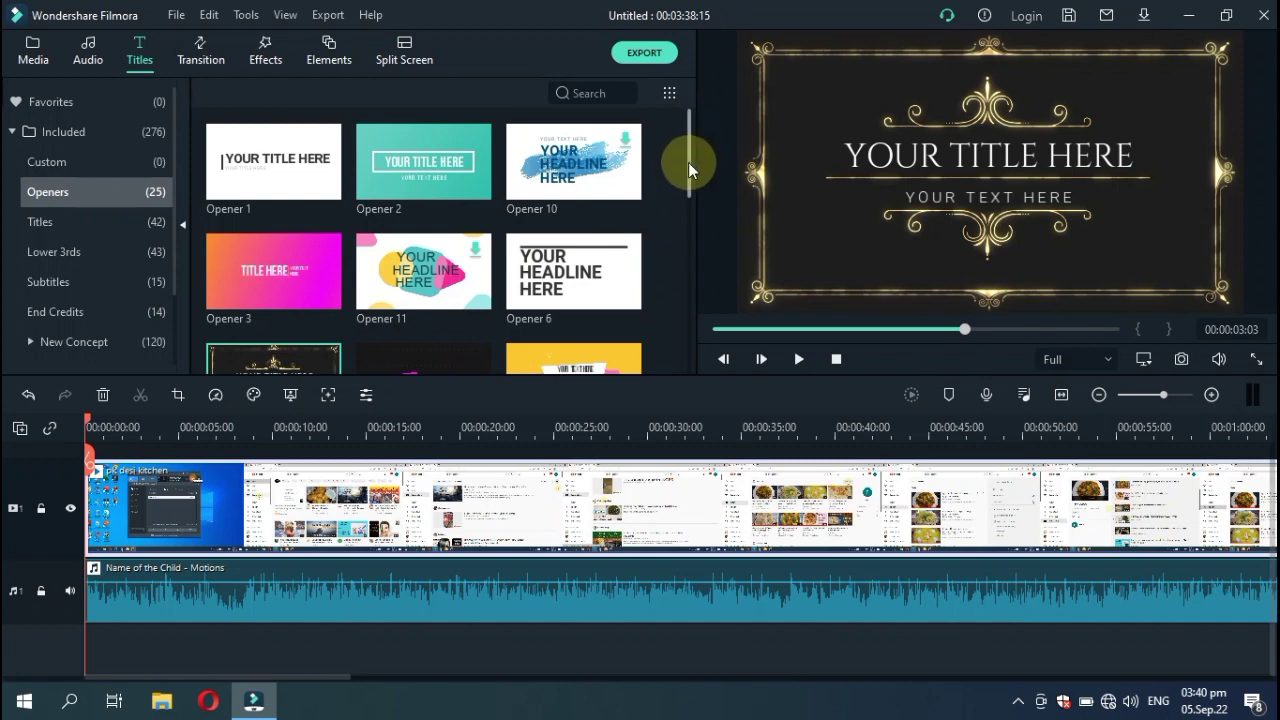
pyautogui.moveTo(689, 162); pyautogui.dragTo(691, 217)
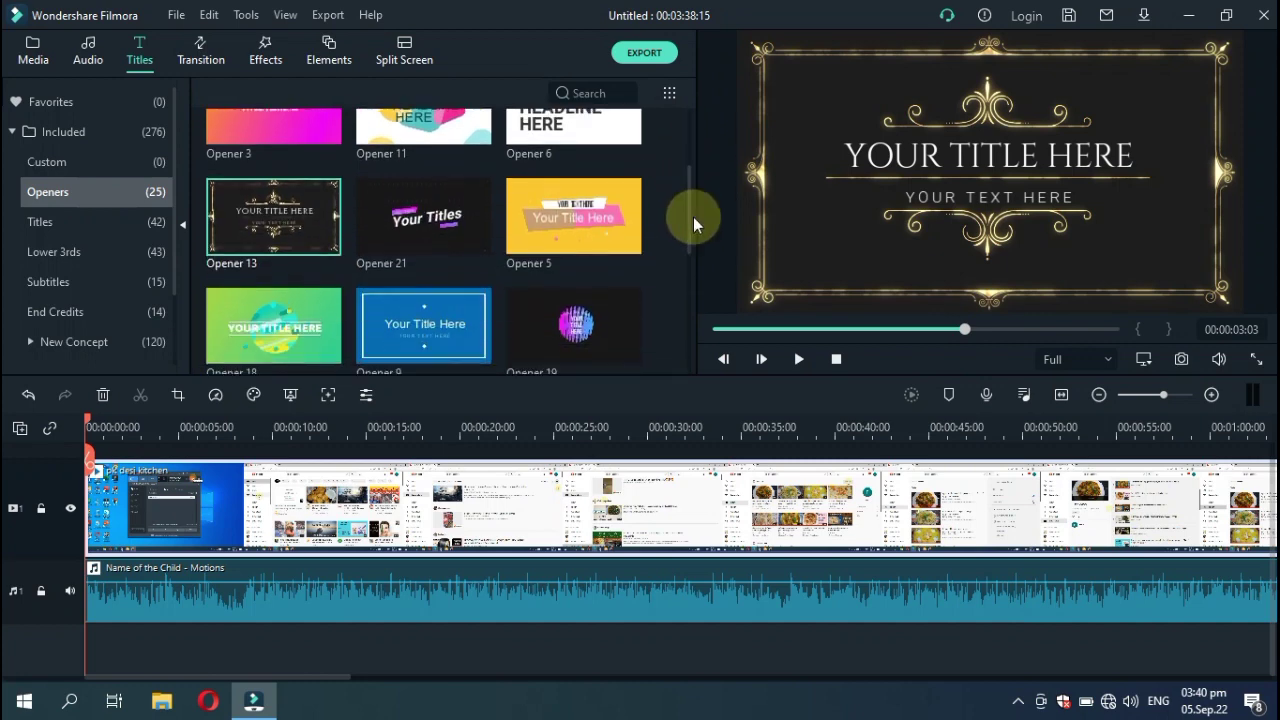
pyautogui.click(265, 325)
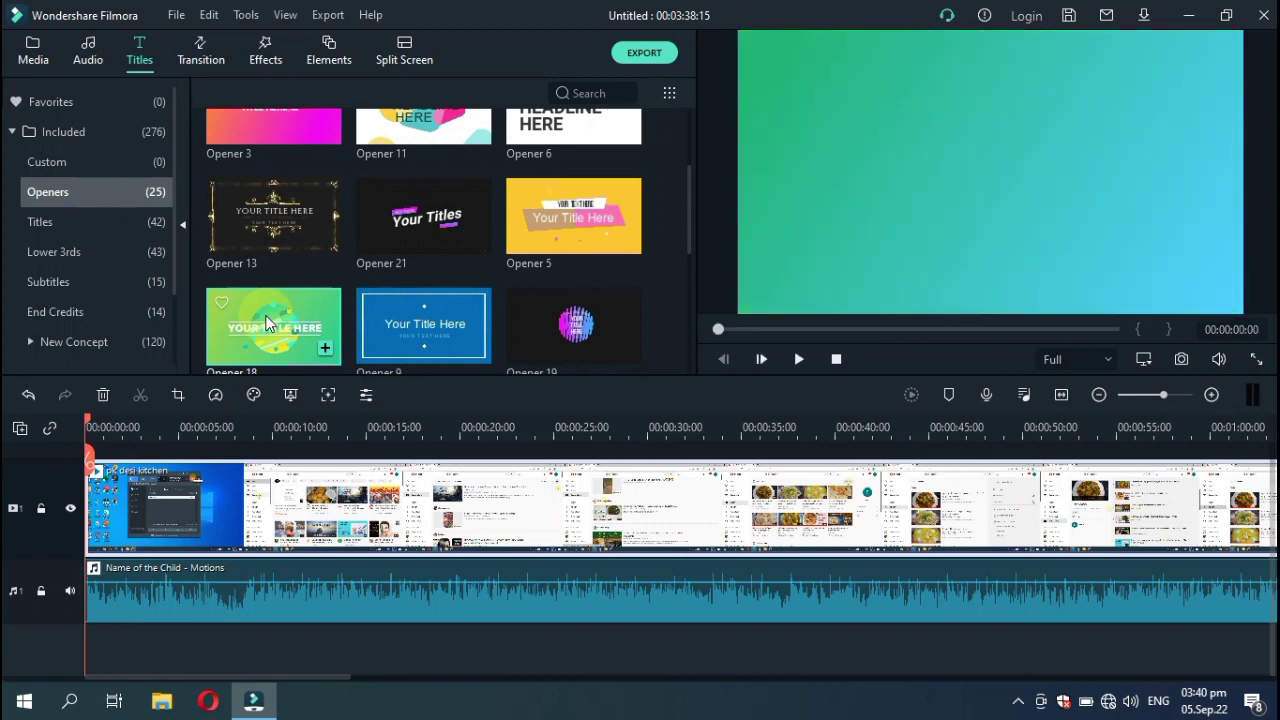
pyautogui.click(266, 320)
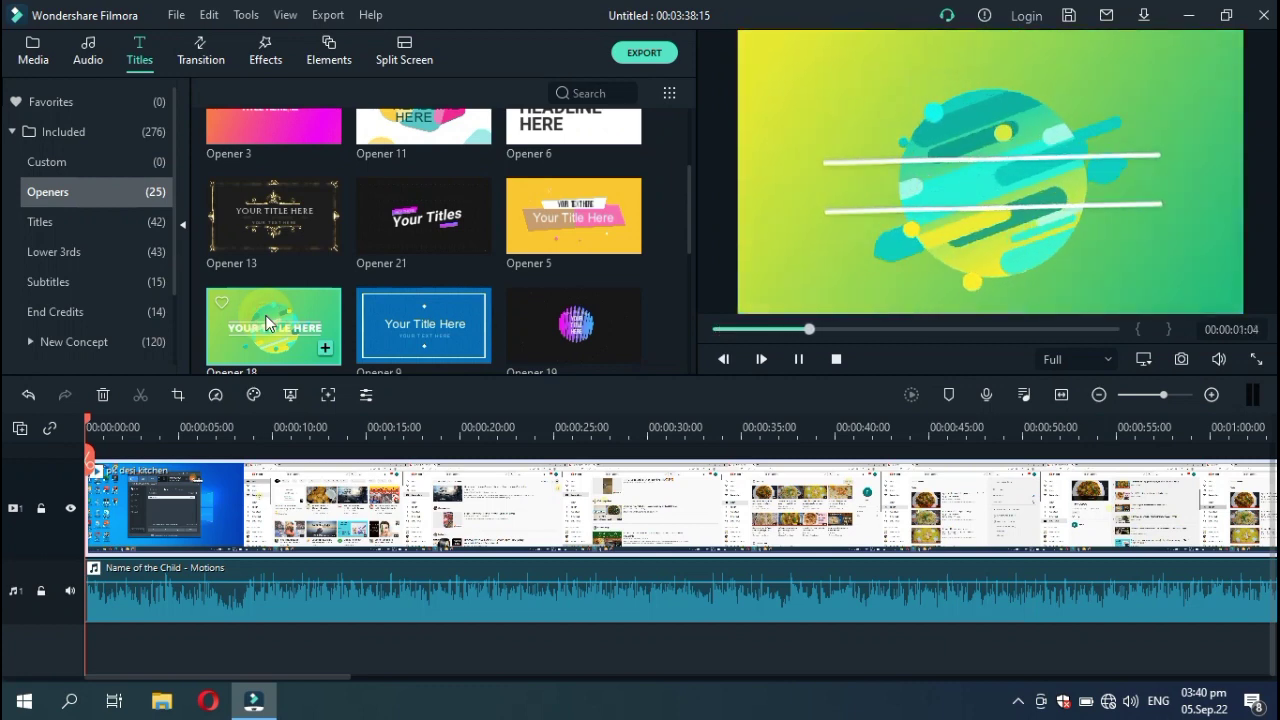
# - Add the Opener 13 title on a track above the video at the start of the timeline
pyautogui.click(239, 222)
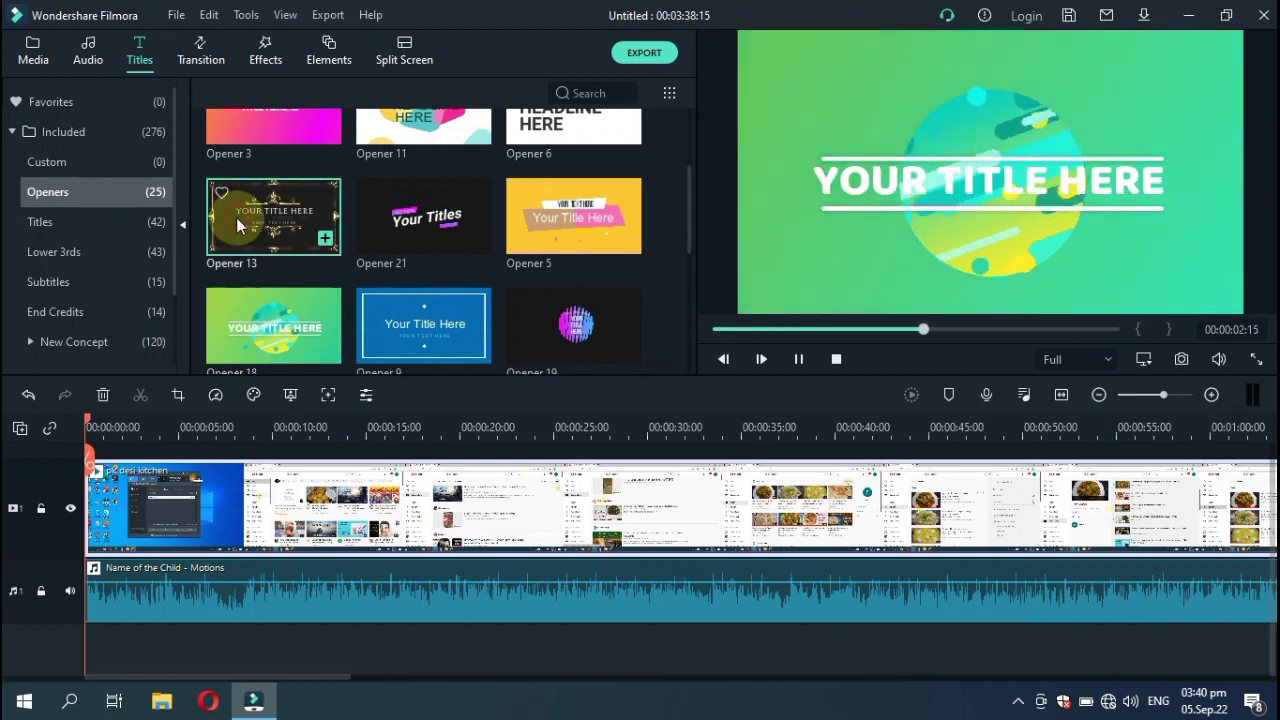
pyautogui.click(324, 239)
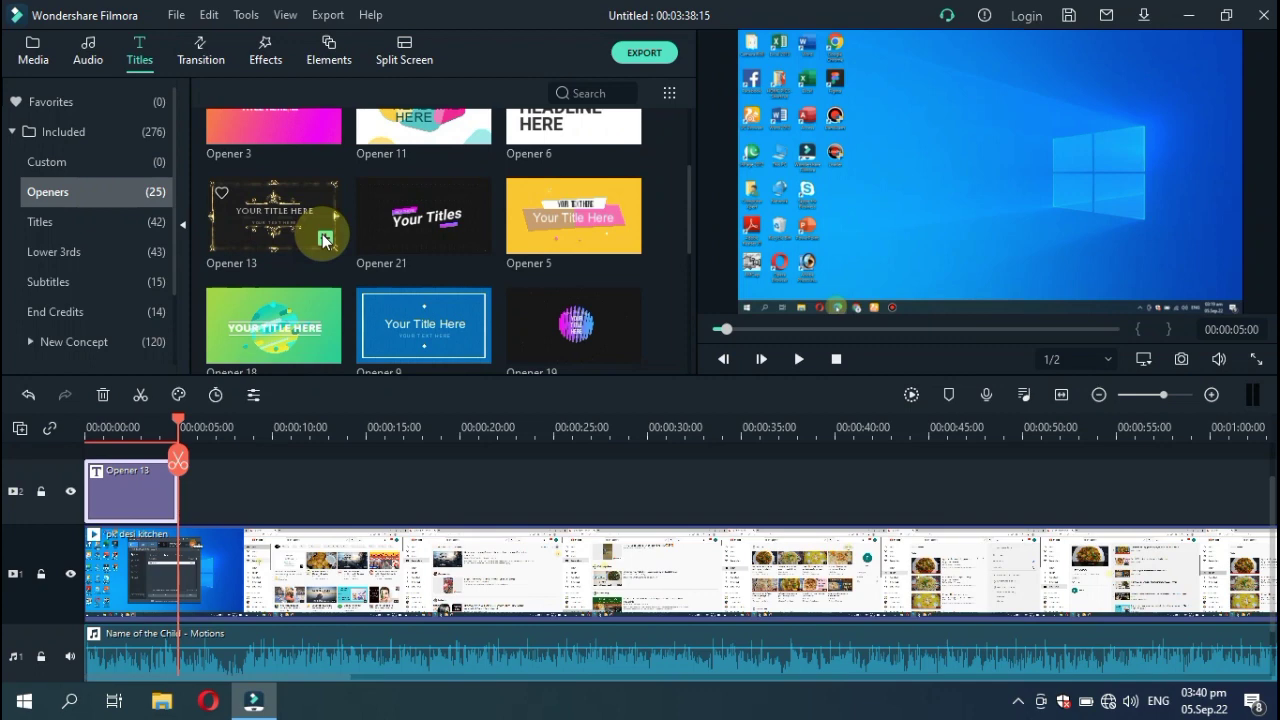
pyautogui.click(237, 541)
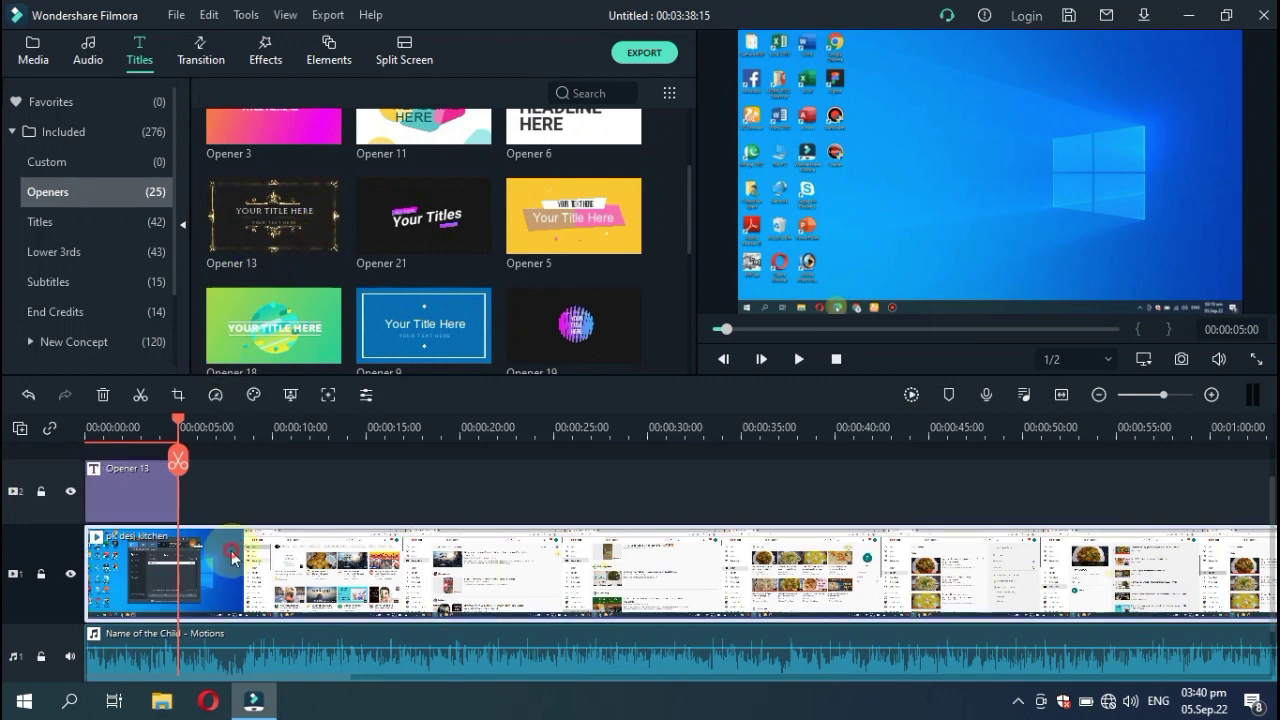
# - Move the pk desi kitchen video clip on its track so it starts at 00:00:05:00, right where the Opener 13 title ends
pyautogui.moveTo(232, 557); pyautogui.dragTo(323, 543)
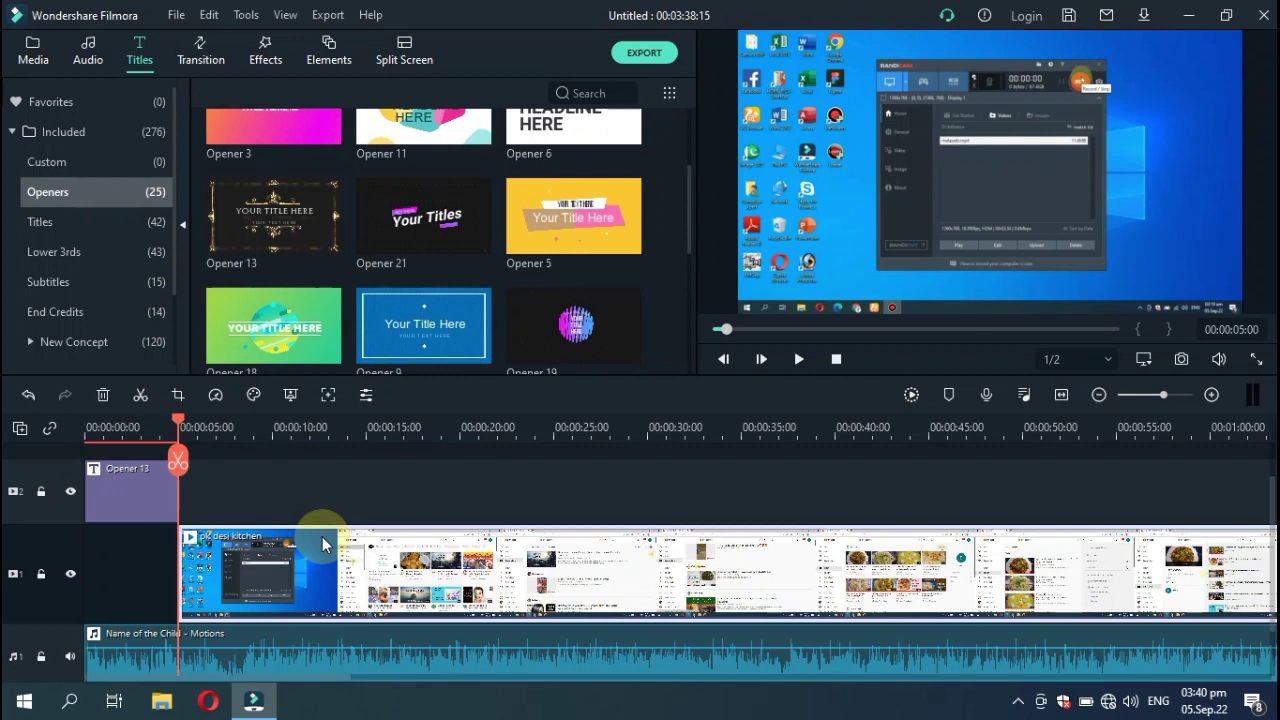
pyautogui.click(151, 502)
pyautogui.click(211, 580)
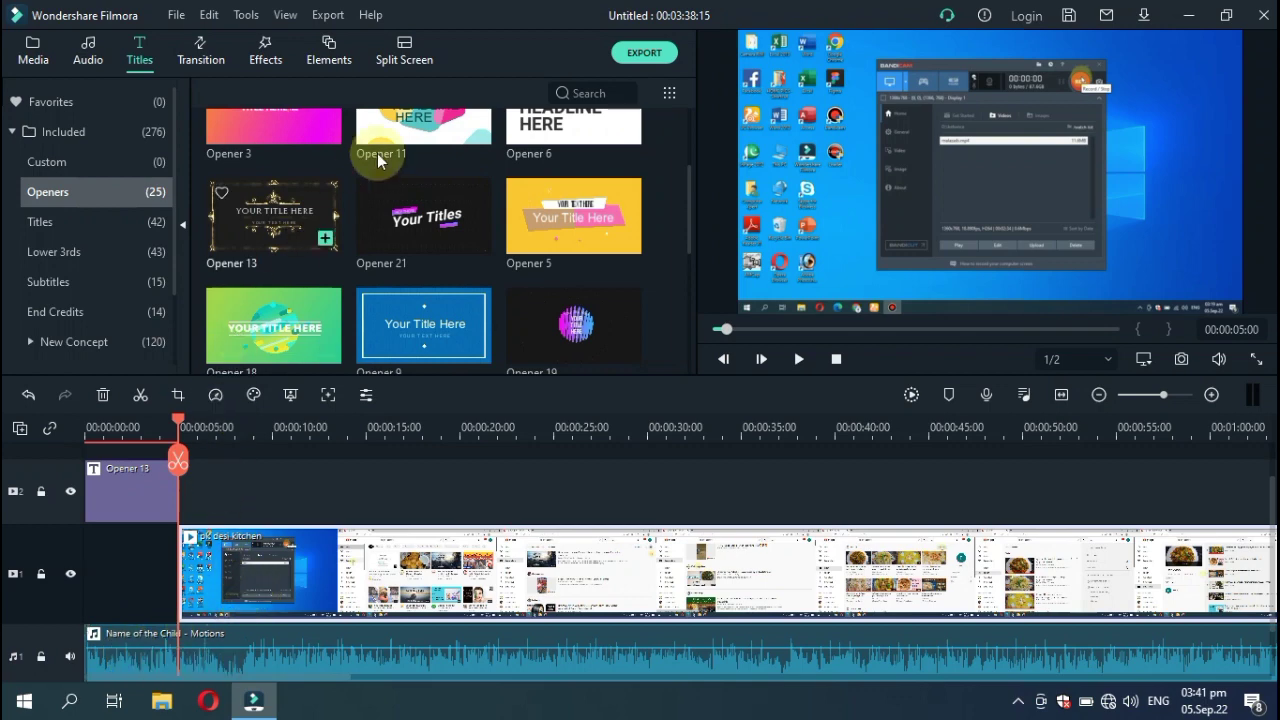
# - Browse the Basic transitions and preview Dissolve and Flash
pyautogui.click(190, 64)
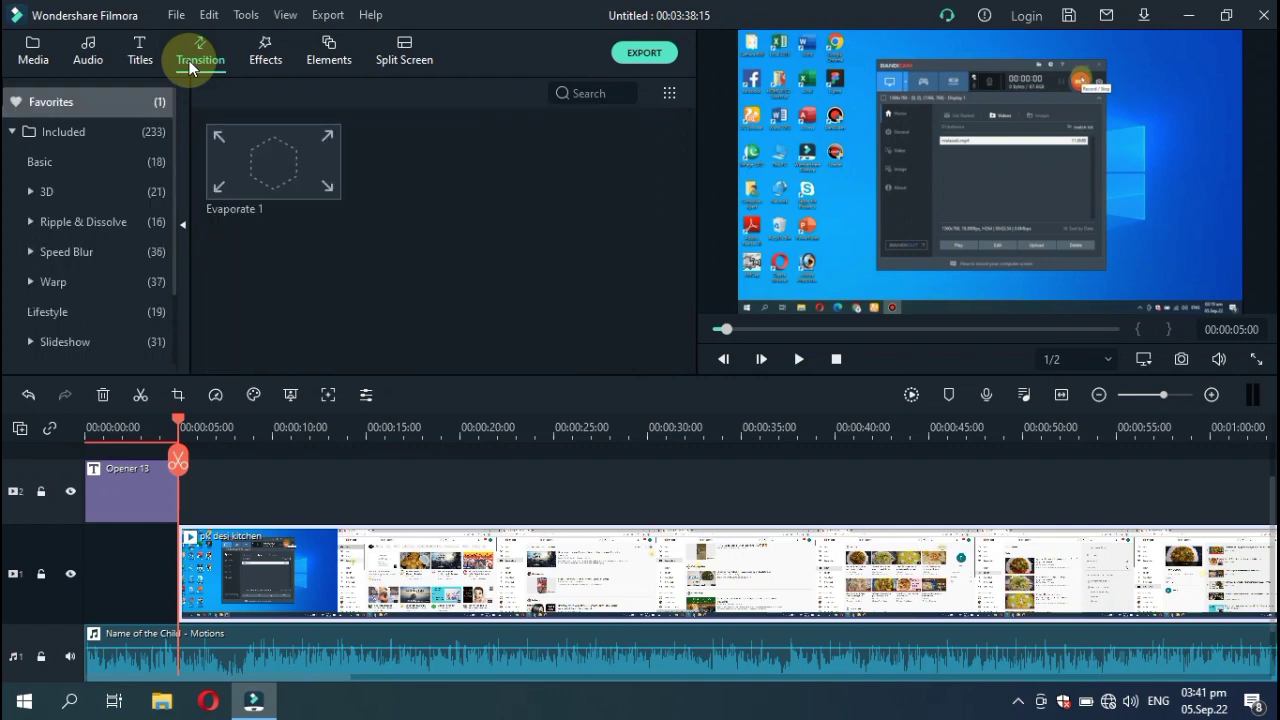
pyautogui.click(86, 167)
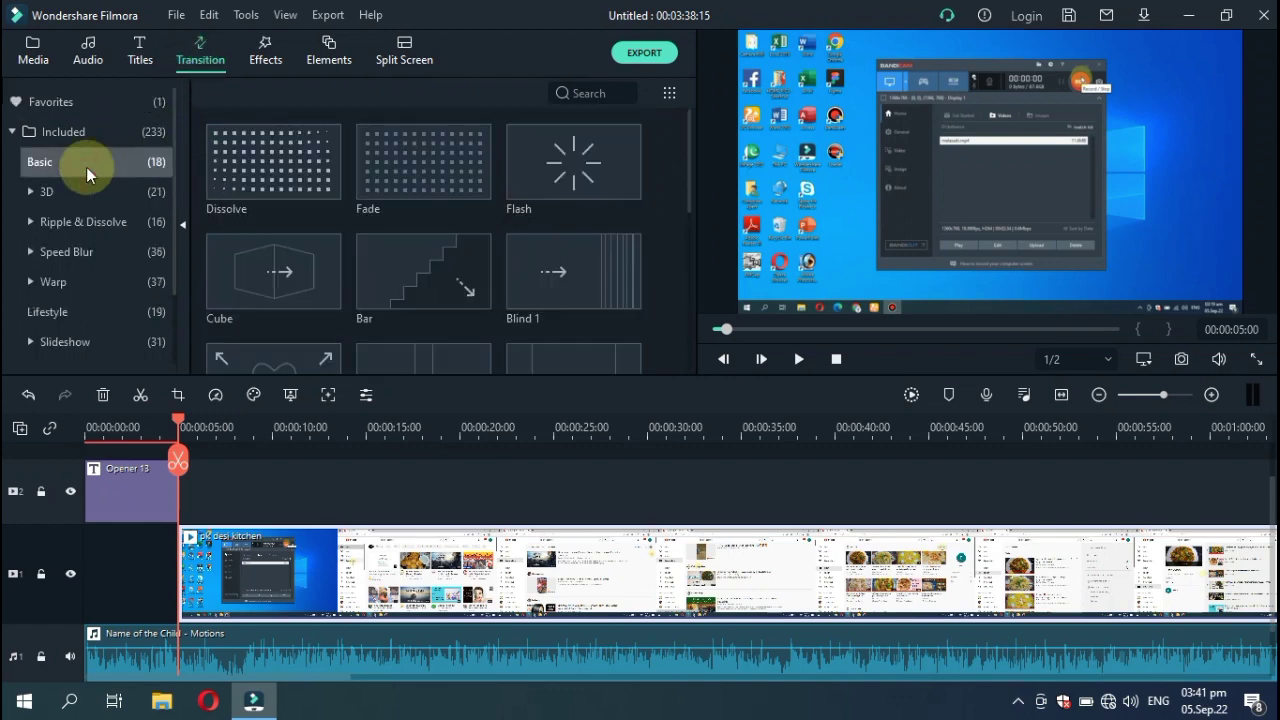
pyautogui.click(248, 170)
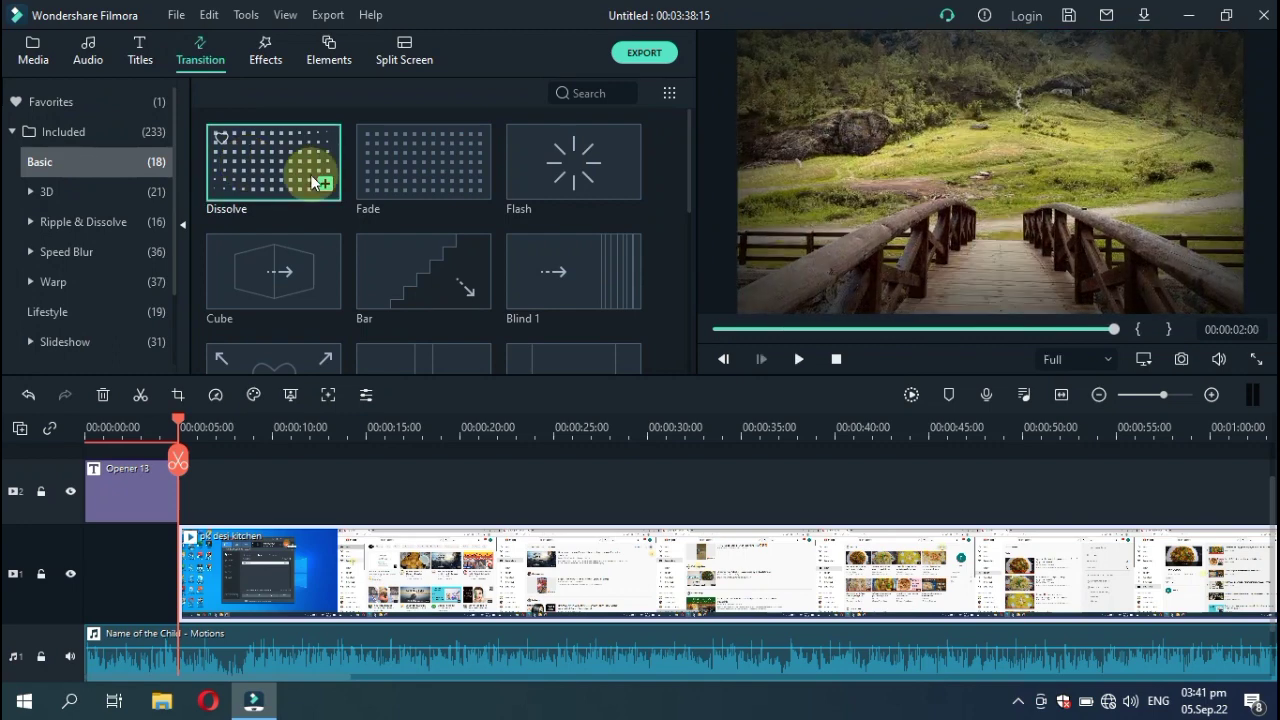
pyautogui.click(592, 163)
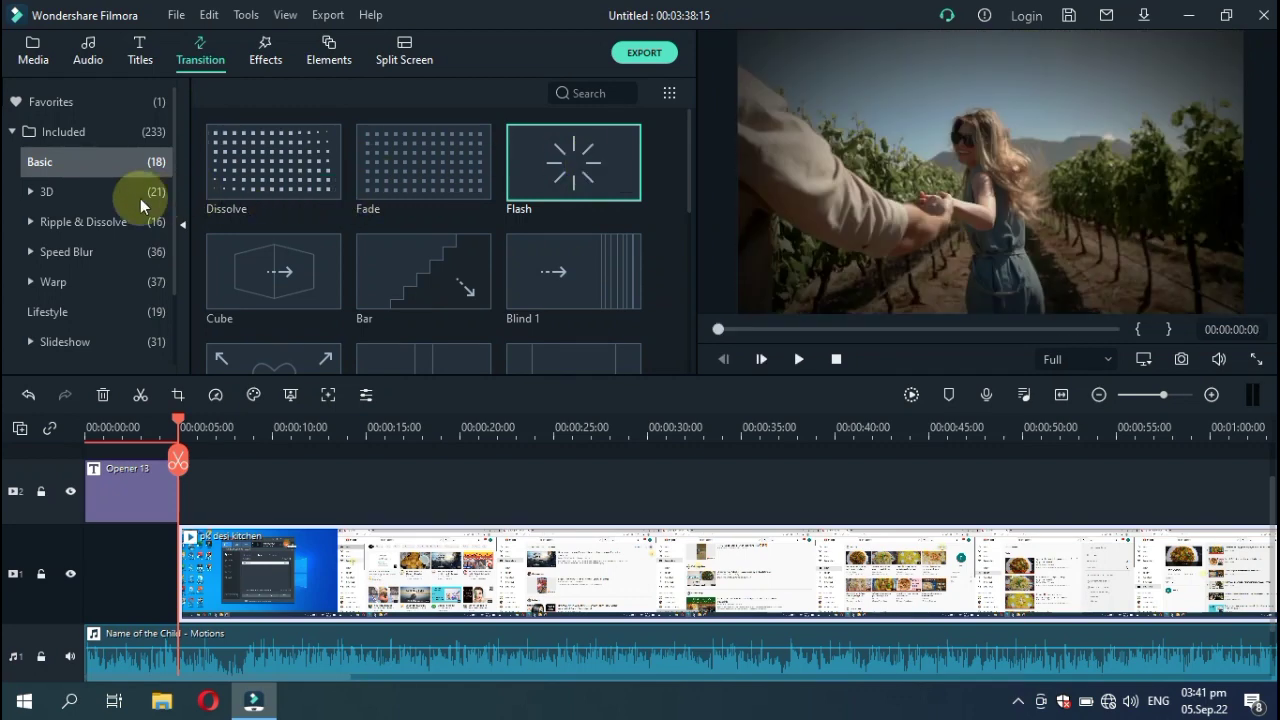
# - Preview the 3D transition Box Turn 1 and add it to the beginning of the video clip
pyautogui.click(118, 191)
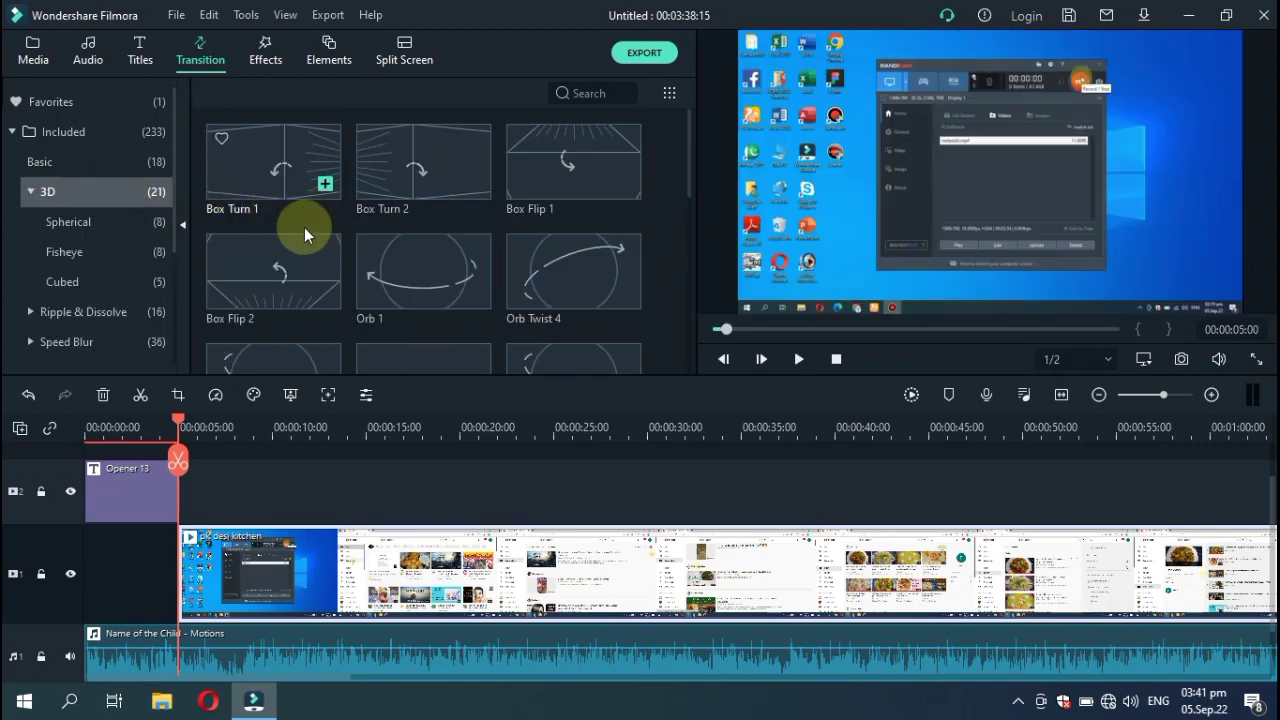
pyautogui.click(278, 169)
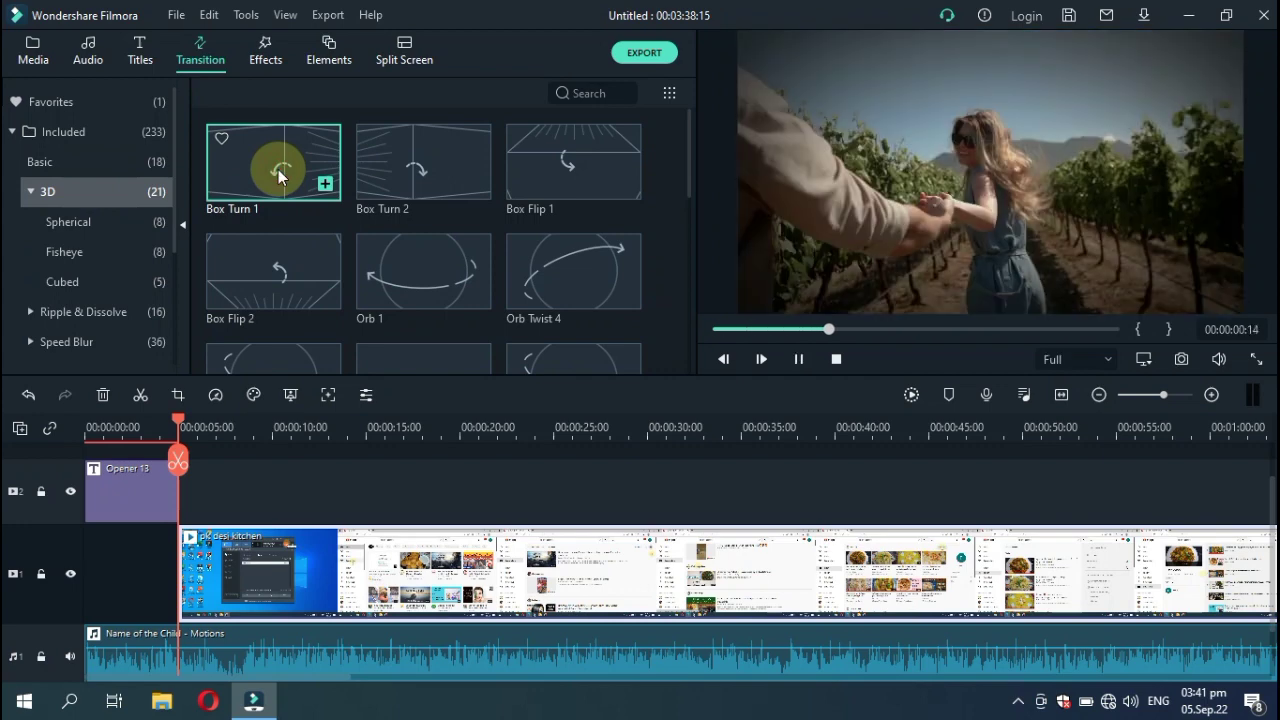
pyautogui.click(326, 188)
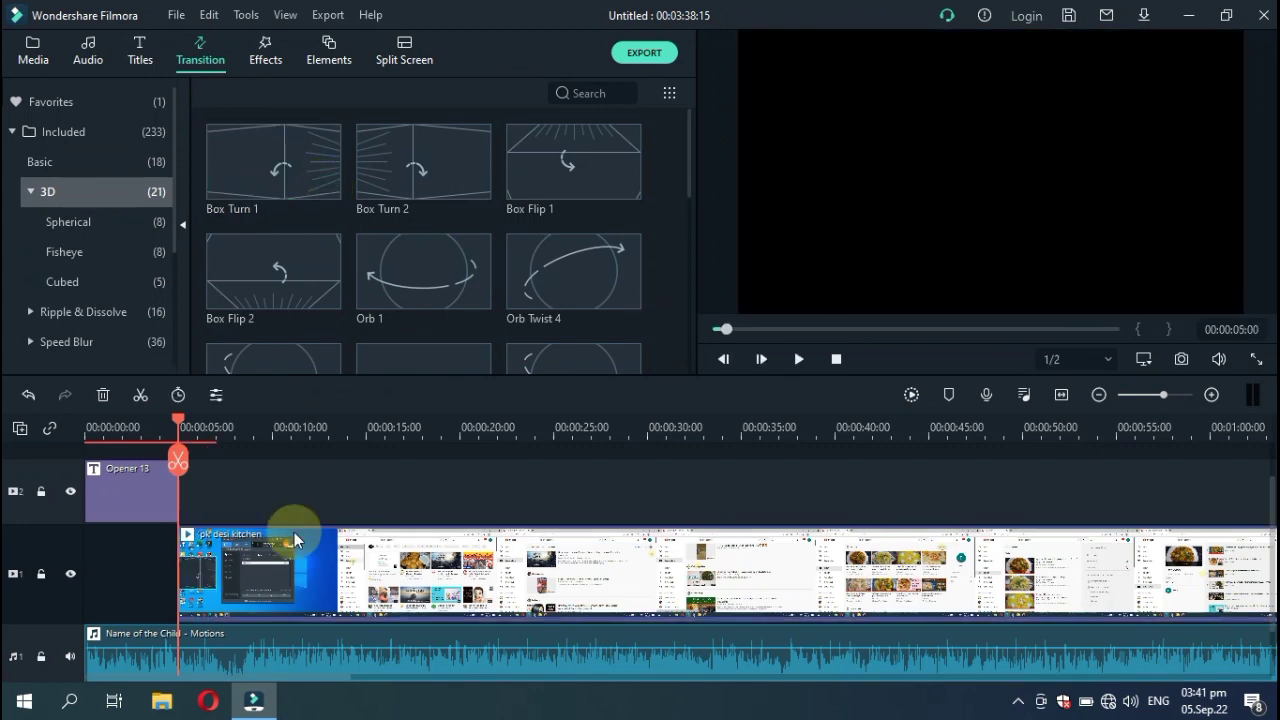
# - Play the timeline from the start through the opener title and the Box Turn 1 transition, pausing just after it
pyautogui.click(189, 580)
pyautogui.click(84, 428)
pyautogui.moveTo(601, 193)
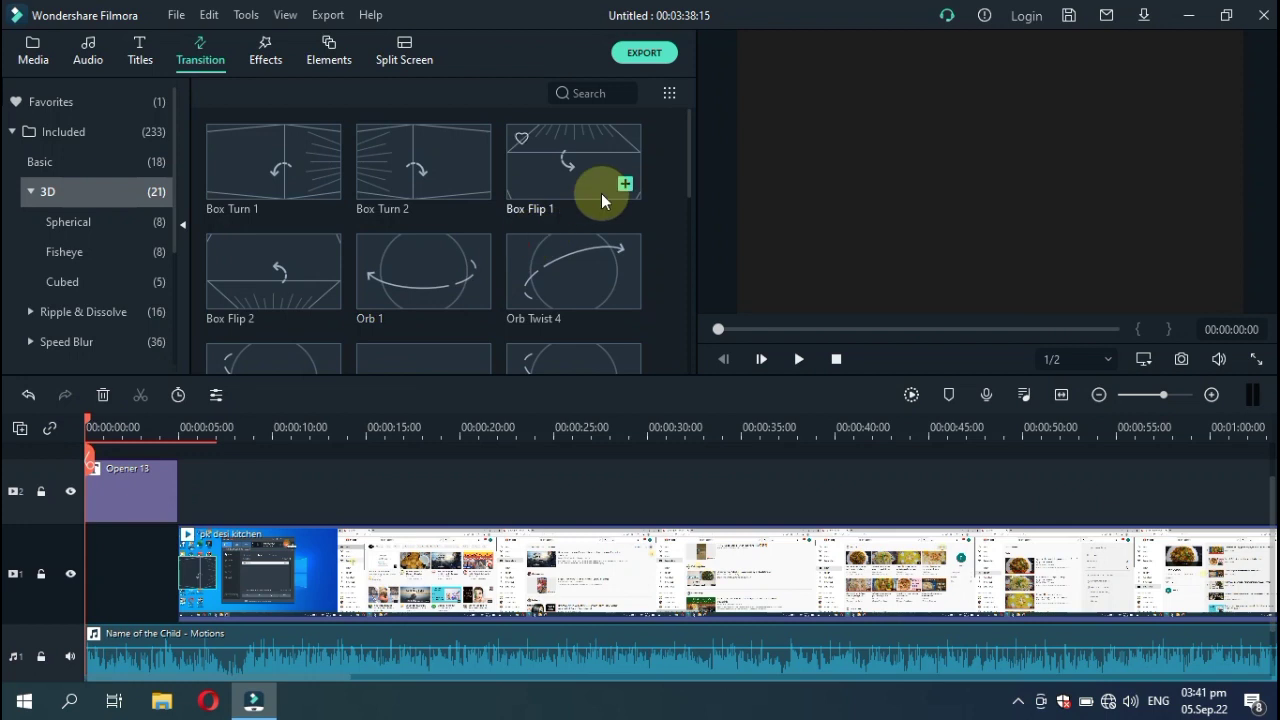
pyautogui.click(799, 359)
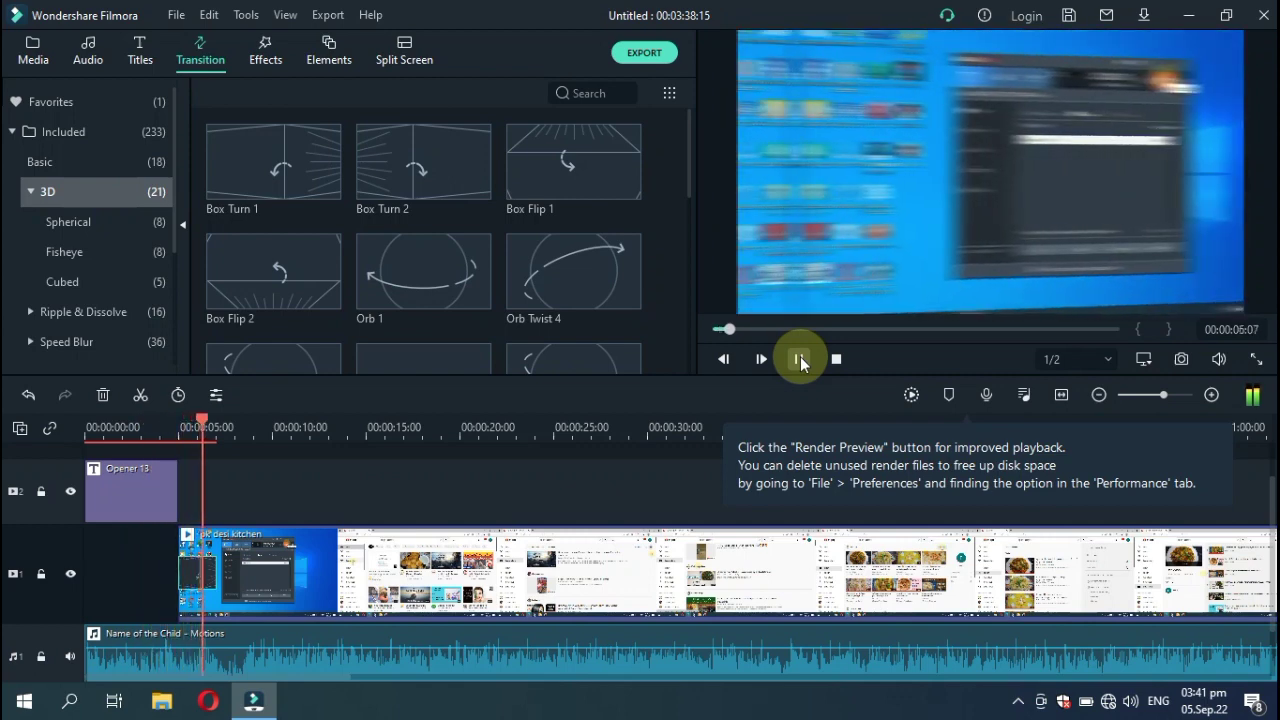
pyautogui.click(800, 358)
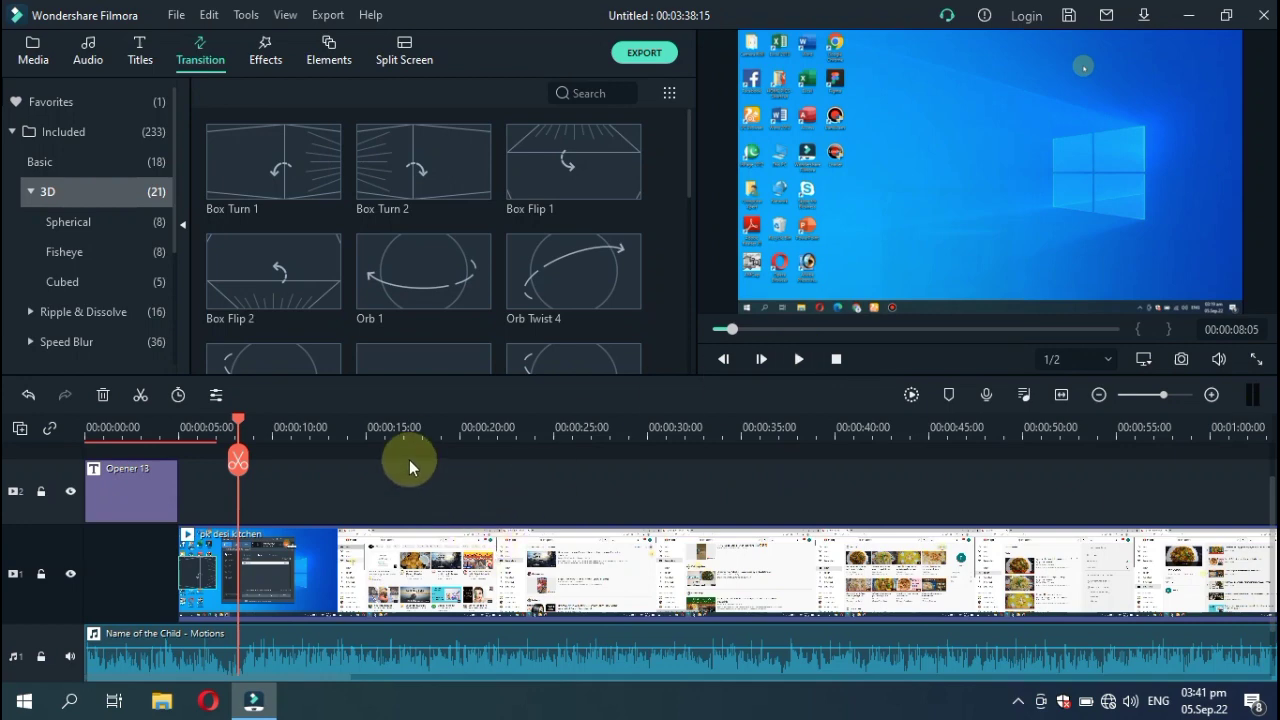
# - Split the pk desi kitchen video clip at 00:00:13:17, where the desktop footage changes to the YouTube page, and select the second part
pyautogui.click(380, 567)
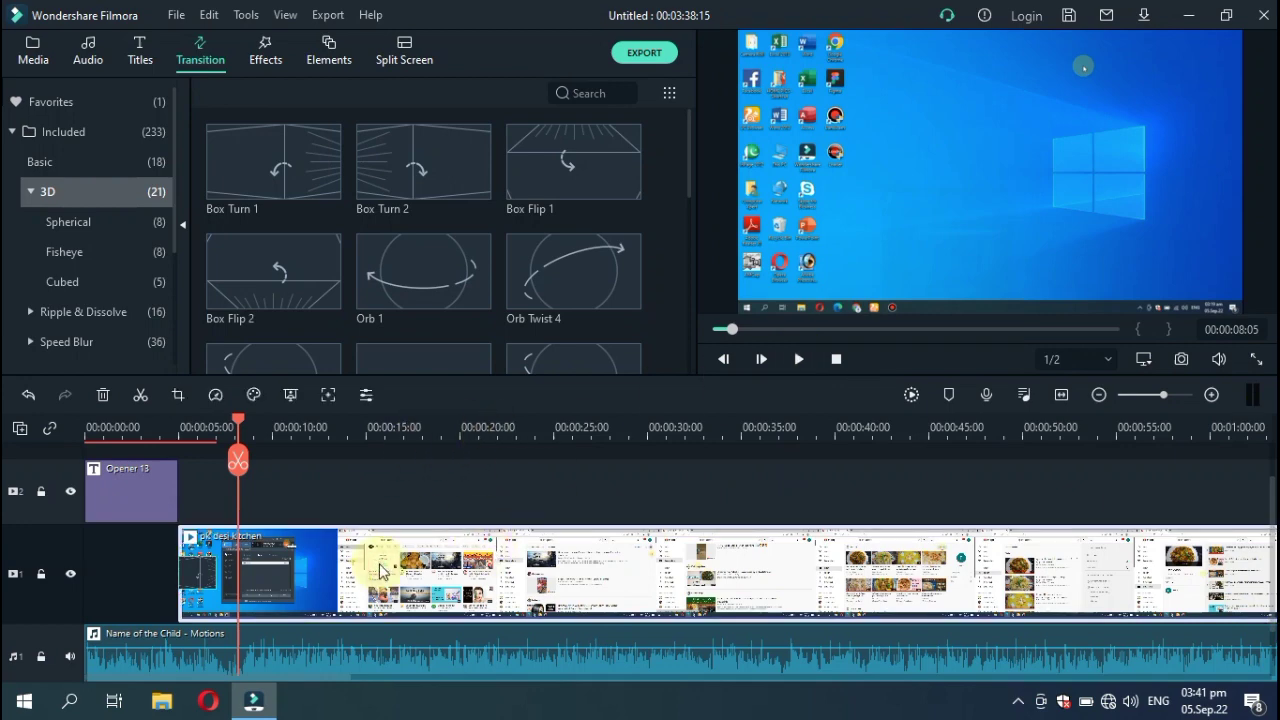
pyautogui.click(468, 437)
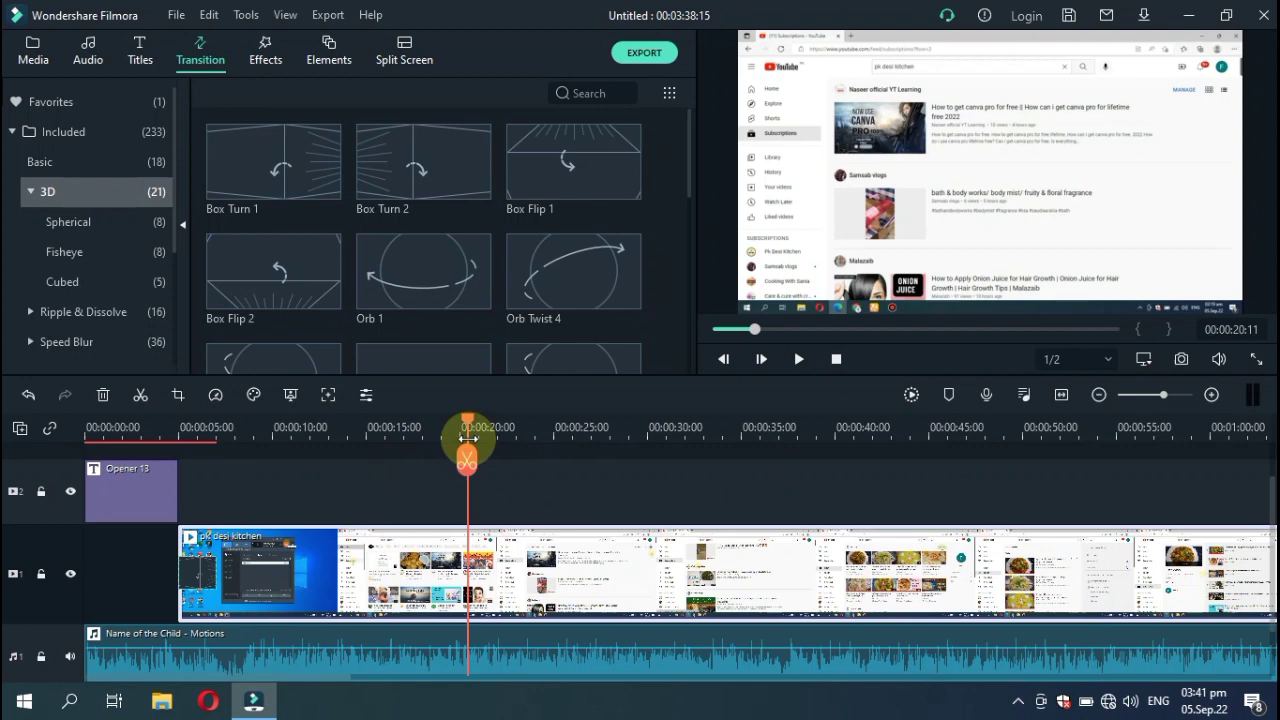
pyautogui.moveTo(468, 437); pyautogui.dragTo(394, 455)
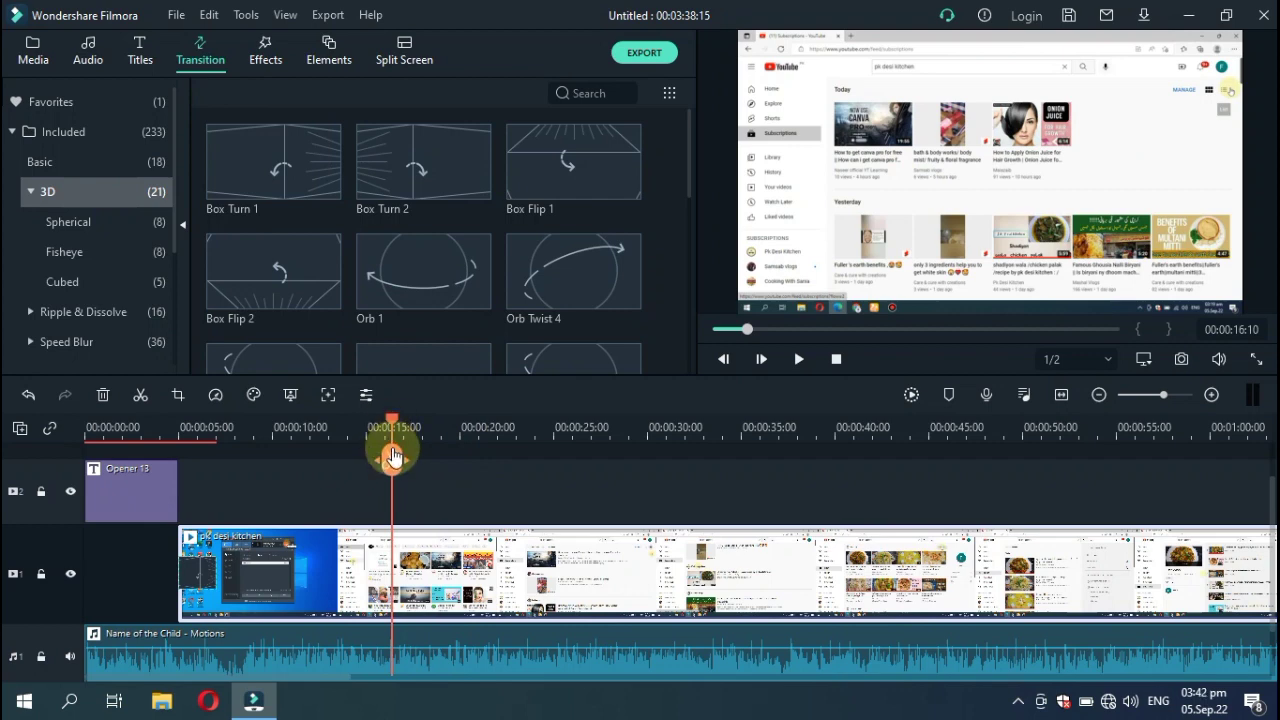
pyautogui.moveTo(393, 457); pyautogui.dragTo(343, 427)
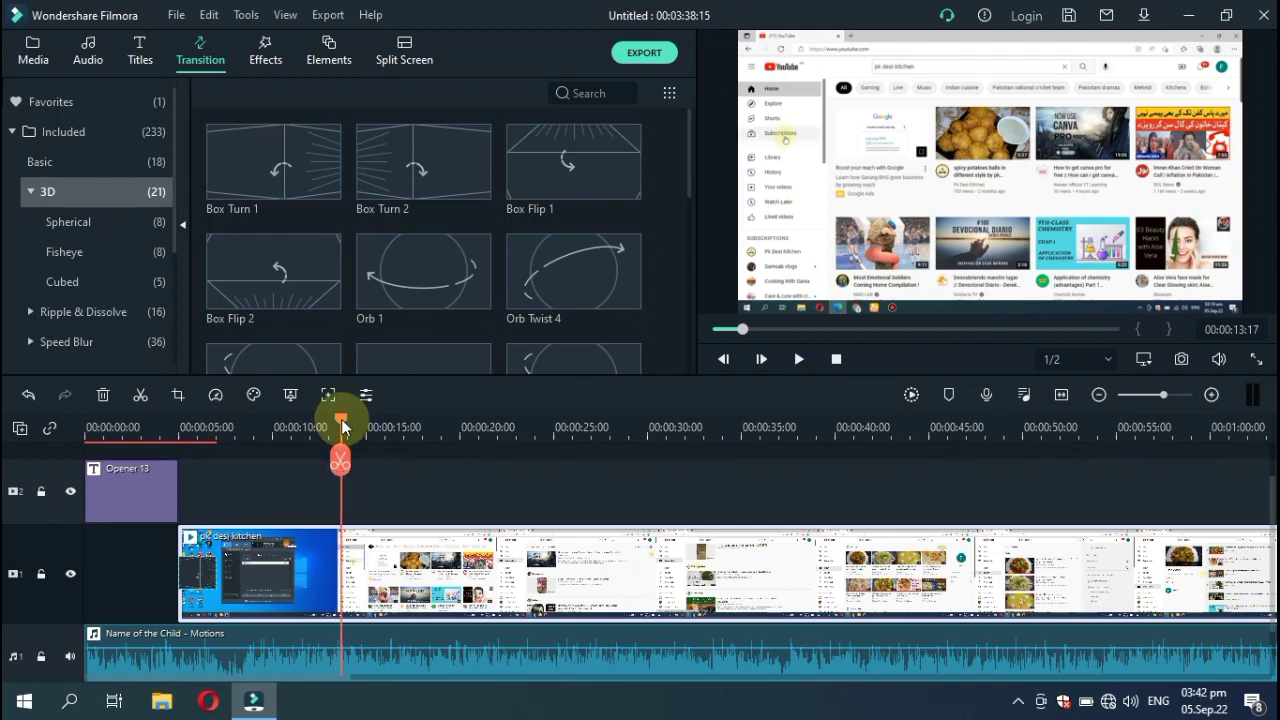
pyautogui.click(338, 462)
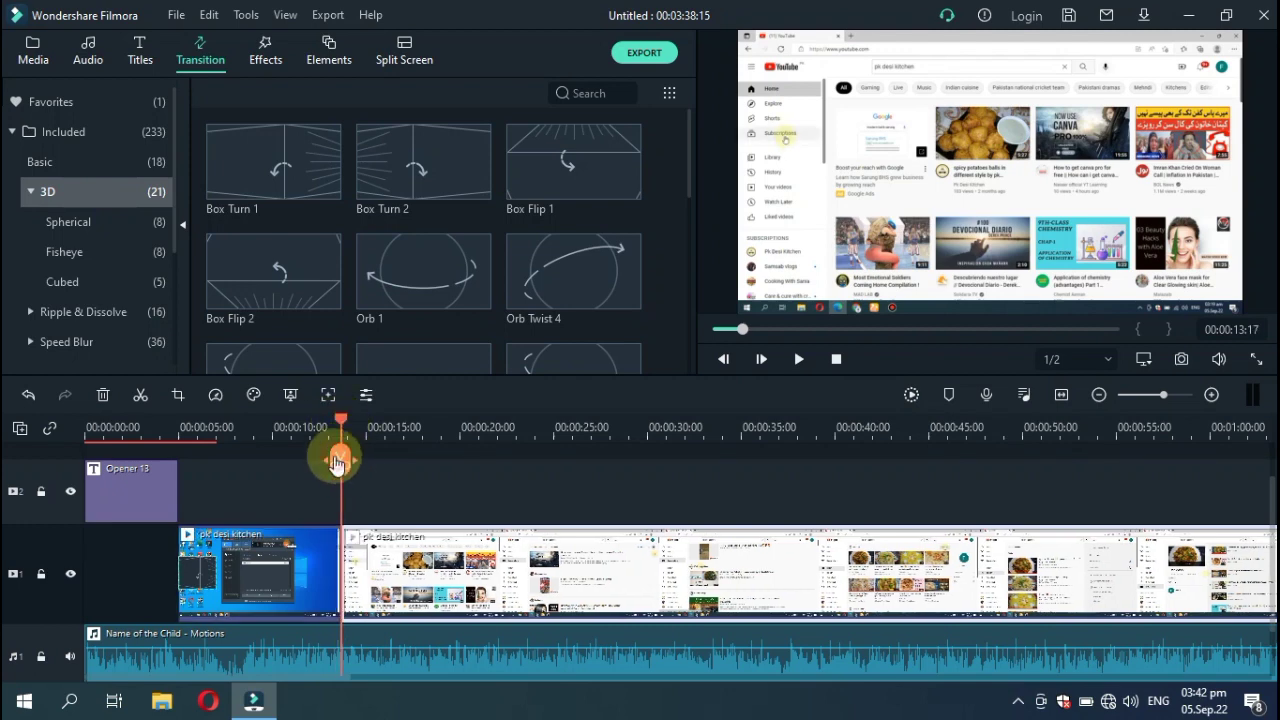
pyautogui.click(390, 562)
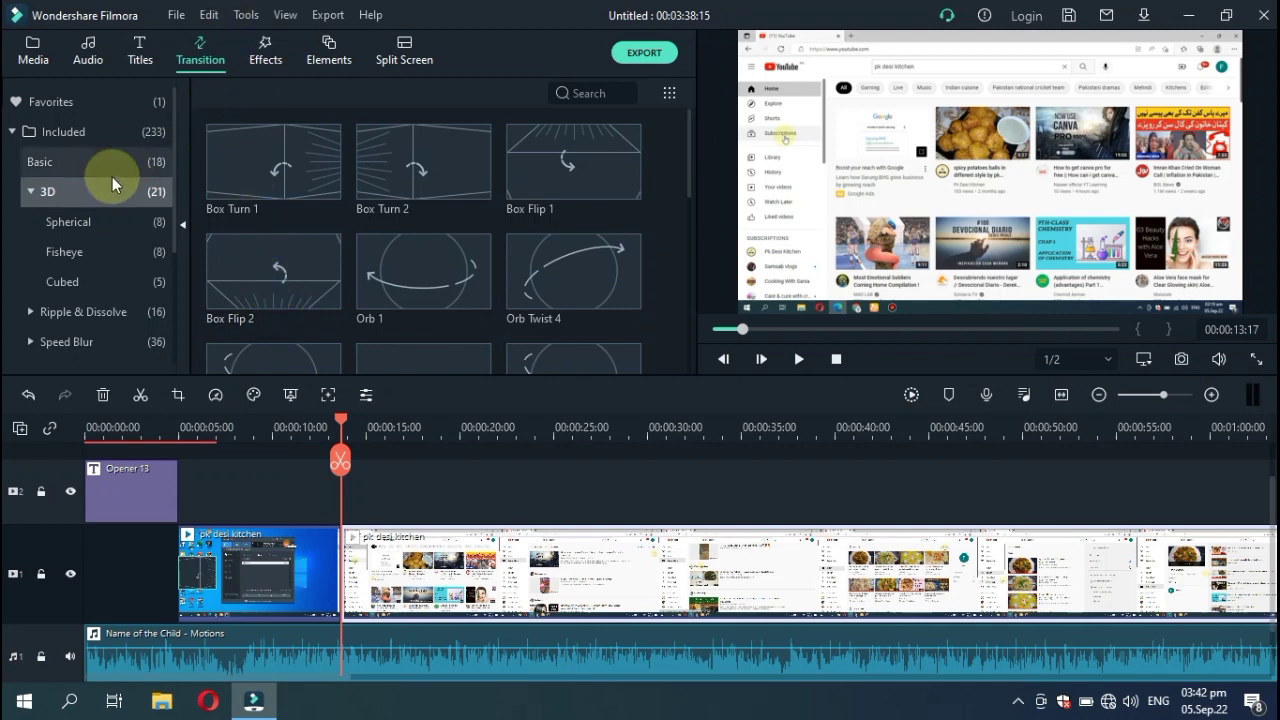
# - Preview 3D transitions for the cut, including Orb 1, Orb Twist 4 and Fisheye Roll 1 from the Spherical and Fisheye groups
pyautogui.click(401, 269)
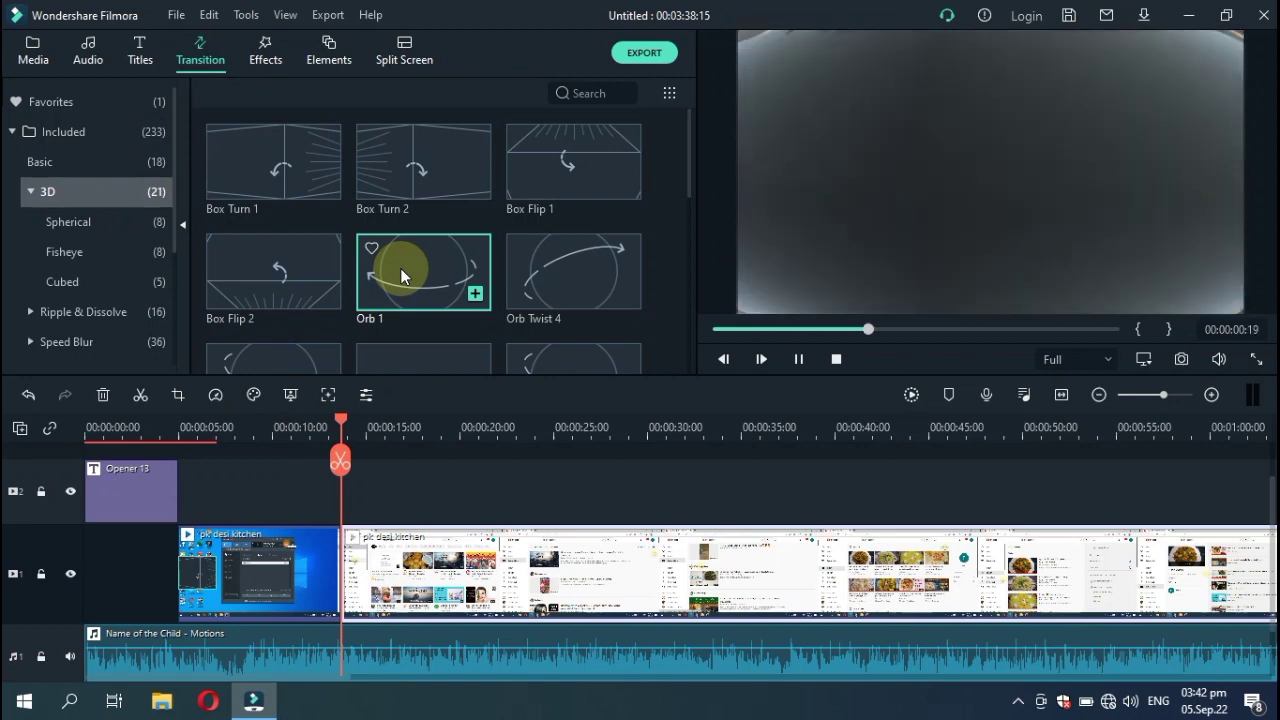
pyautogui.click(563, 267)
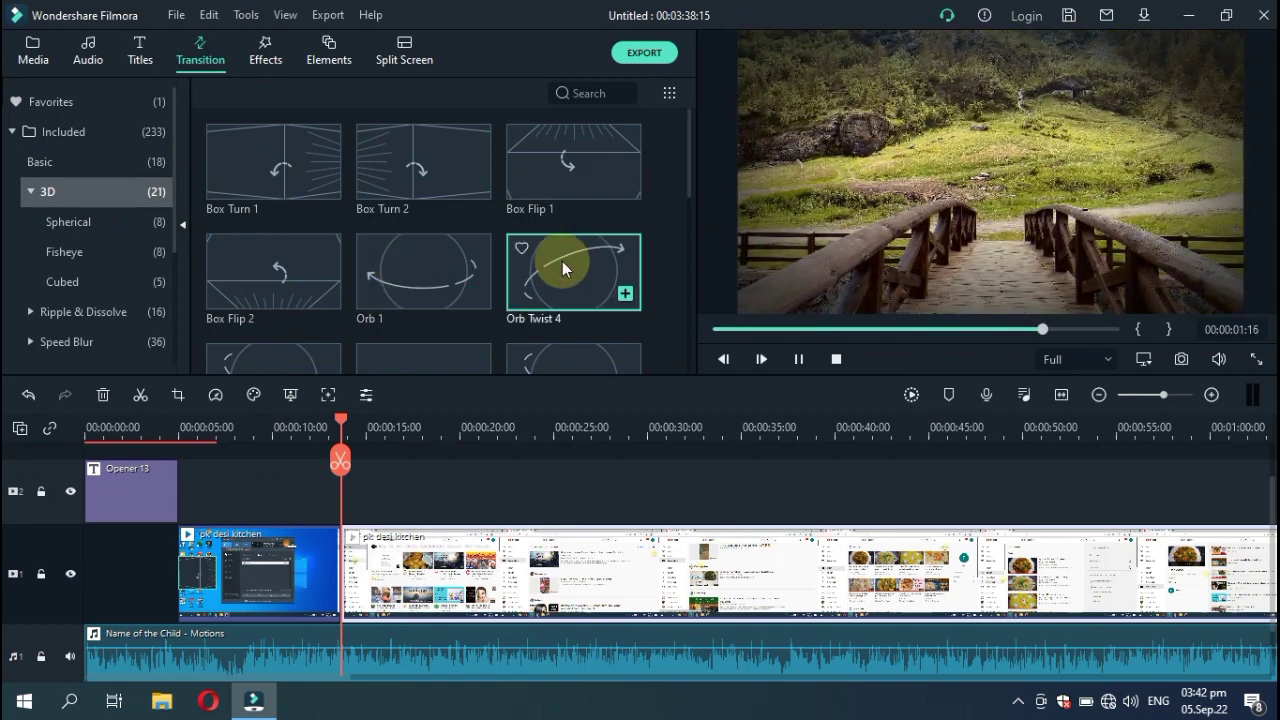
pyautogui.click(320, 362)
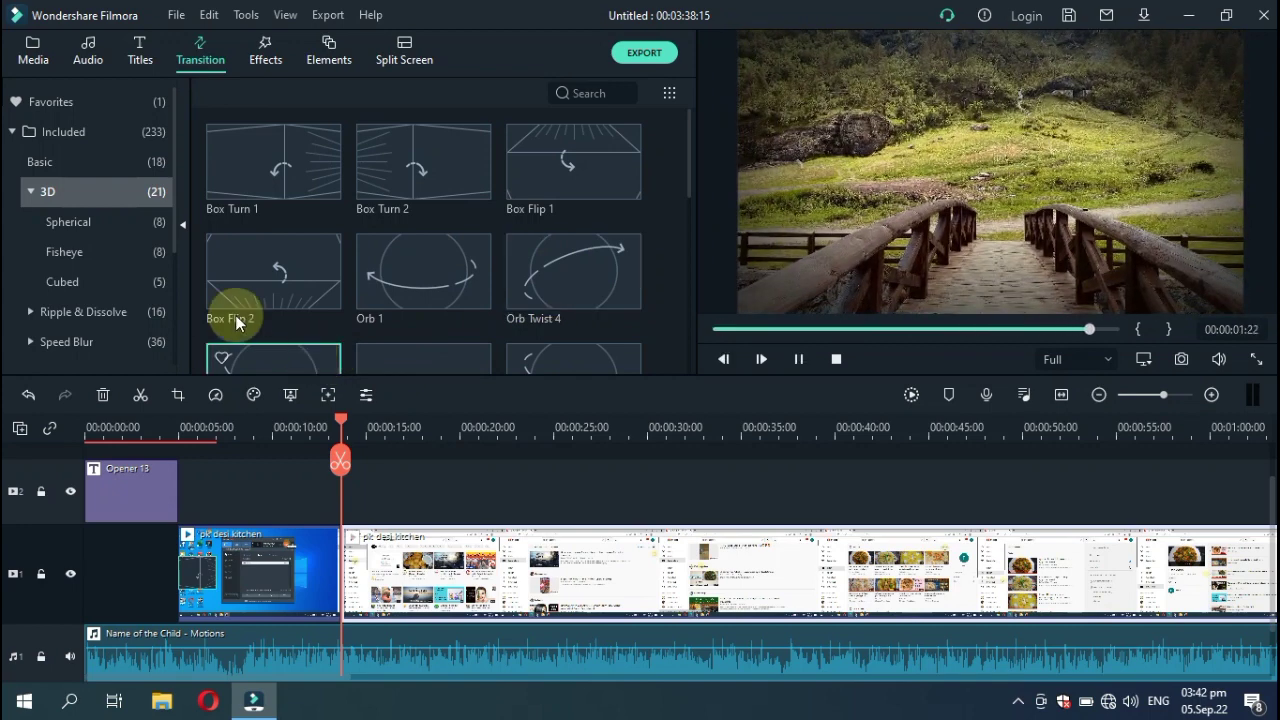
pyautogui.click(80, 221)
pyautogui.click(264, 175)
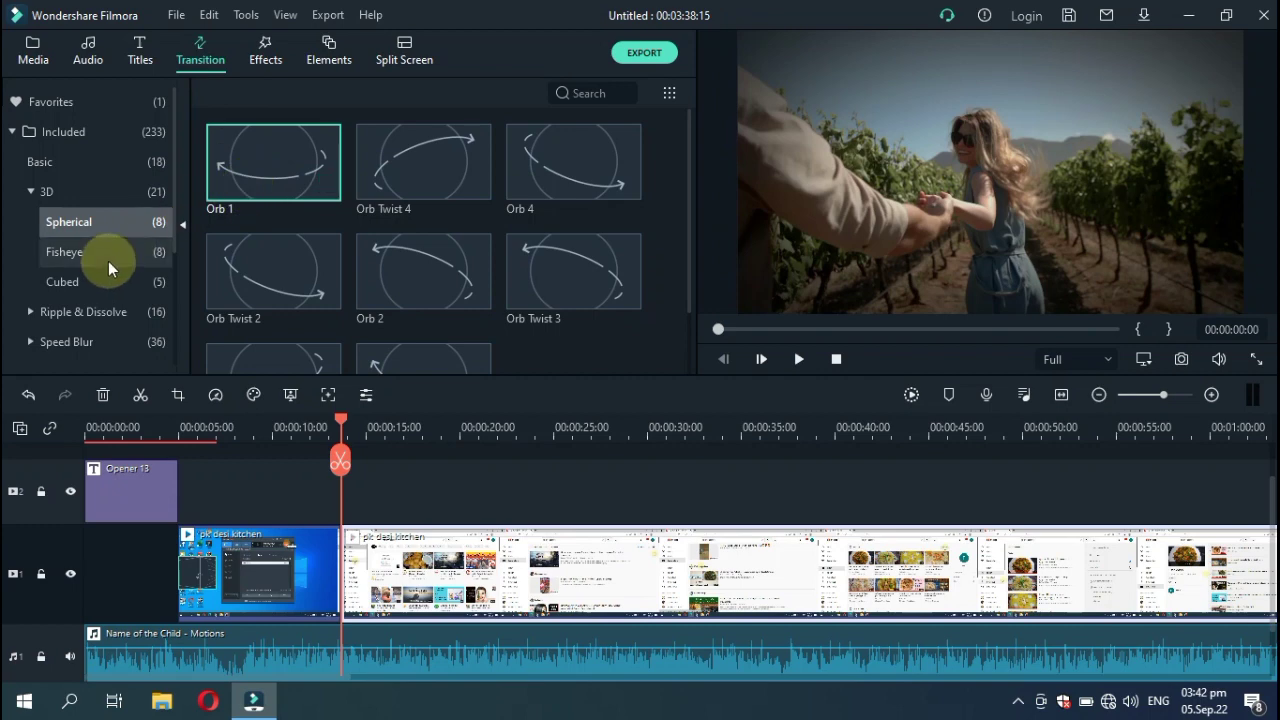
pyautogui.click(108, 261)
pyautogui.click(243, 141)
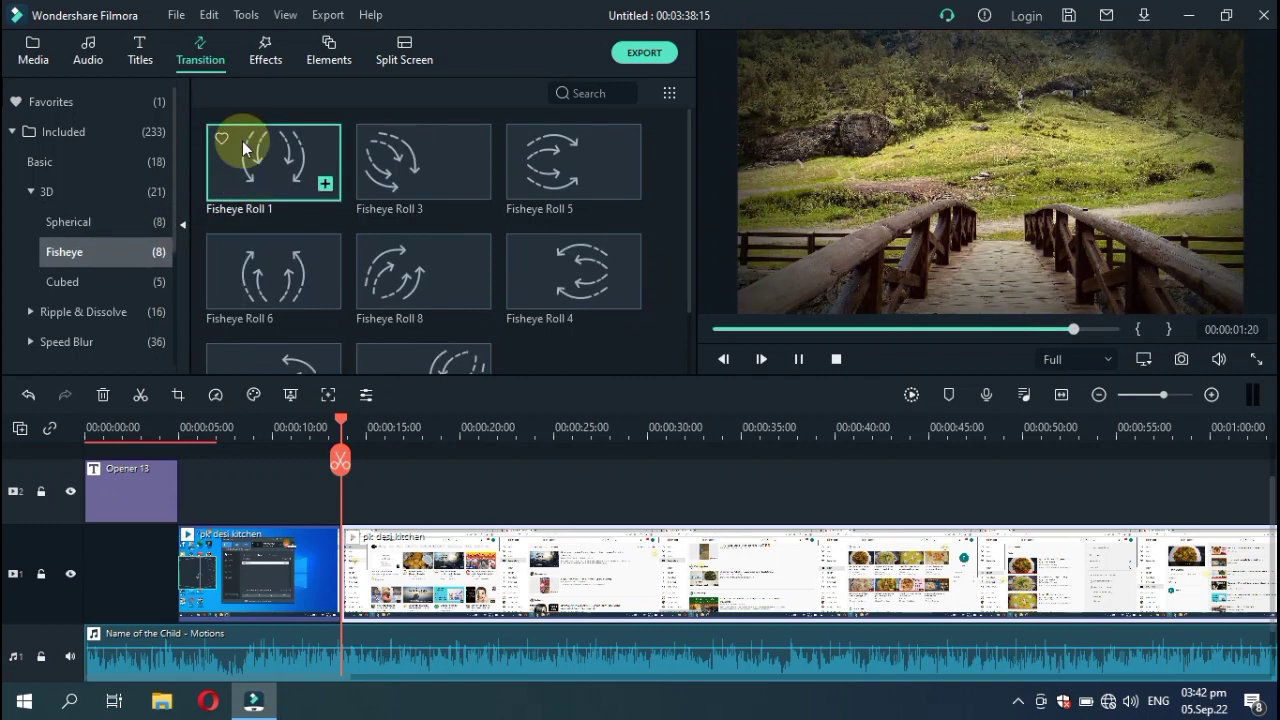
# - Preview the Swirl transition from Ripple & Dissolve and add it at the start of the second video segment
pyautogui.click(89, 313)
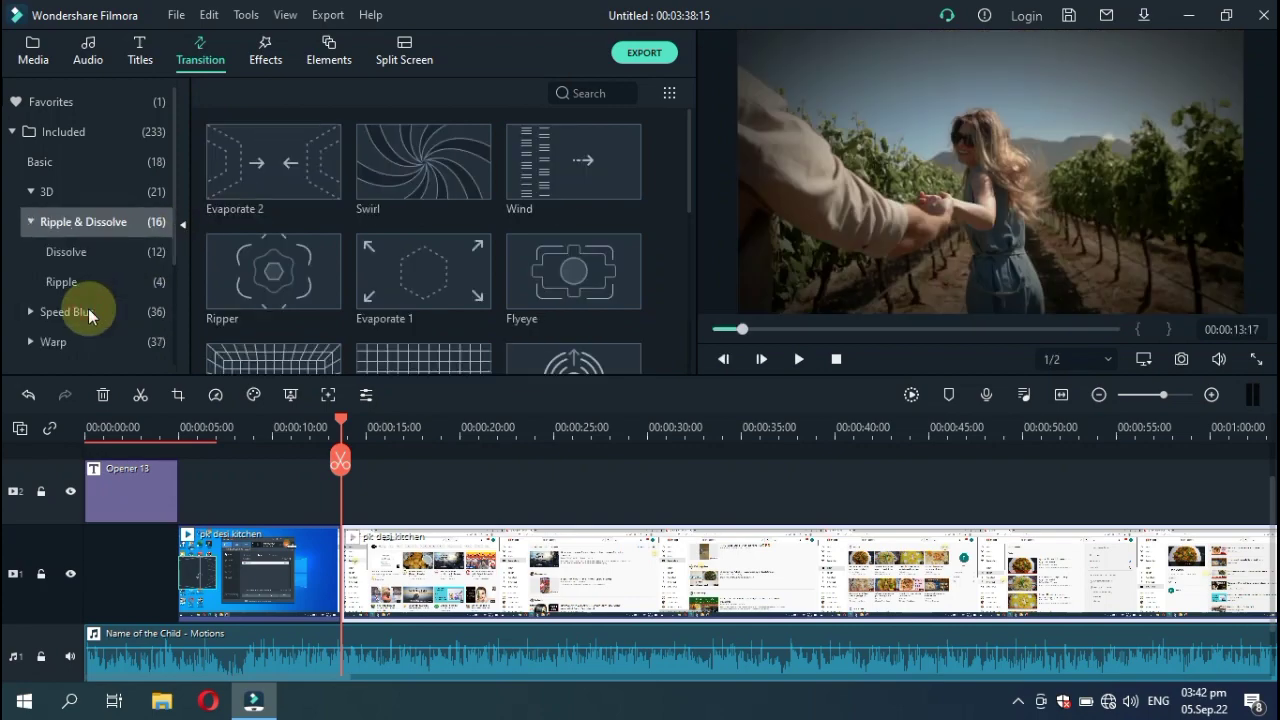
pyautogui.click(383, 166)
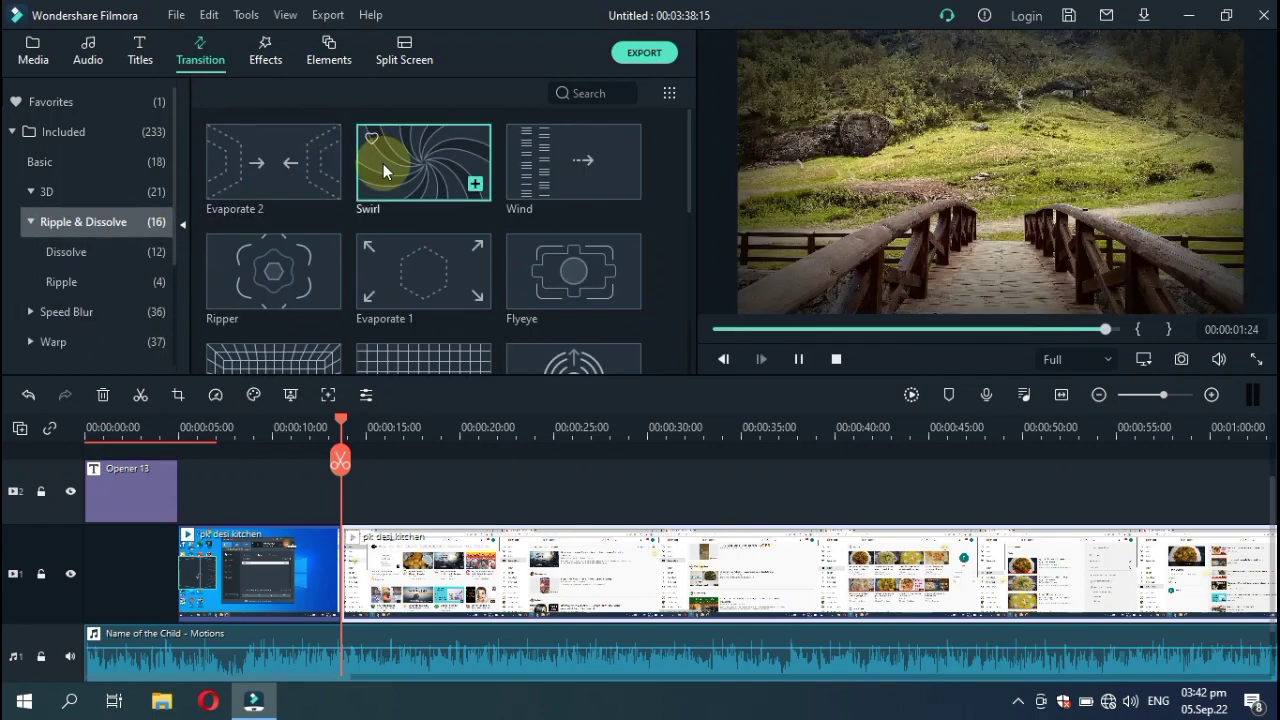
pyautogui.click(474, 186)
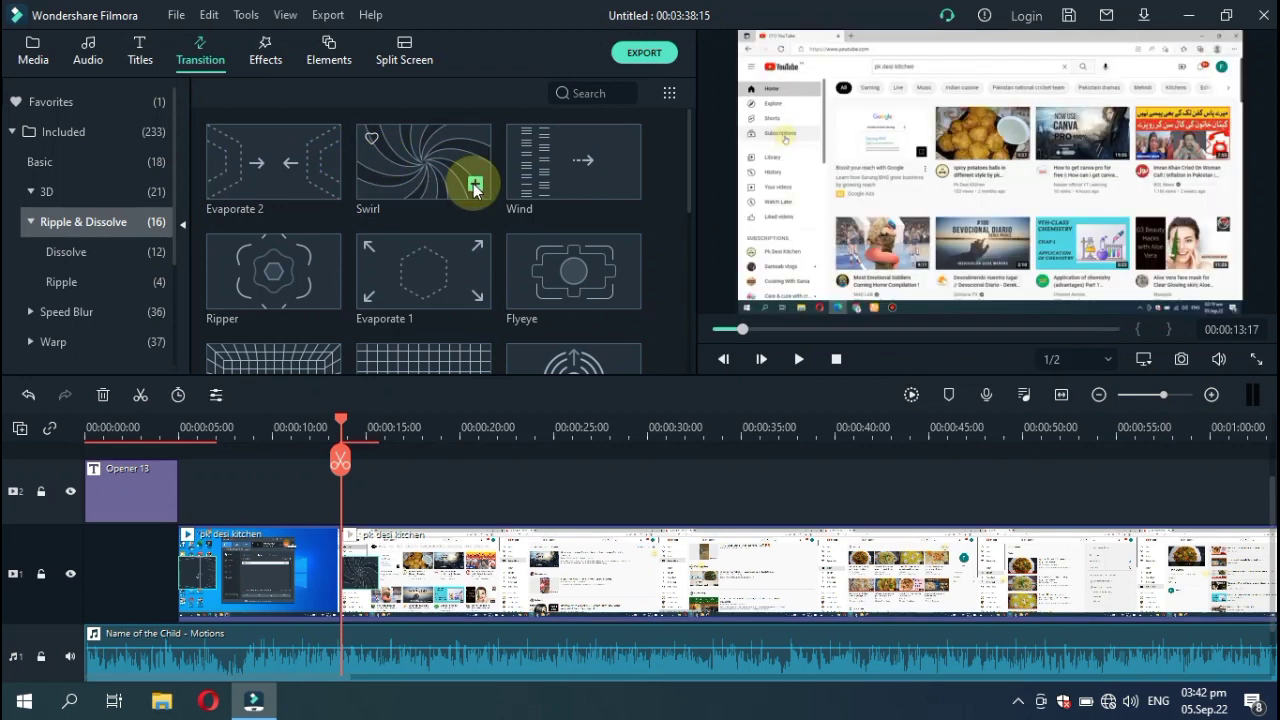
# - Play the timeline from shortly before the cut to check the Swirl transition, and stop playback after it
pyautogui.click(298, 422)
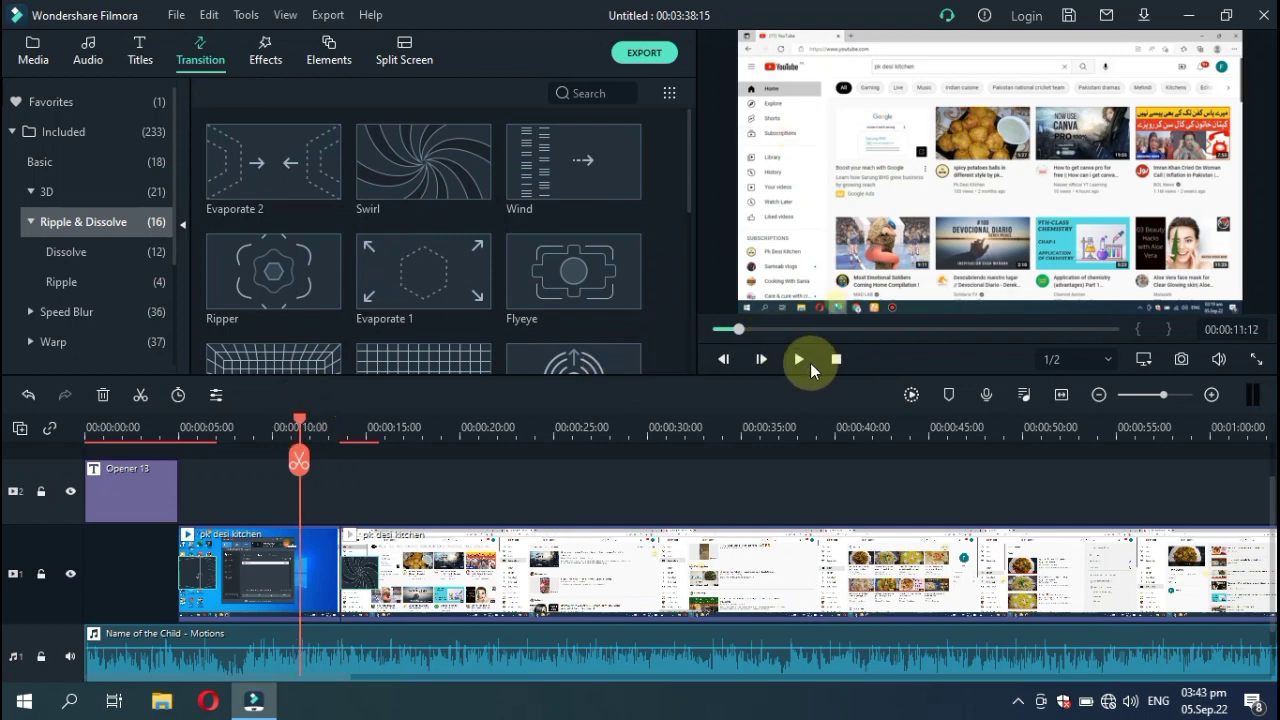
pyautogui.click(837, 359)
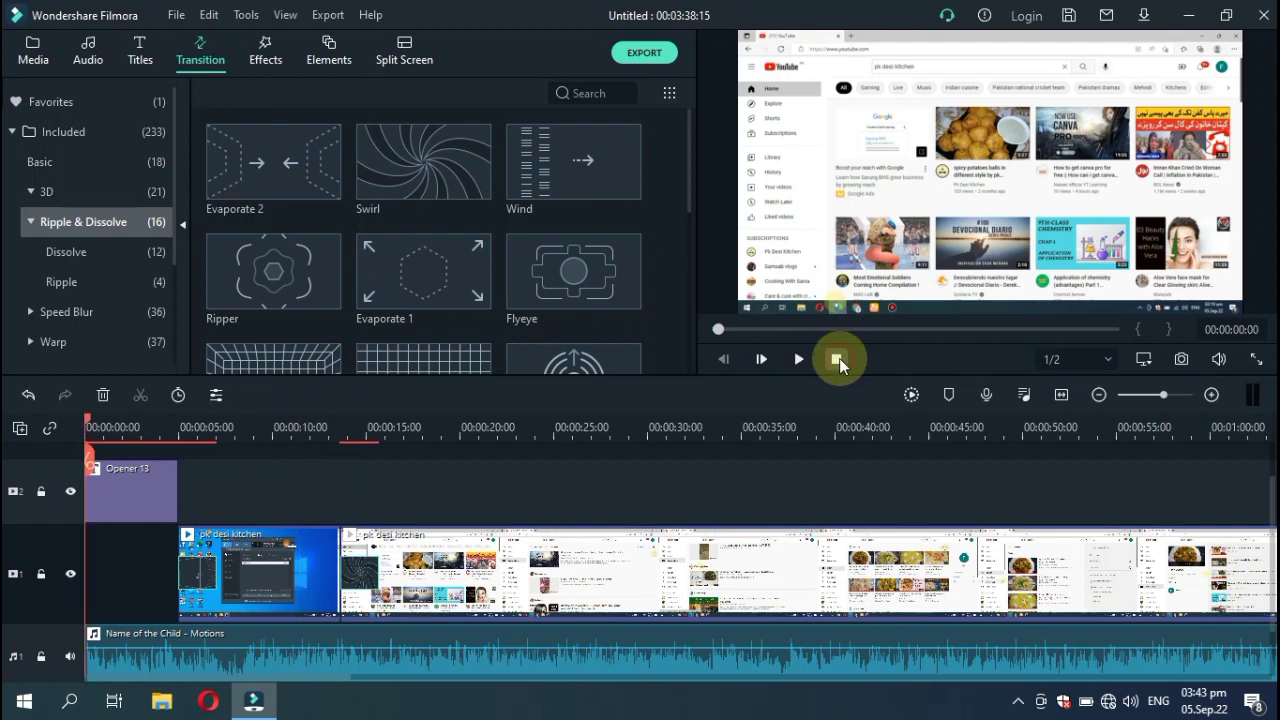
pyautogui.click(303, 430)
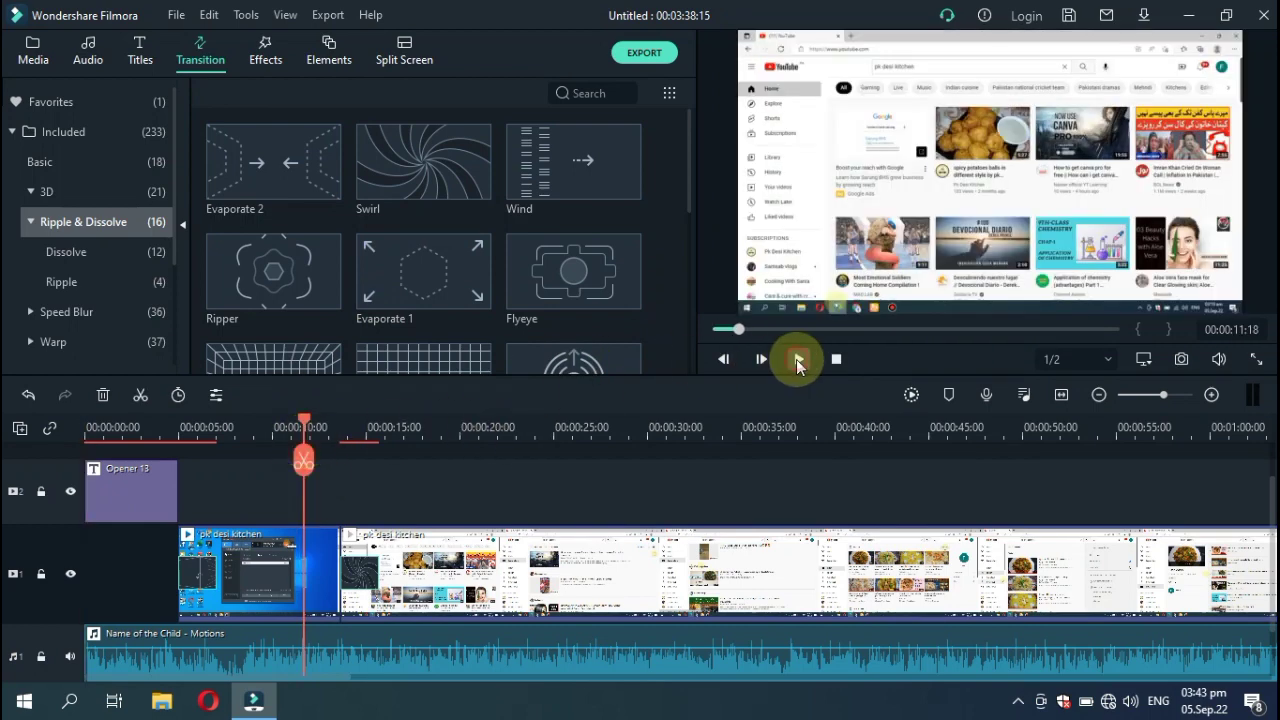
pyautogui.click(798, 359)
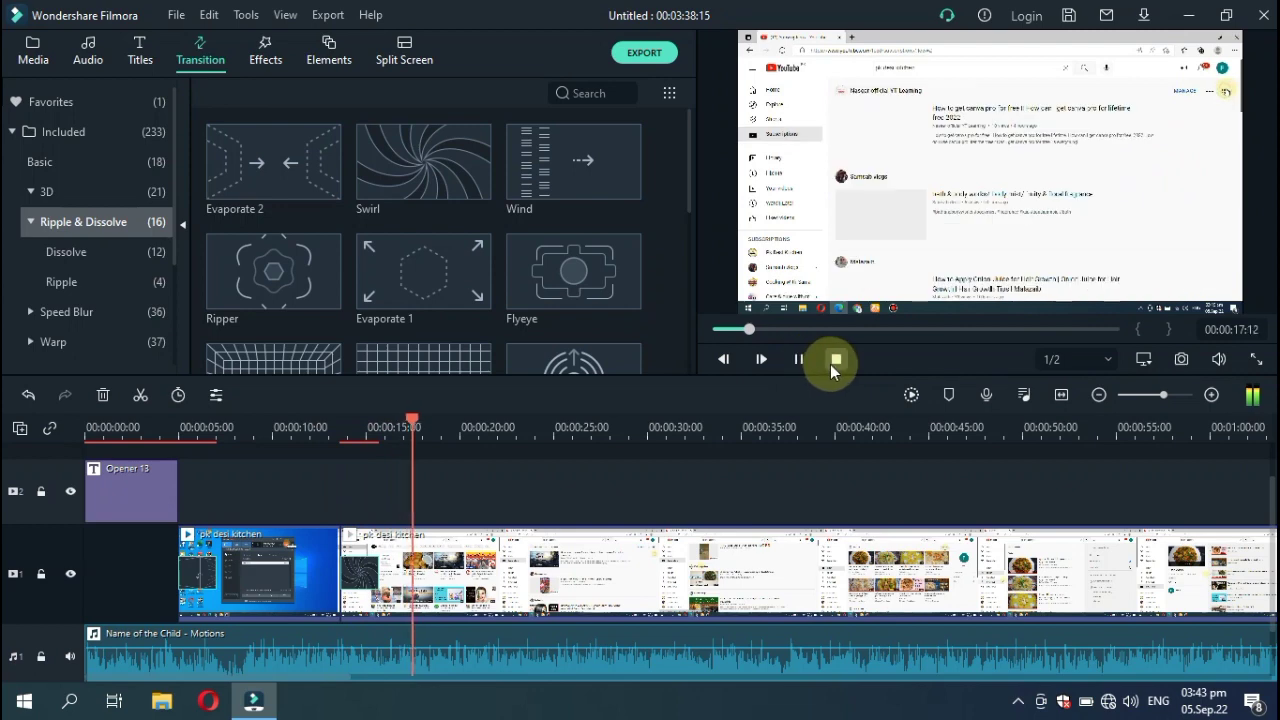
pyautogui.click(830, 364)
# - Split the second video segment at 00:00:25:05 and select the part after the cut
pyautogui.click(508, 568)
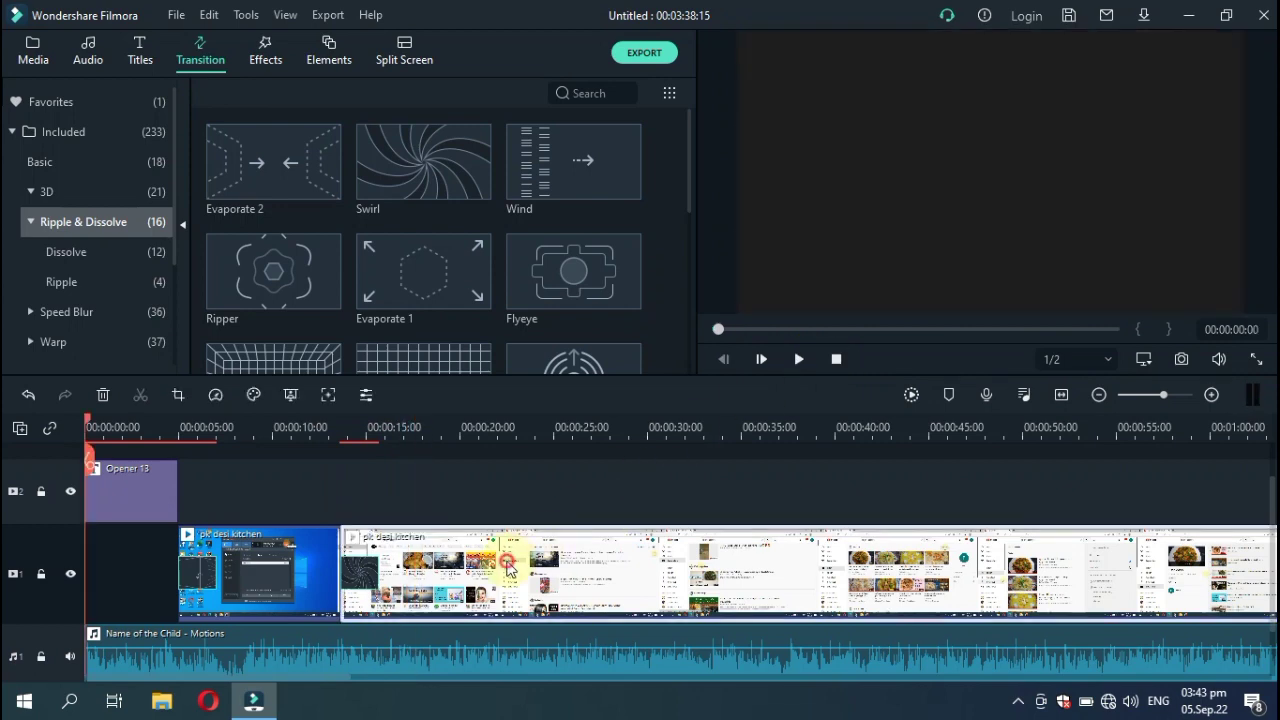
pyautogui.click(508, 437)
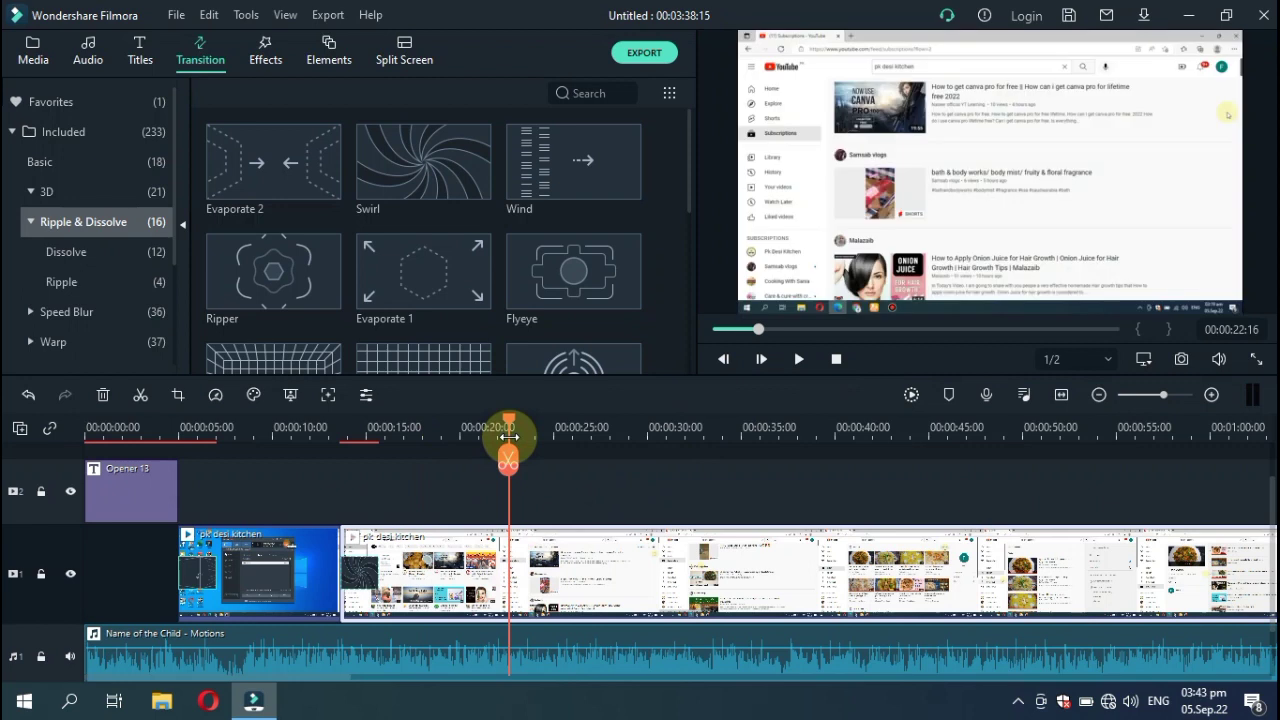
pyautogui.moveTo(509, 437); pyautogui.dragTo(557, 420)
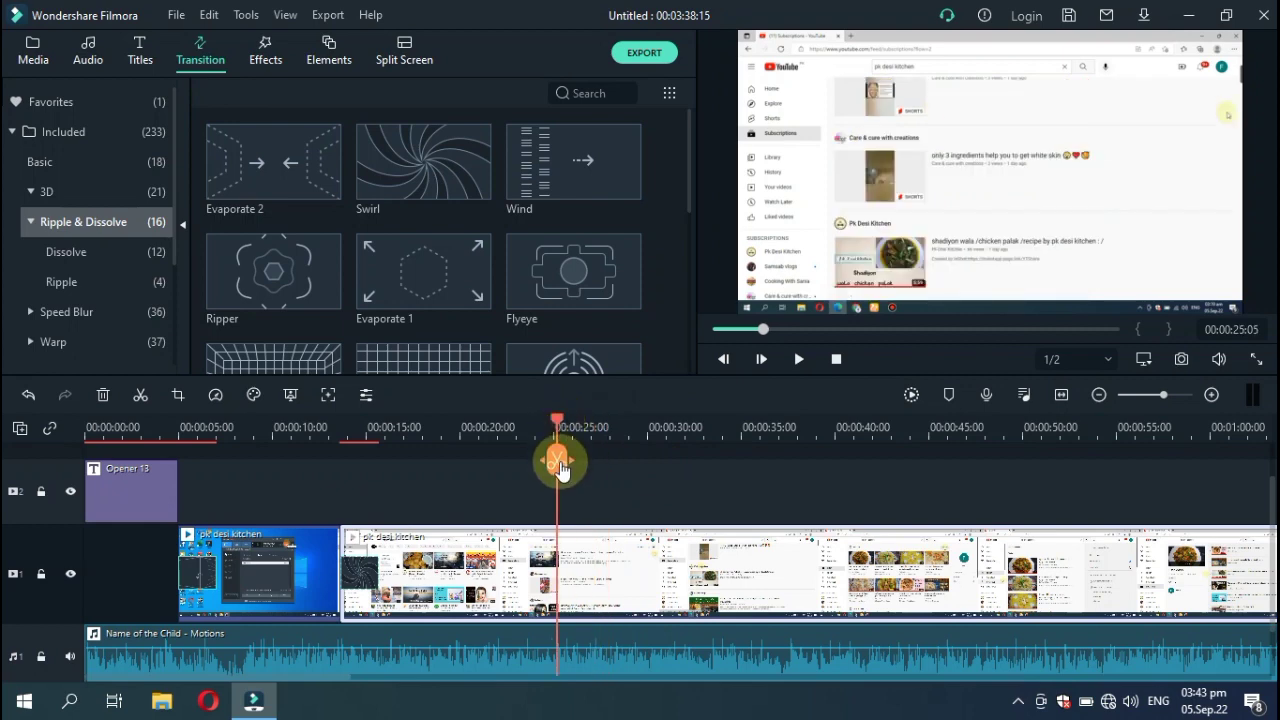
pyautogui.click(557, 460)
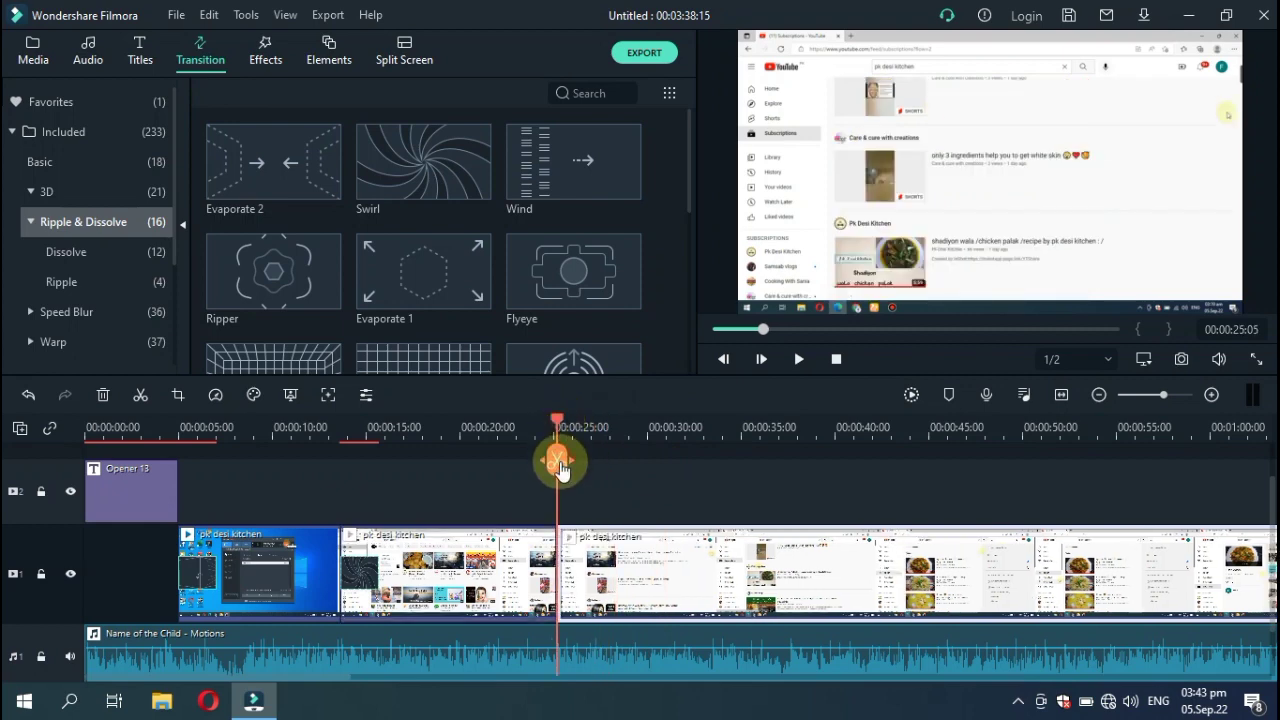
pyautogui.click(528, 580)
pyautogui.click(596, 577)
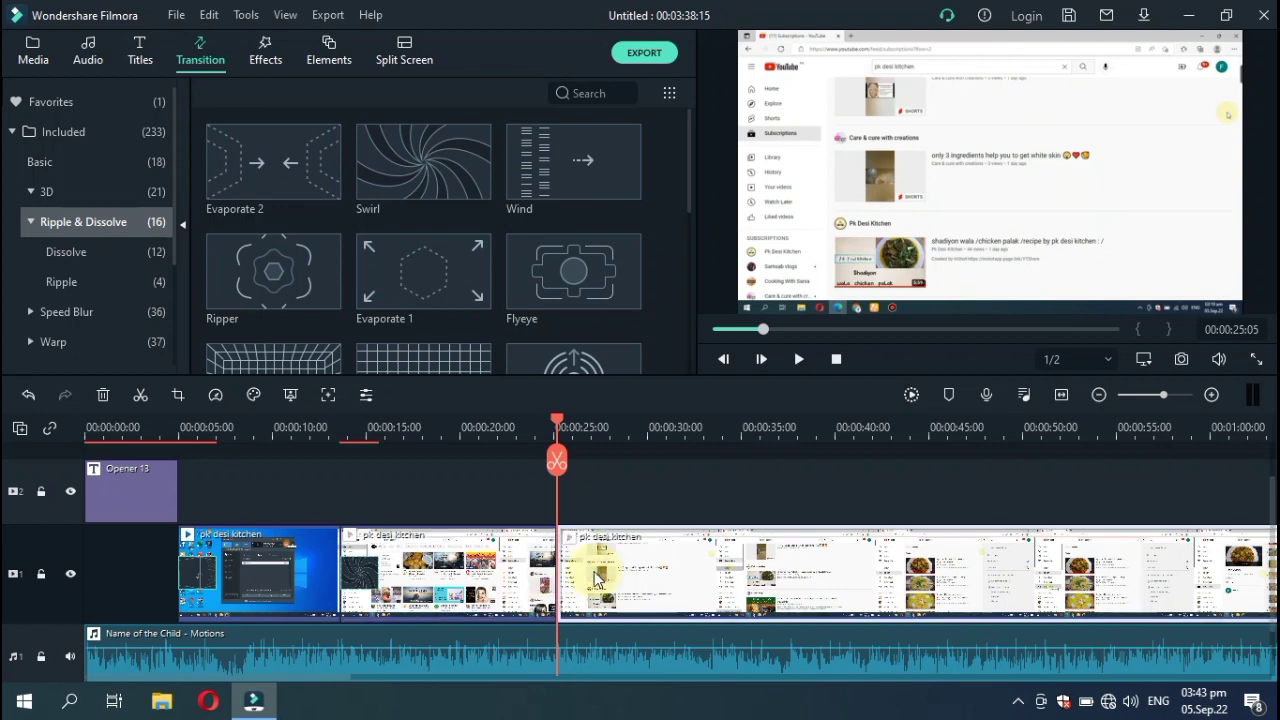
# - Preview the Evaporate 1, Wave and Pixels Out transitions, and add Pixels Out at the start of the third video segment
pyautogui.click(444, 280)
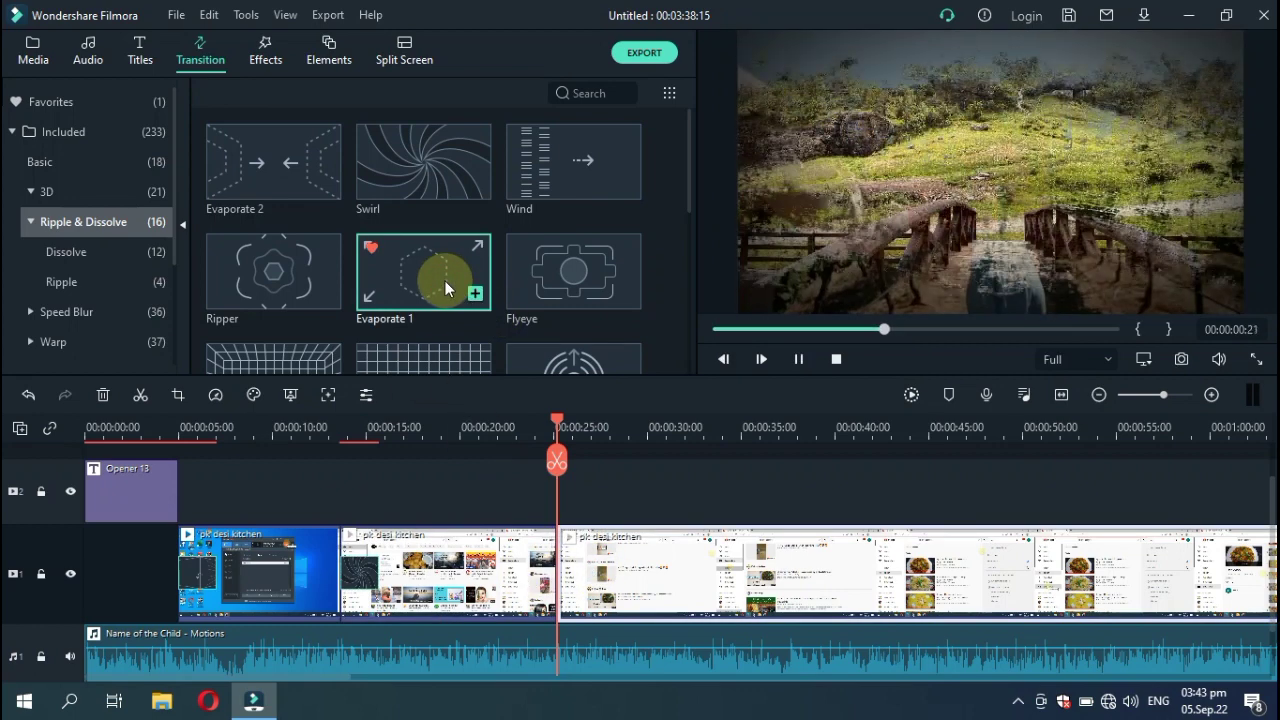
pyautogui.click(536, 350)
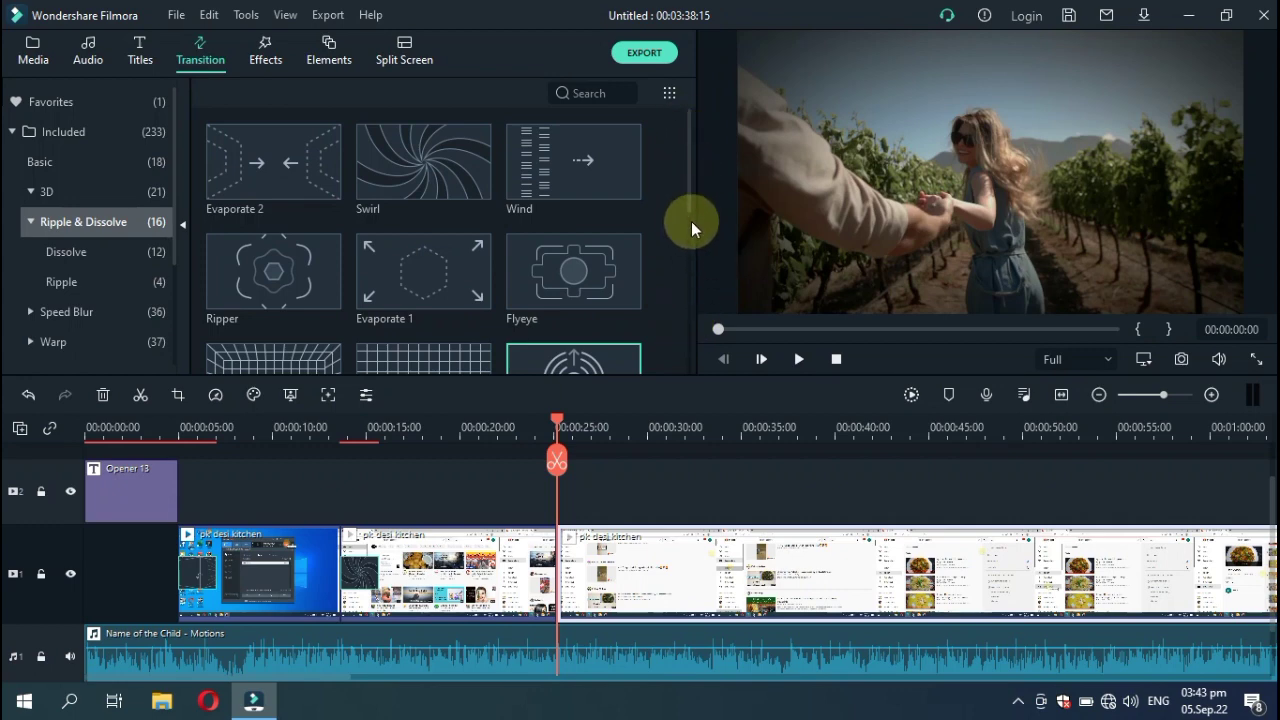
pyautogui.click(690, 228)
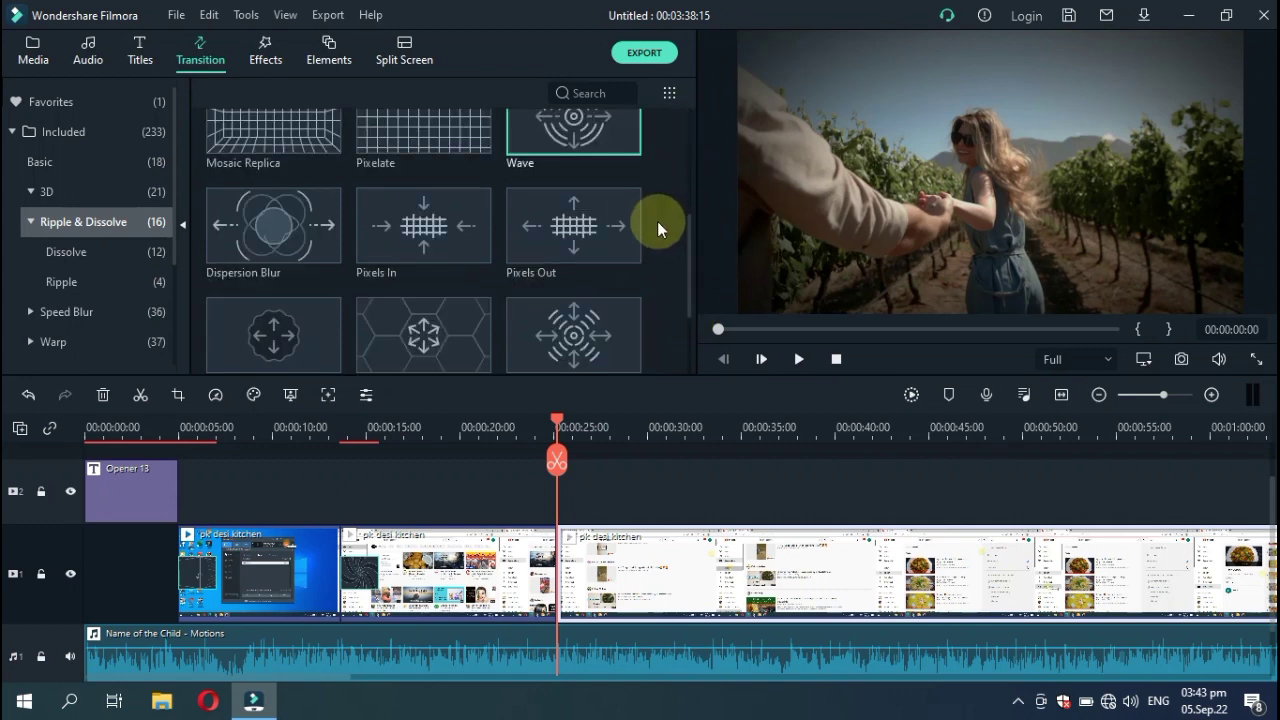
pyautogui.click(580, 223)
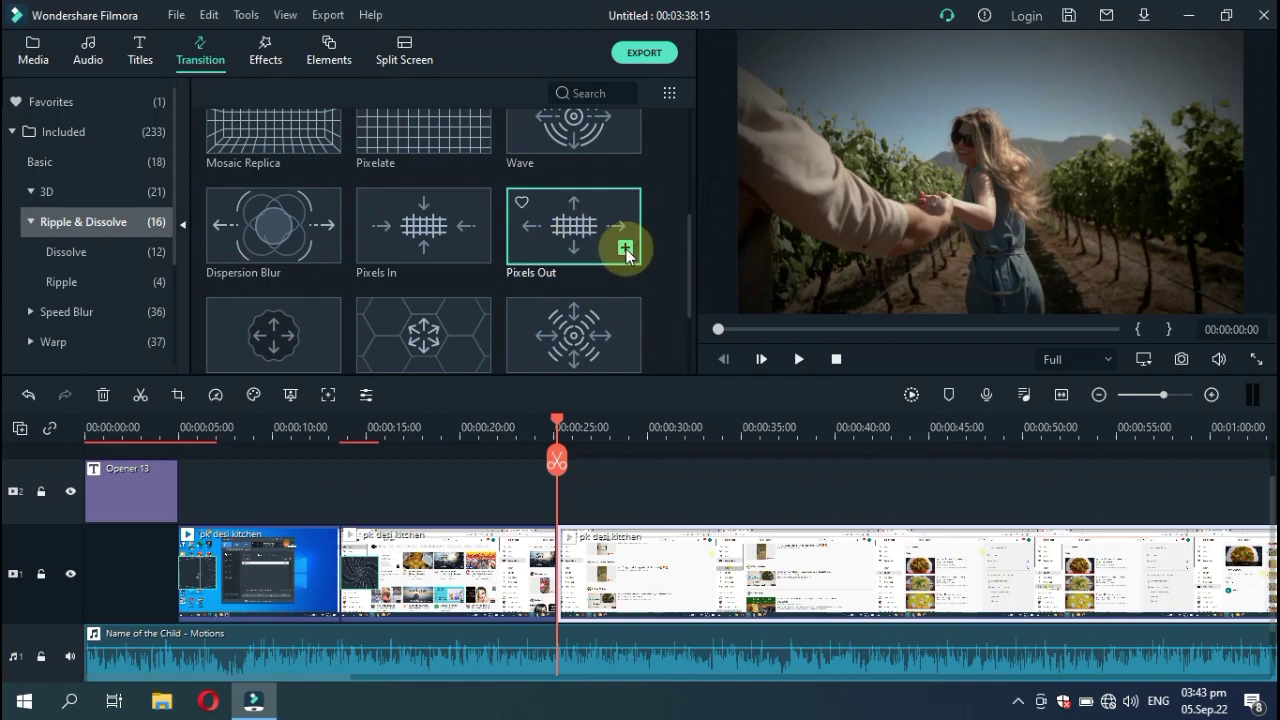
pyautogui.moveTo(626, 252); pyautogui.dragTo(578, 578)
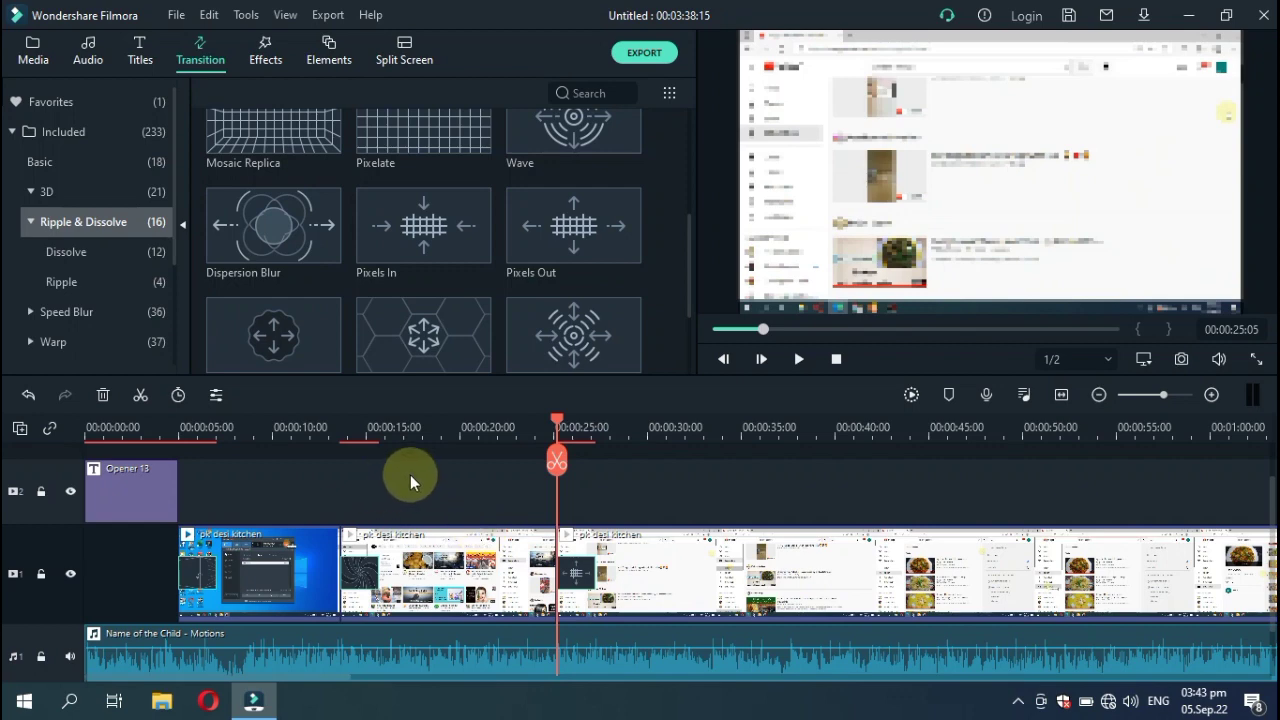
# - Play the timeline from shortly before the second cut to check the Pixels Out transition, and stop playback after it
pyautogui.click(531, 437)
pyautogui.click(800, 359)
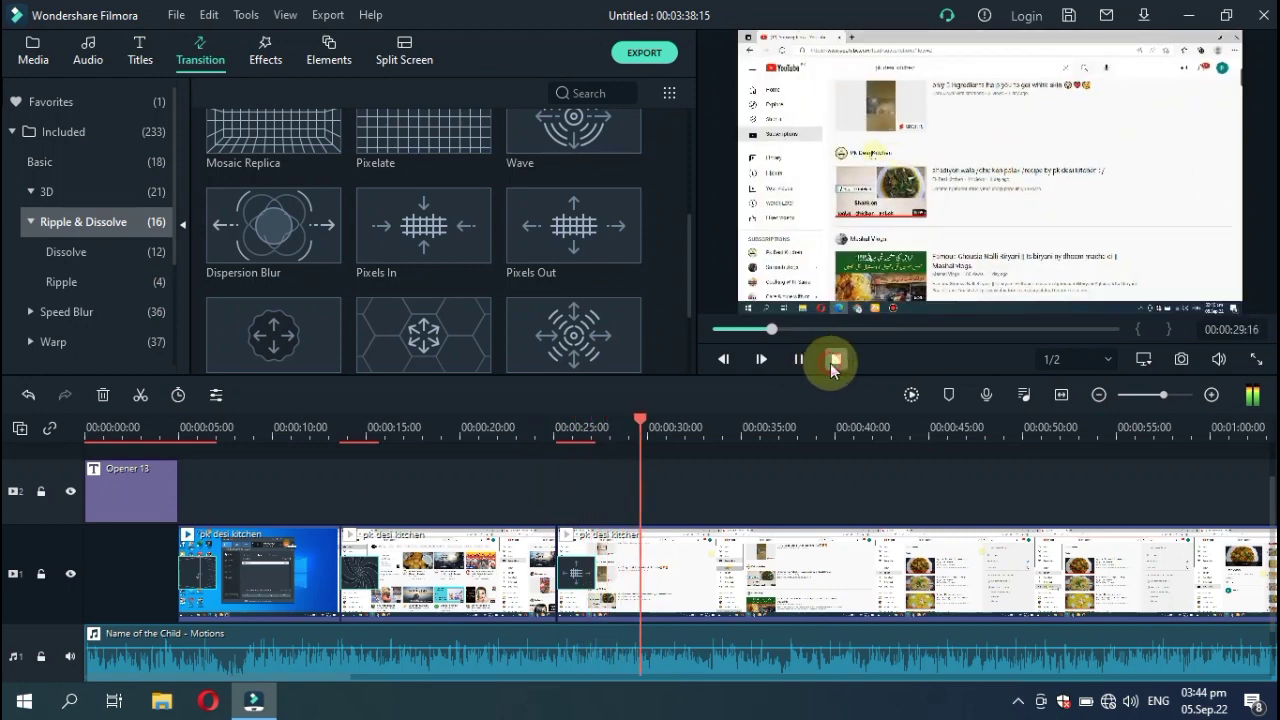
pyautogui.click(833, 365)
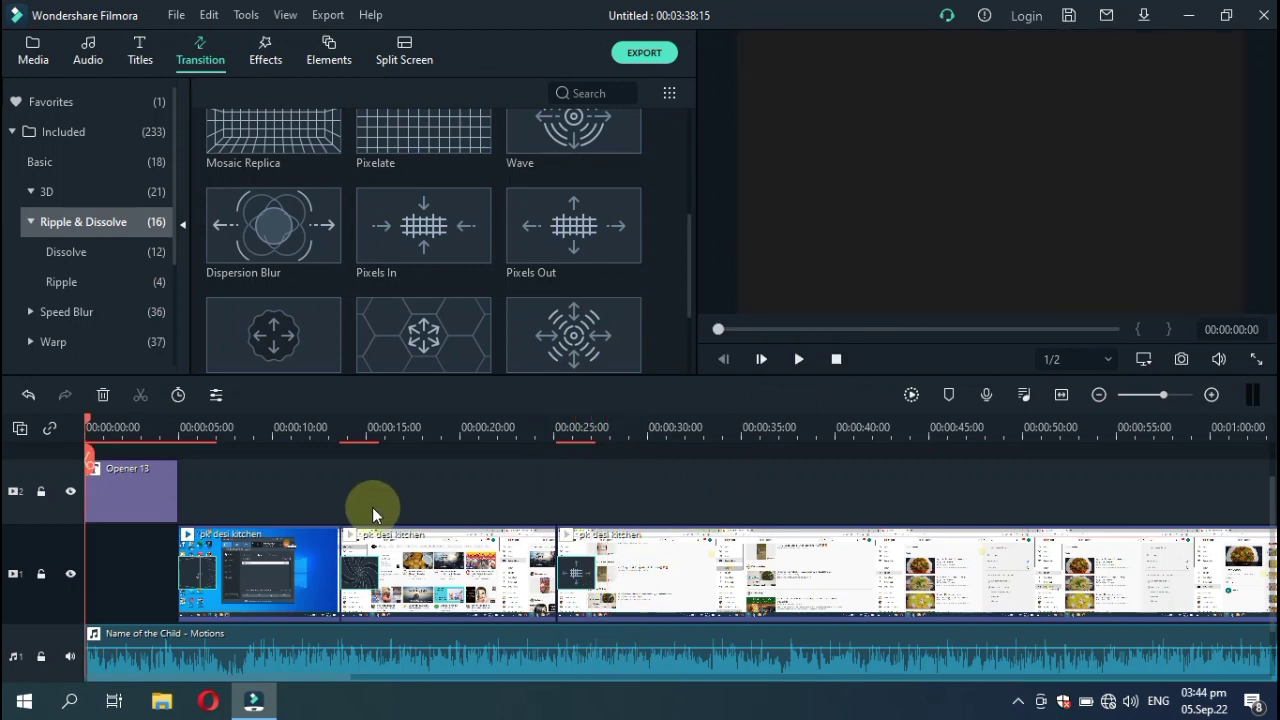
# - Preview the favorite Vivid effect and add it to the first video track at the start of the timeline
pyautogui.click(263, 66)
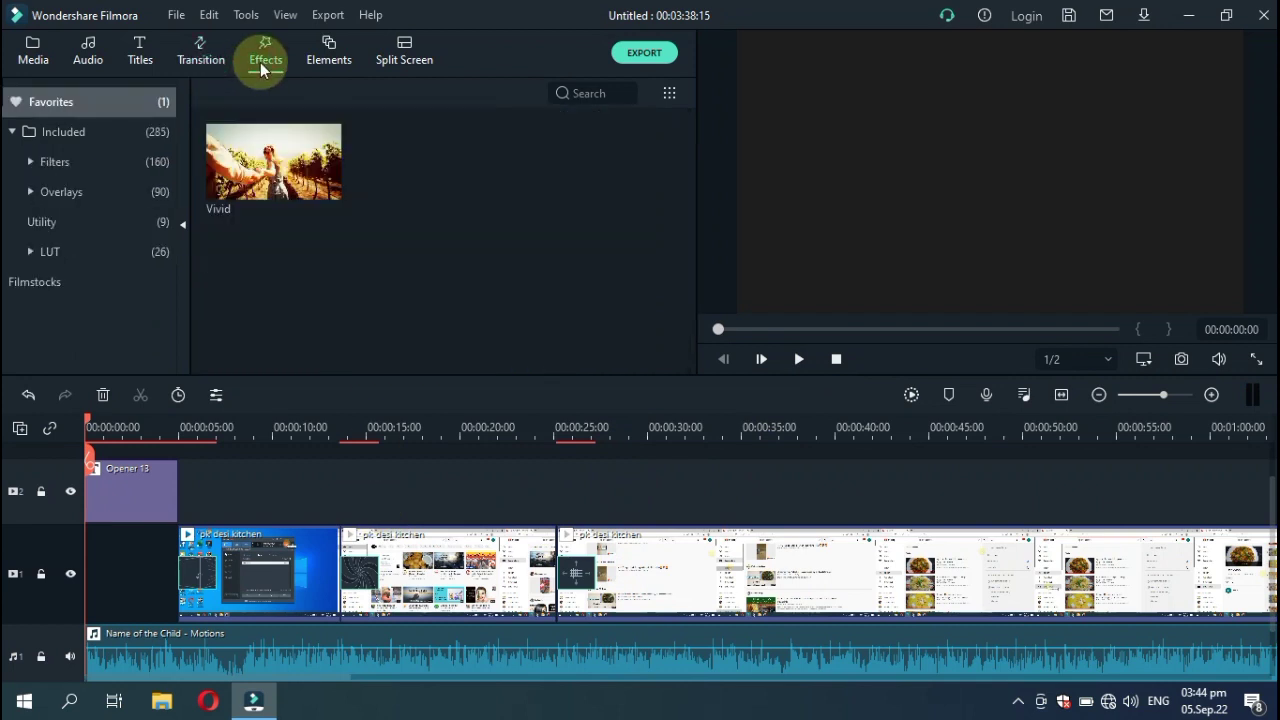
pyautogui.click(263, 192)
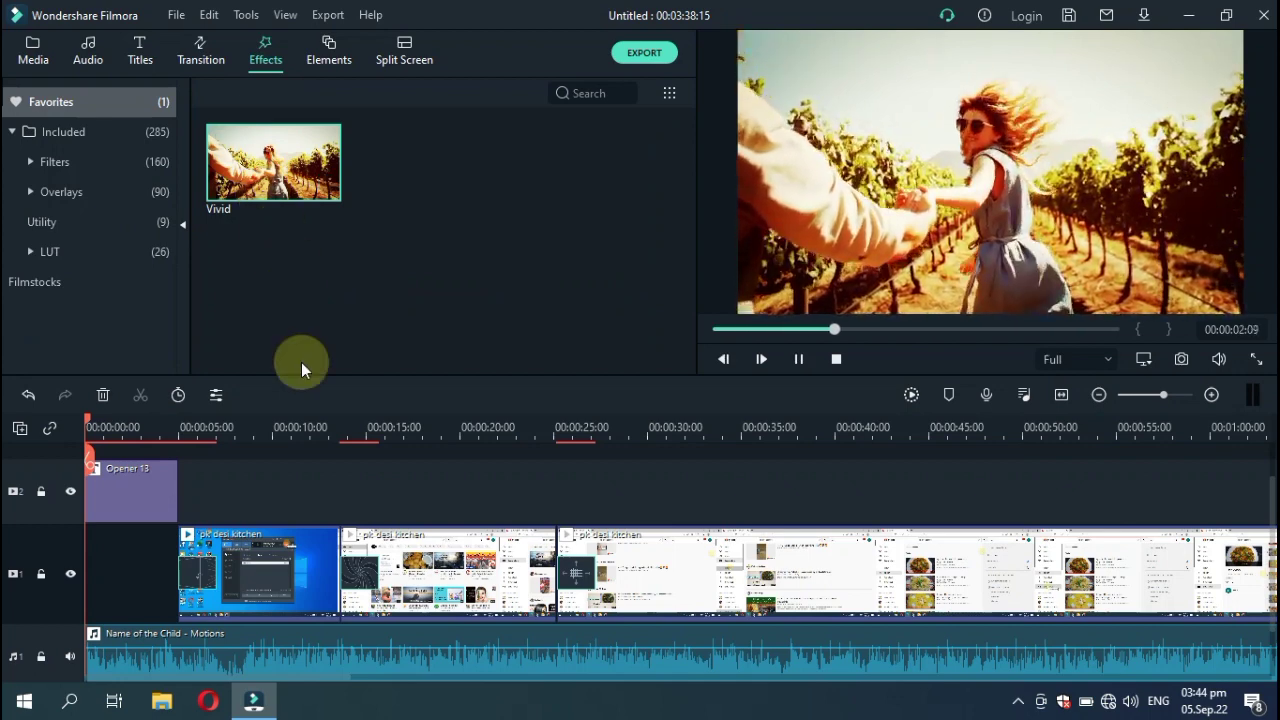
pyautogui.click(460, 556)
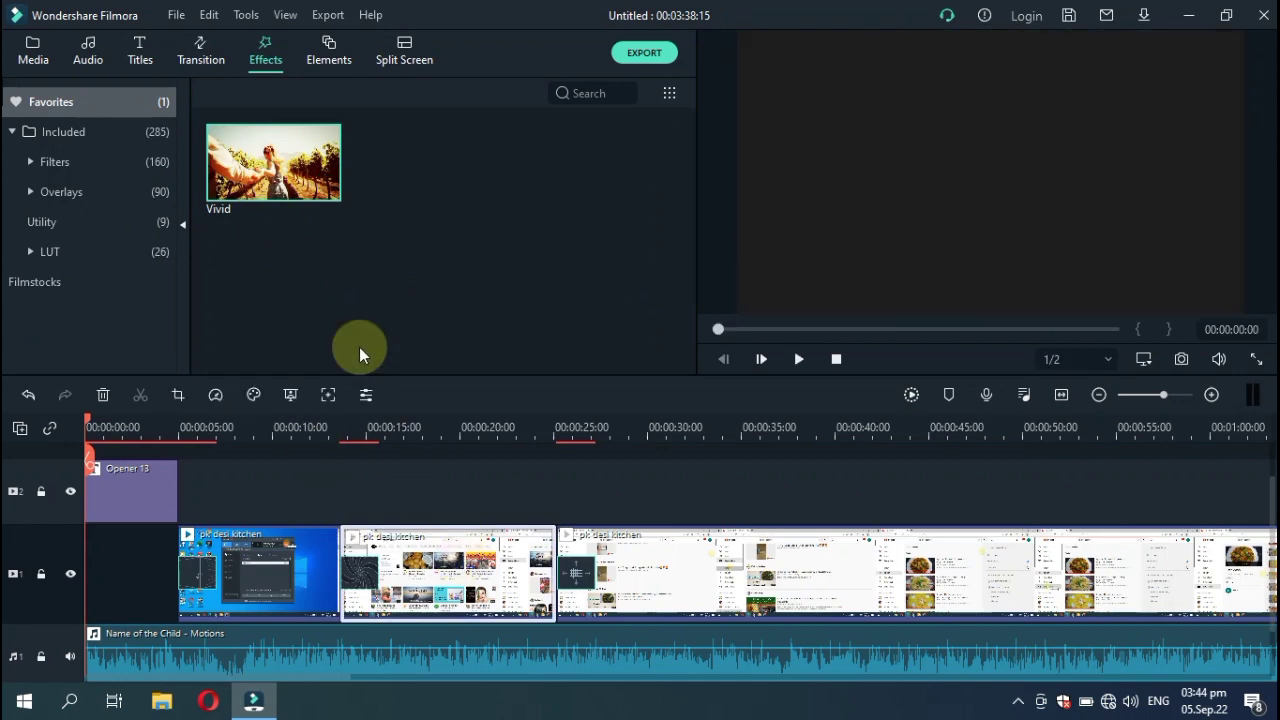
pyautogui.click(325, 188)
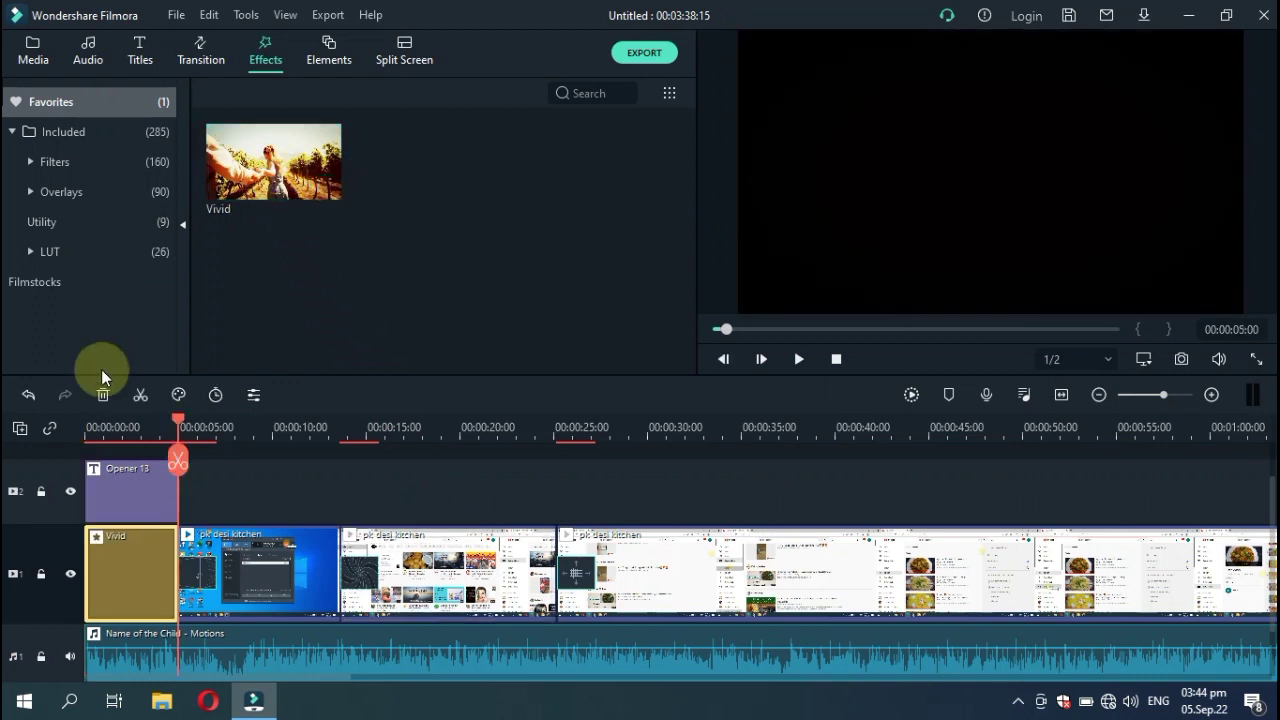
# - Play the timeline from its start through the Vivid effect and pause in the first video segment
pyautogui.click(87, 428)
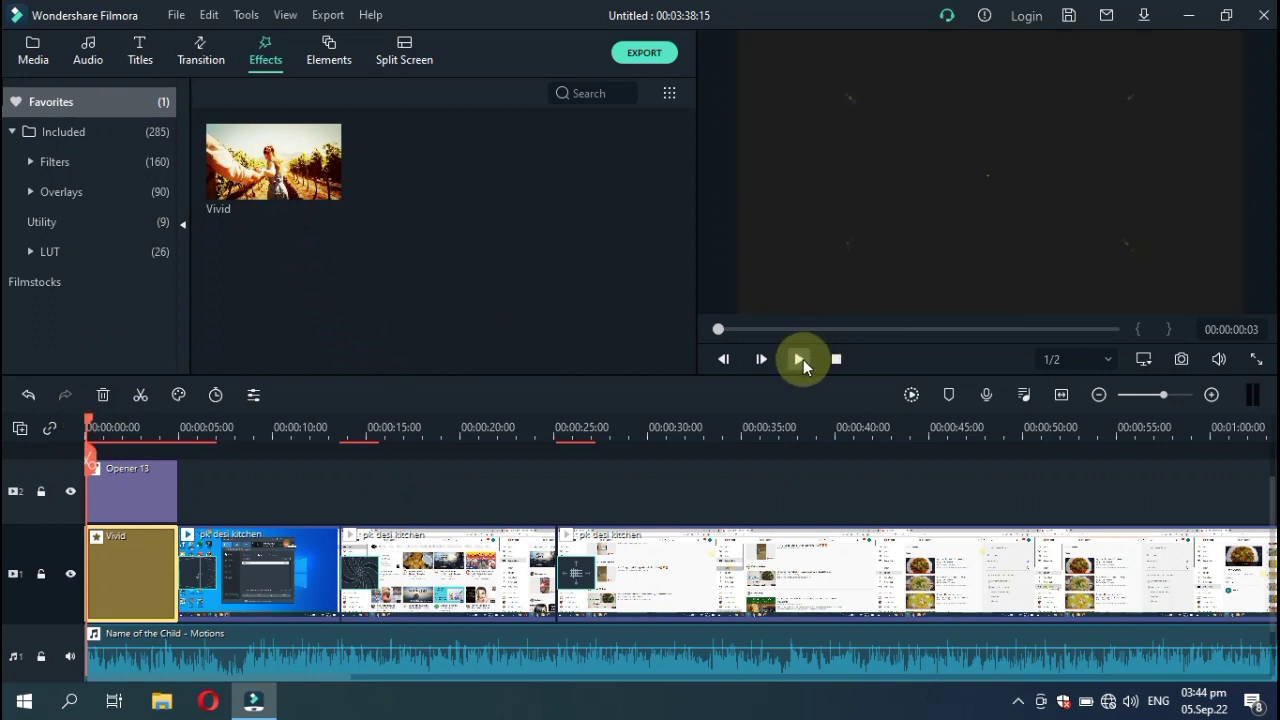
pyautogui.click(801, 359)
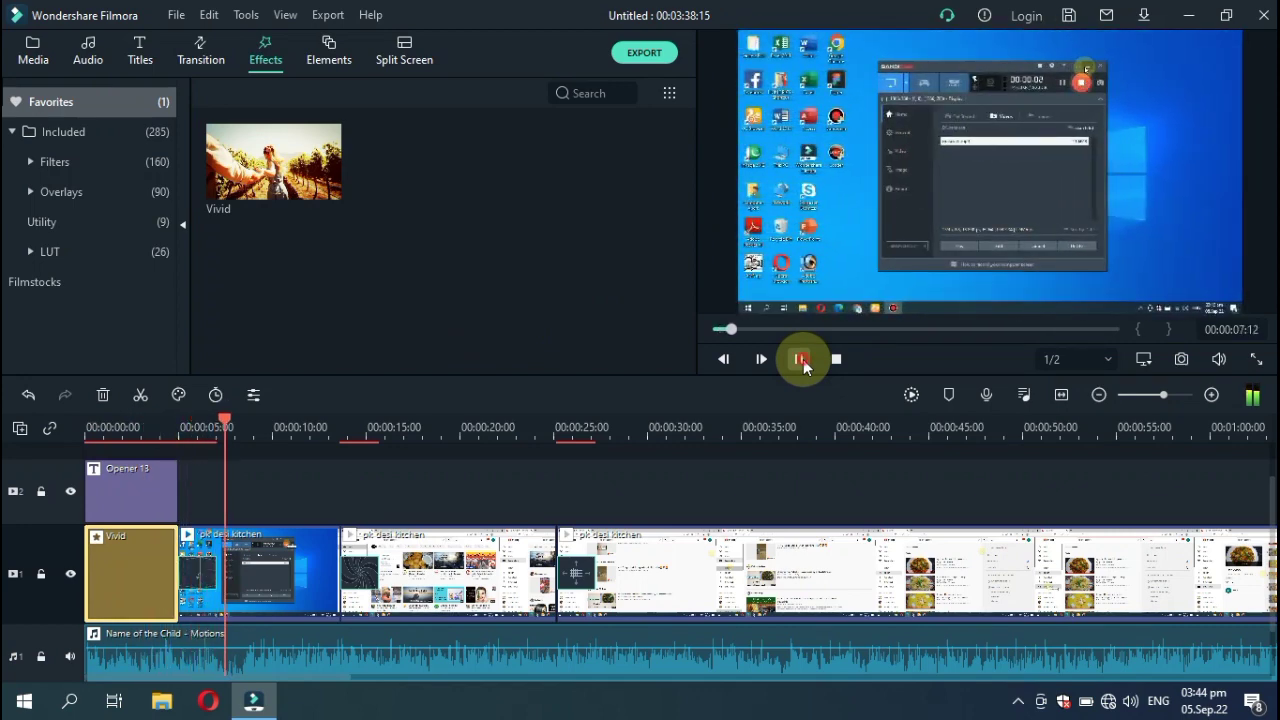
pyautogui.click(803, 359)
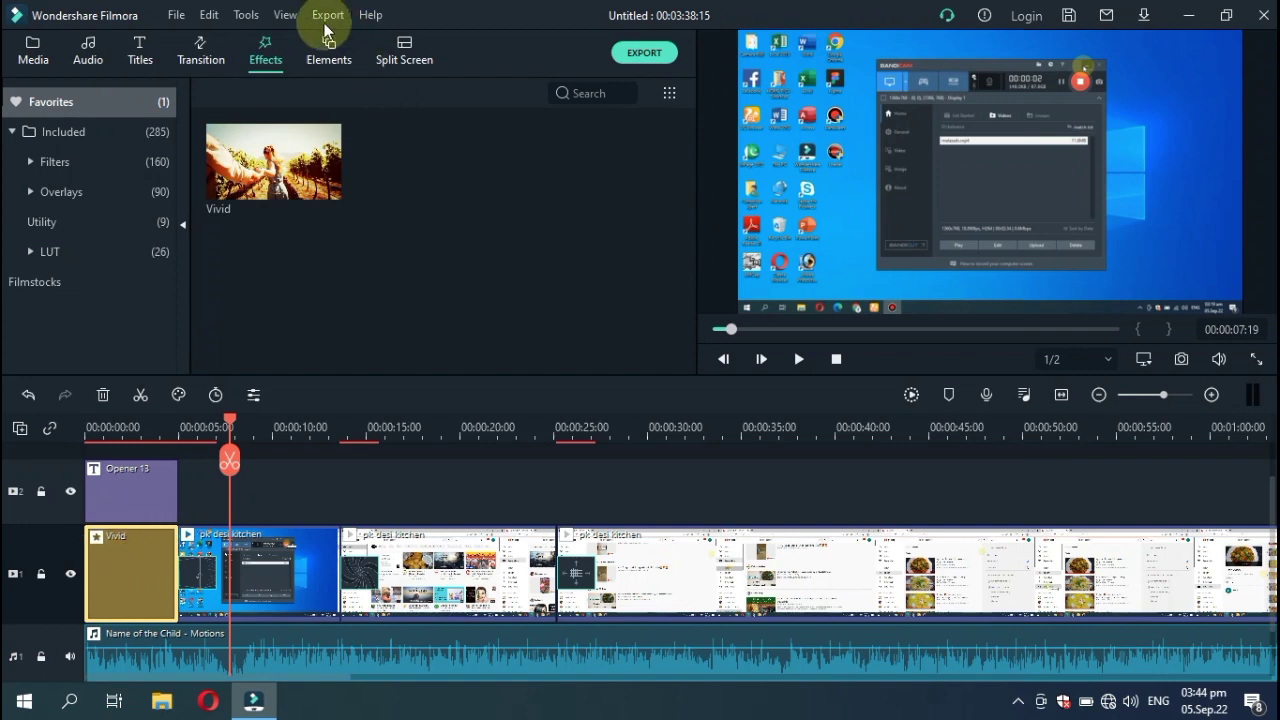
# - Move the Vivid effect to the second video track directly after the opener title, and play that part to check it
pyautogui.click(326, 55)
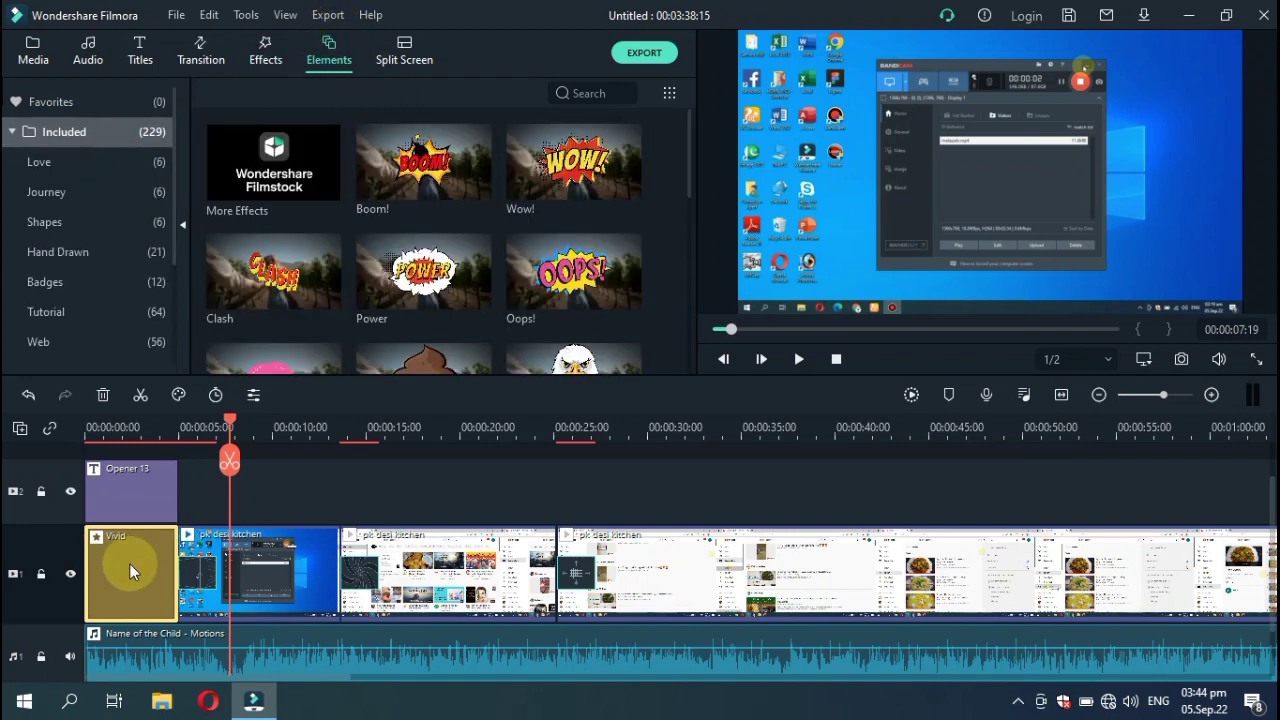
pyautogui.moveTo(129, 563); pyautogui.dragTo(238, 478)
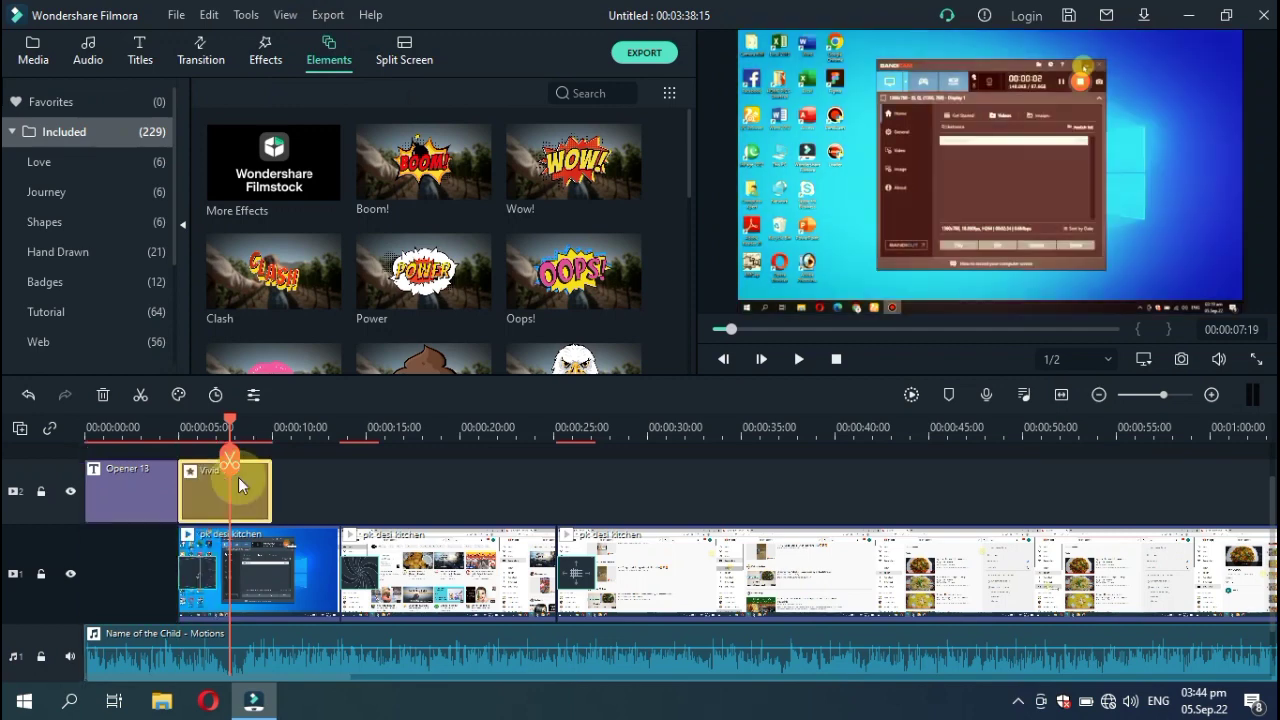
pyautogui.click(150, 437)
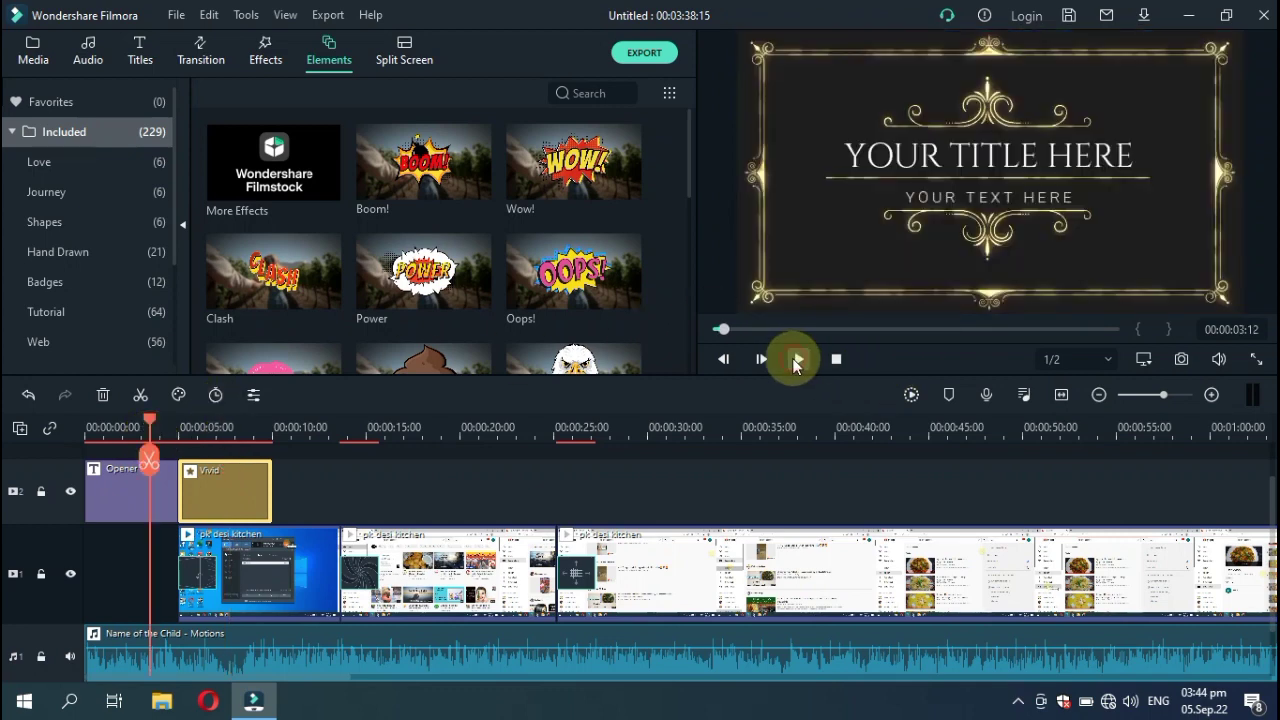
pyautogui.click(797, 360)
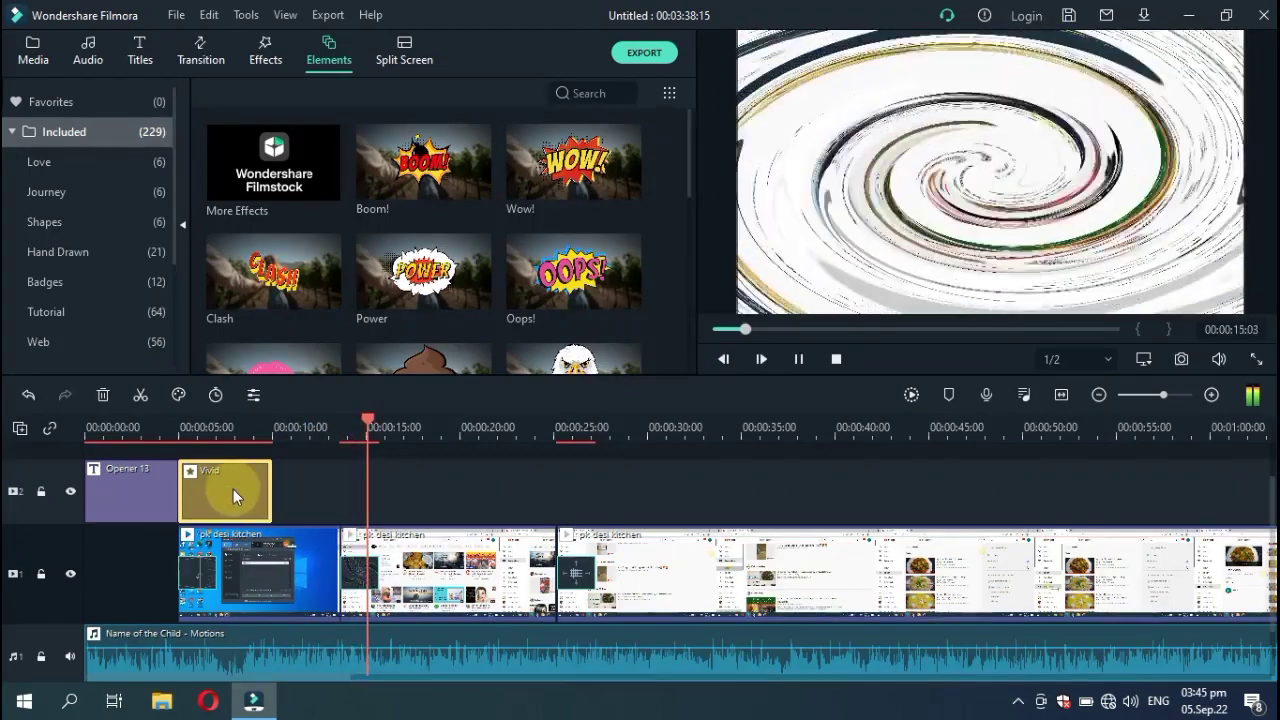
pyautogui.click(836, 358)
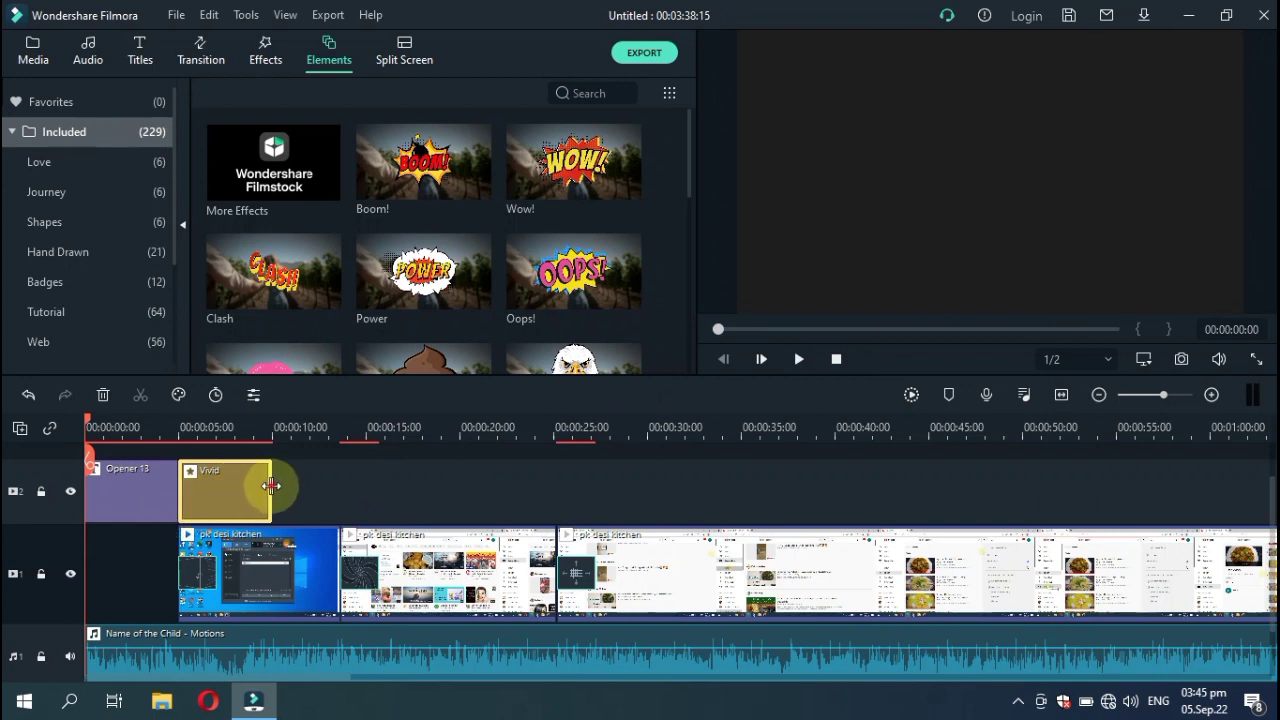
# - Extend the Vivid effect to the end of the first video segment and play the timeline from 00:00:04:18 to check it
pyautogui.moveTo(271, 486); pyautogui.dragTo(324, 511)
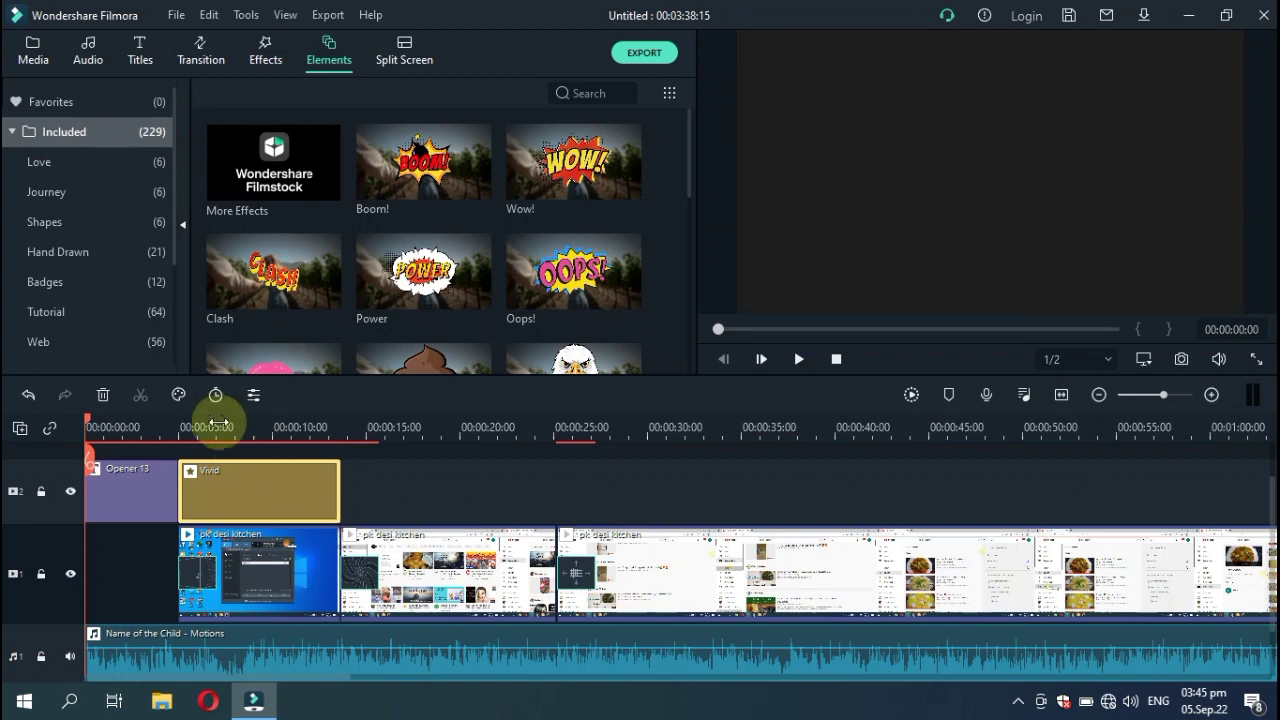
pyautogui.click(173, 429)
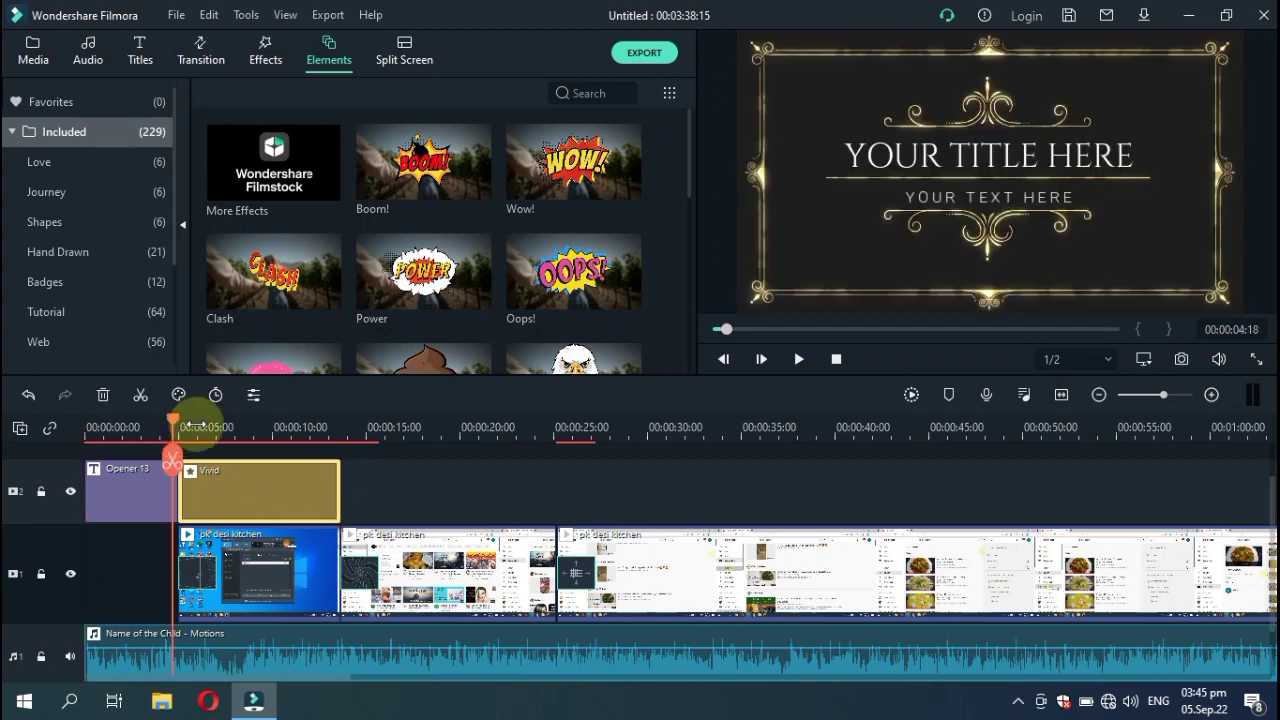
pyautogui.click(797, 360)
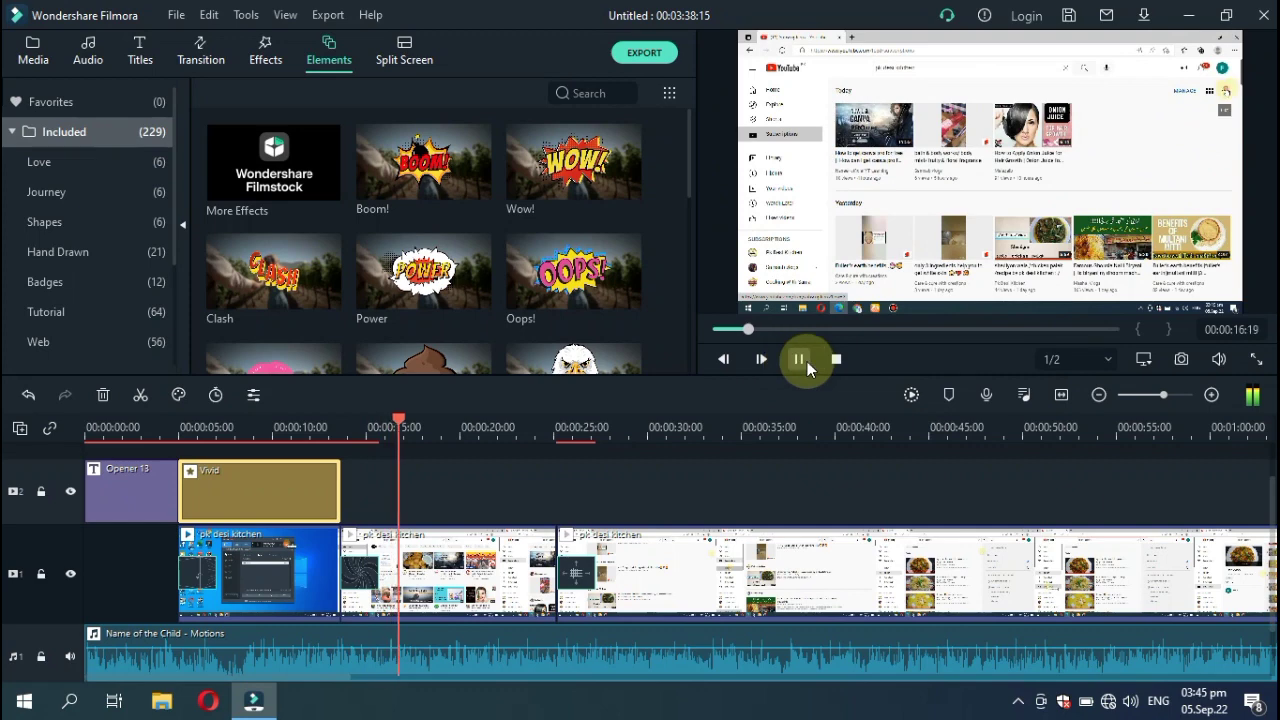
pyautogui.click(829, 366)
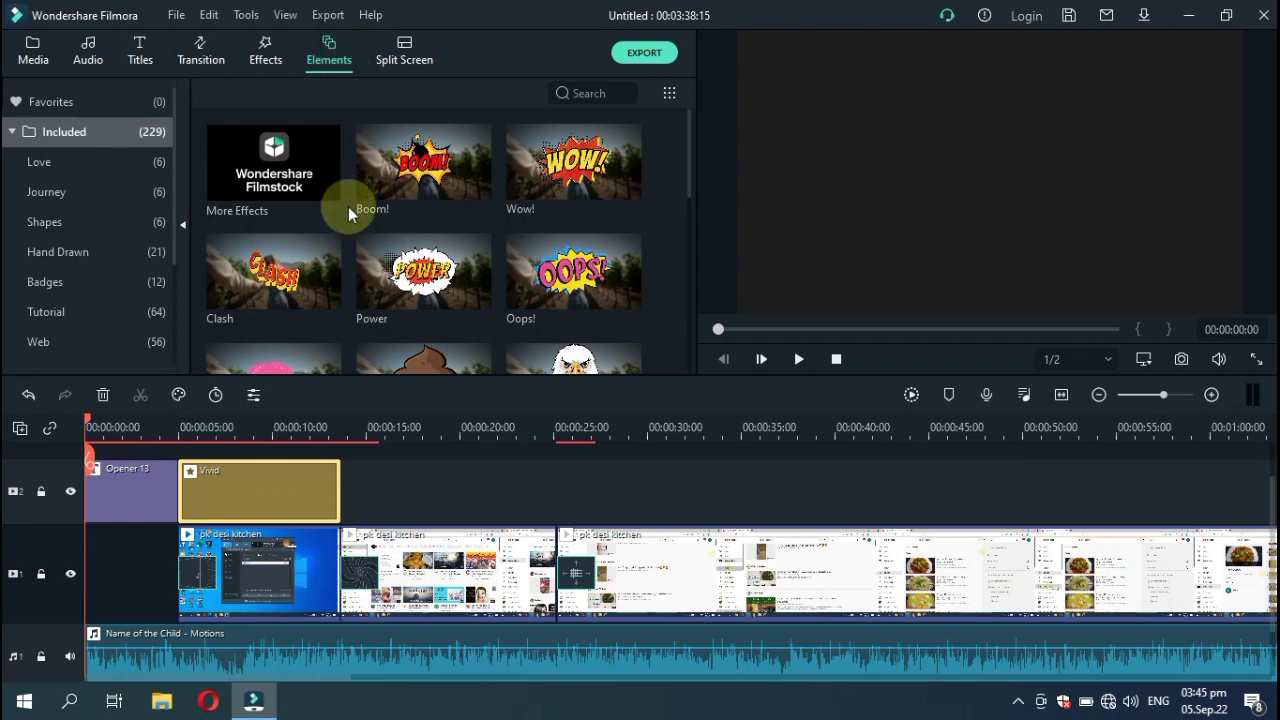
# - Preview the Boom! and Wow! elements, and place Wow! on the second video track directly after the Vivid effect
pyautogui.click(437, 130)
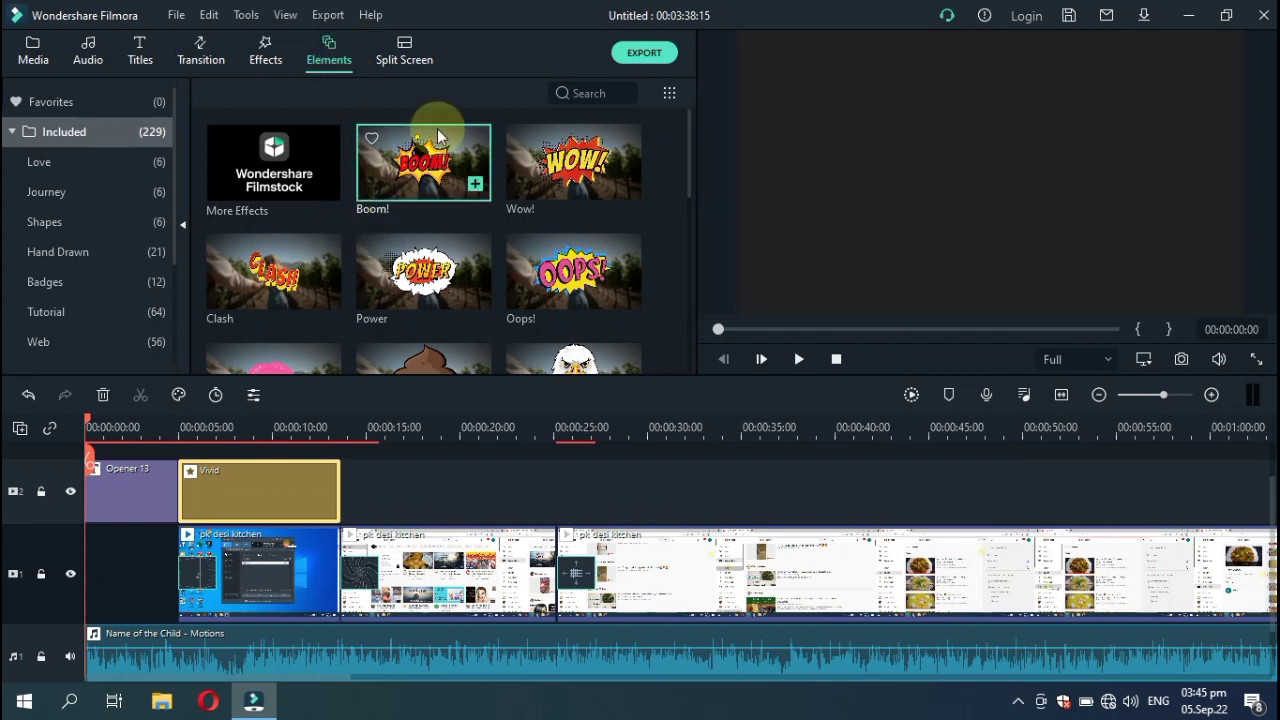
pyautogui.doubleClick(432, 172)
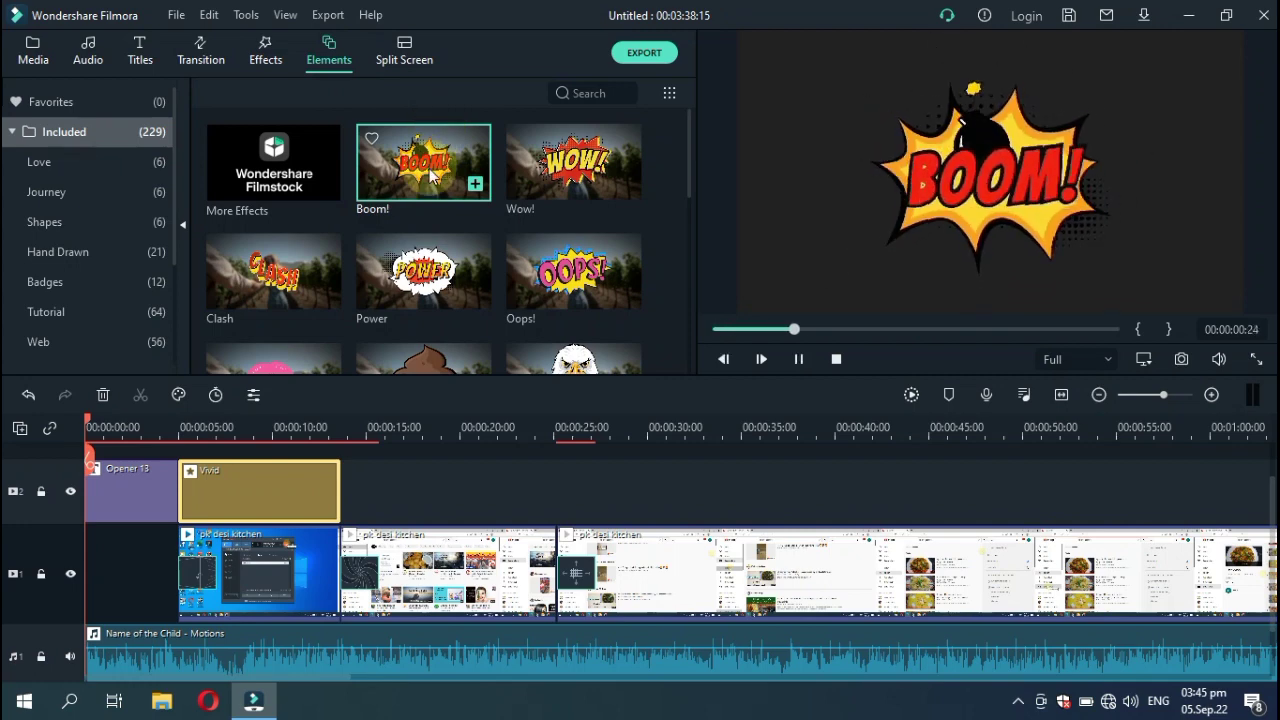
pyautogui.doubleClick(575, 172)
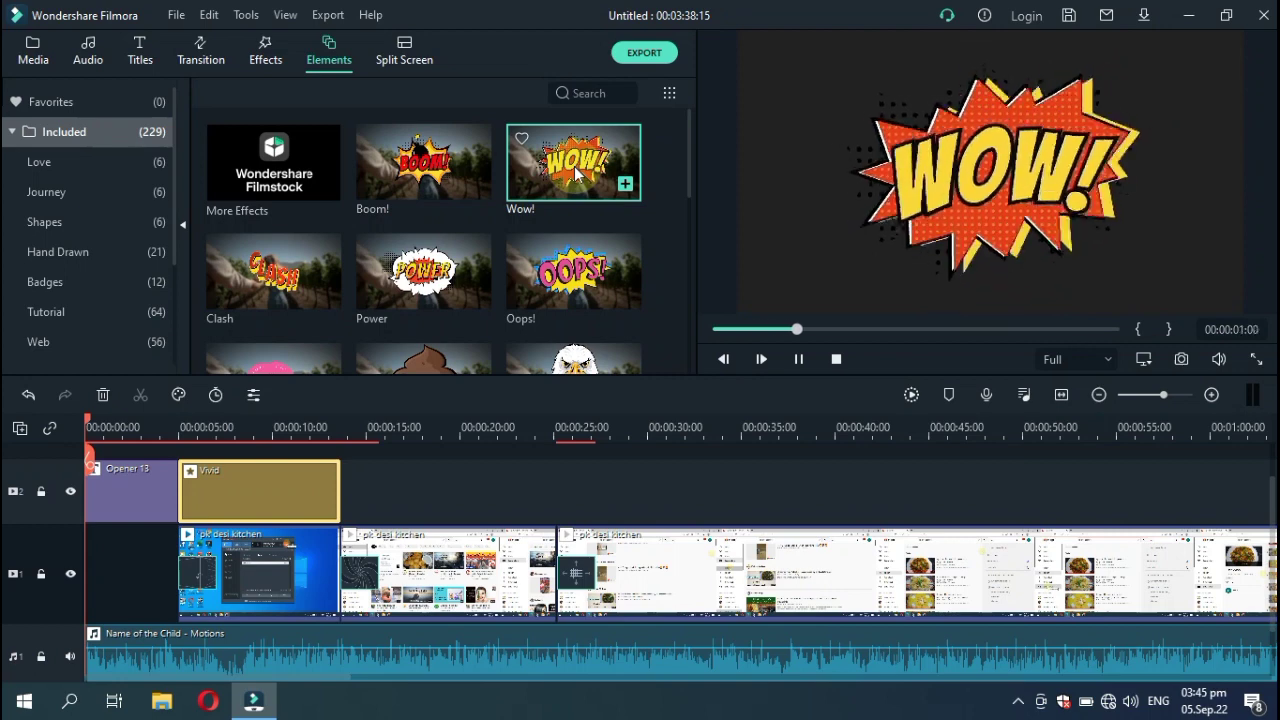
pyautogui.click(623, 185)
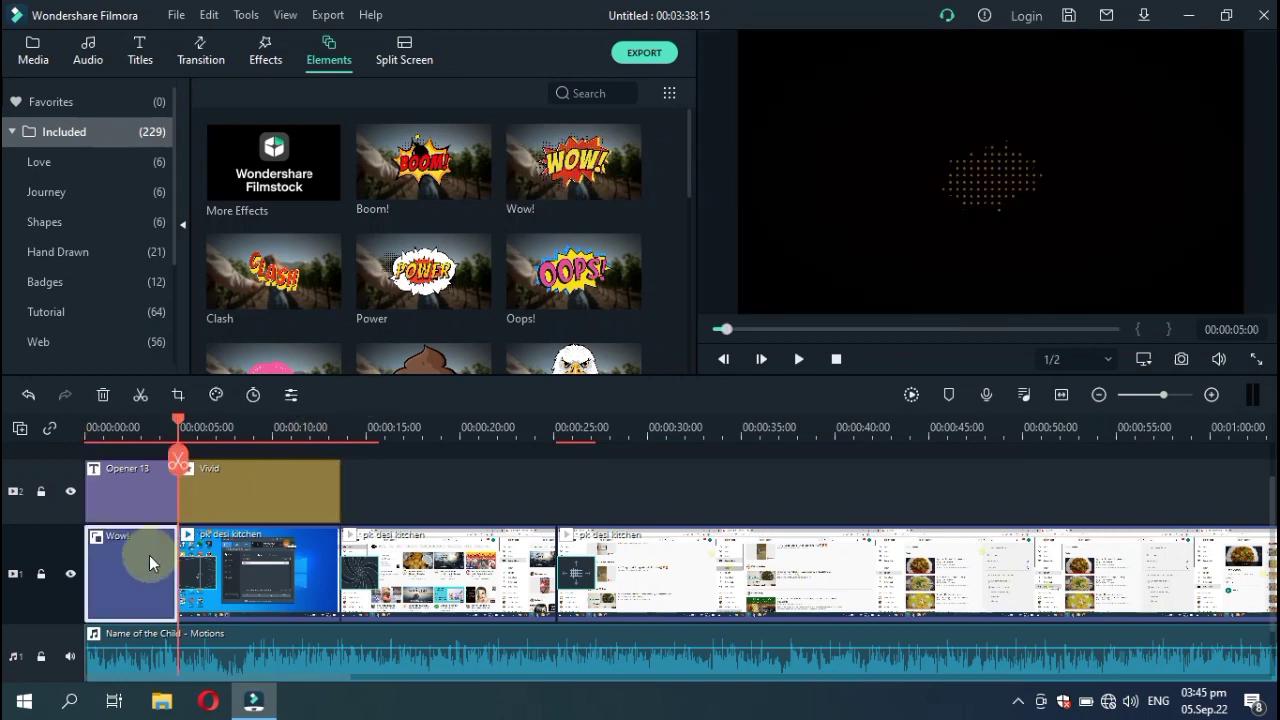
pyautogui.moveTo(149, 555); pyautogui.dragTo(402, 492)
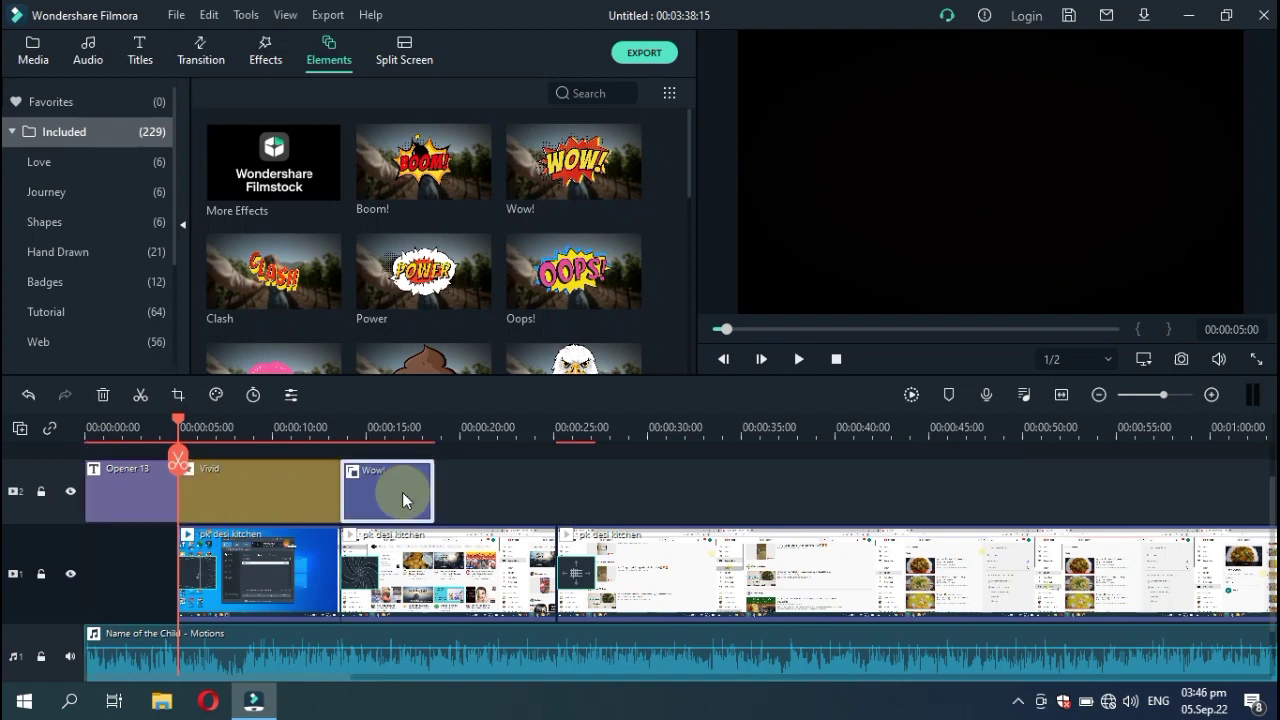
# - Look through the video, color and preset animation settings of the Wow! element, and close them
pyautogui.doubleClick(402, 492)
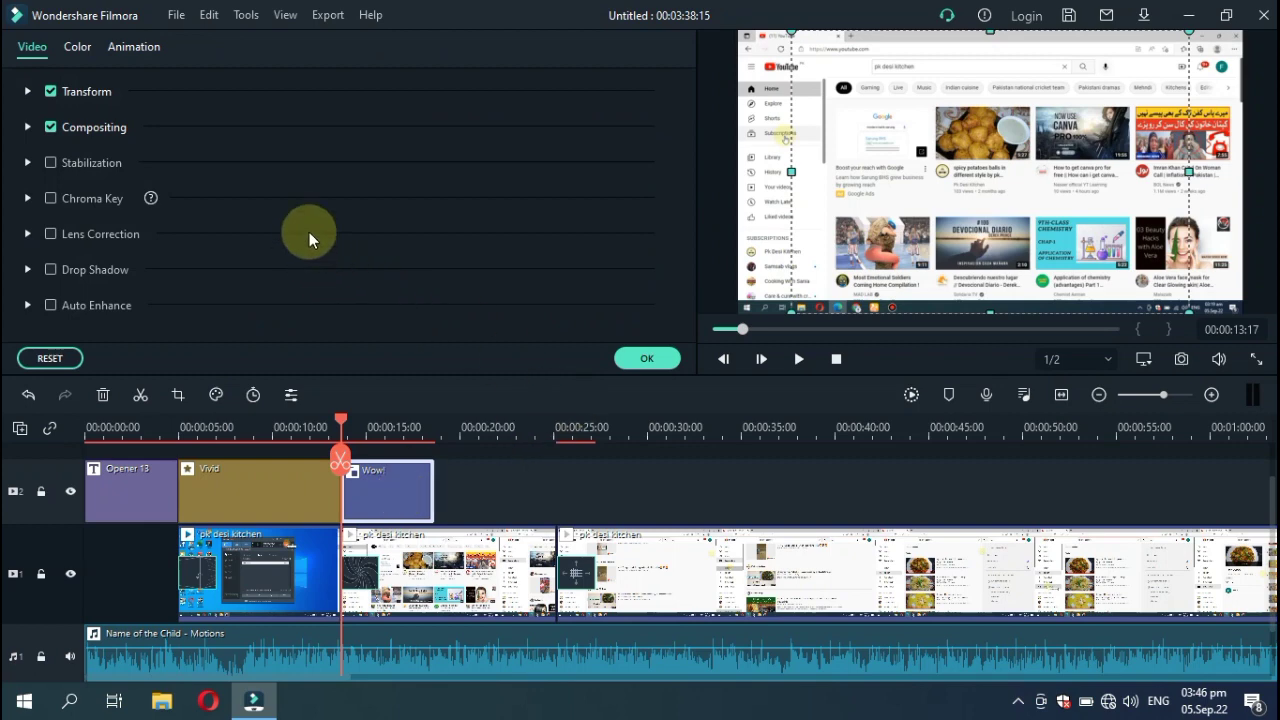
pyautogui.click(76, 50)
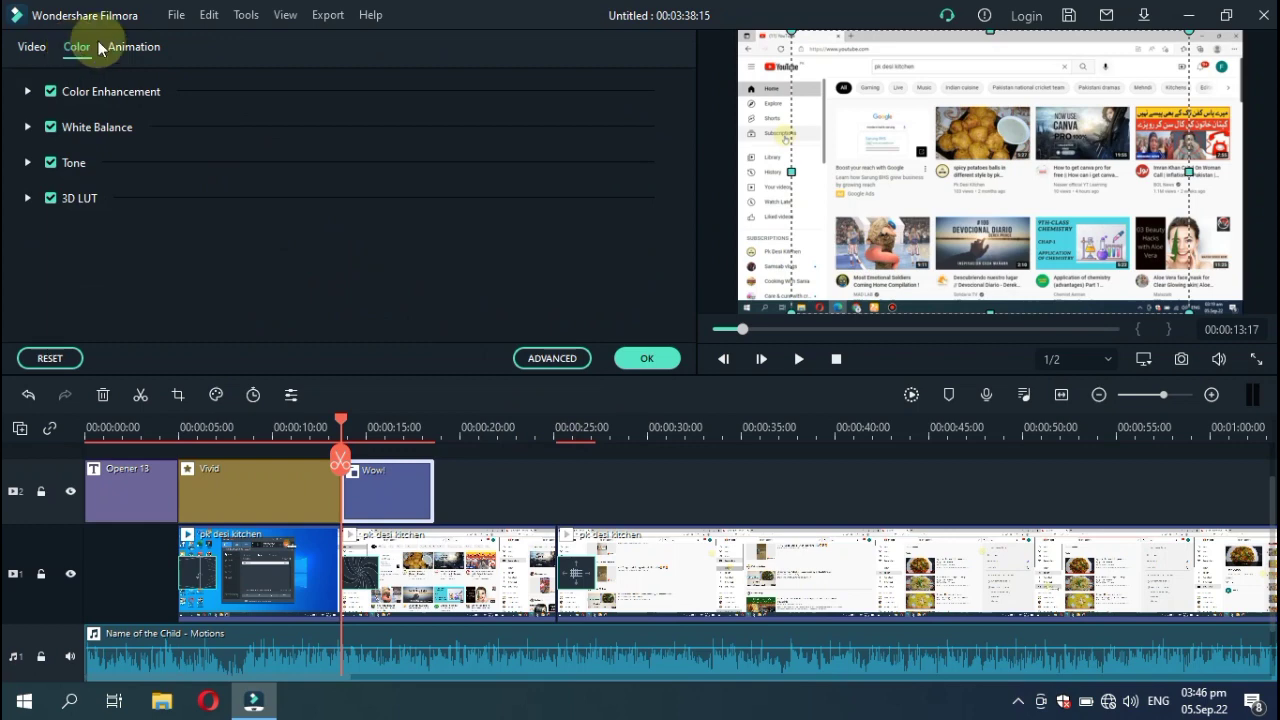
pyautogui.click(115, 46)
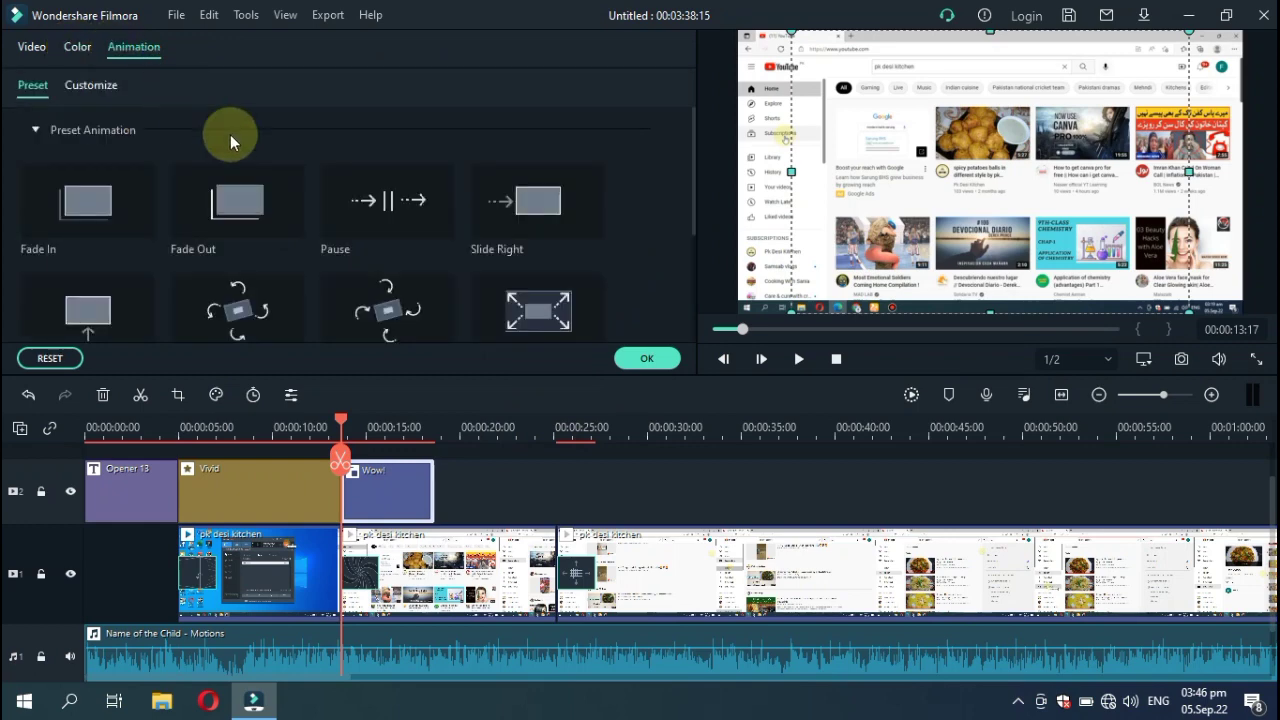
pyautogui.click(650, 360)
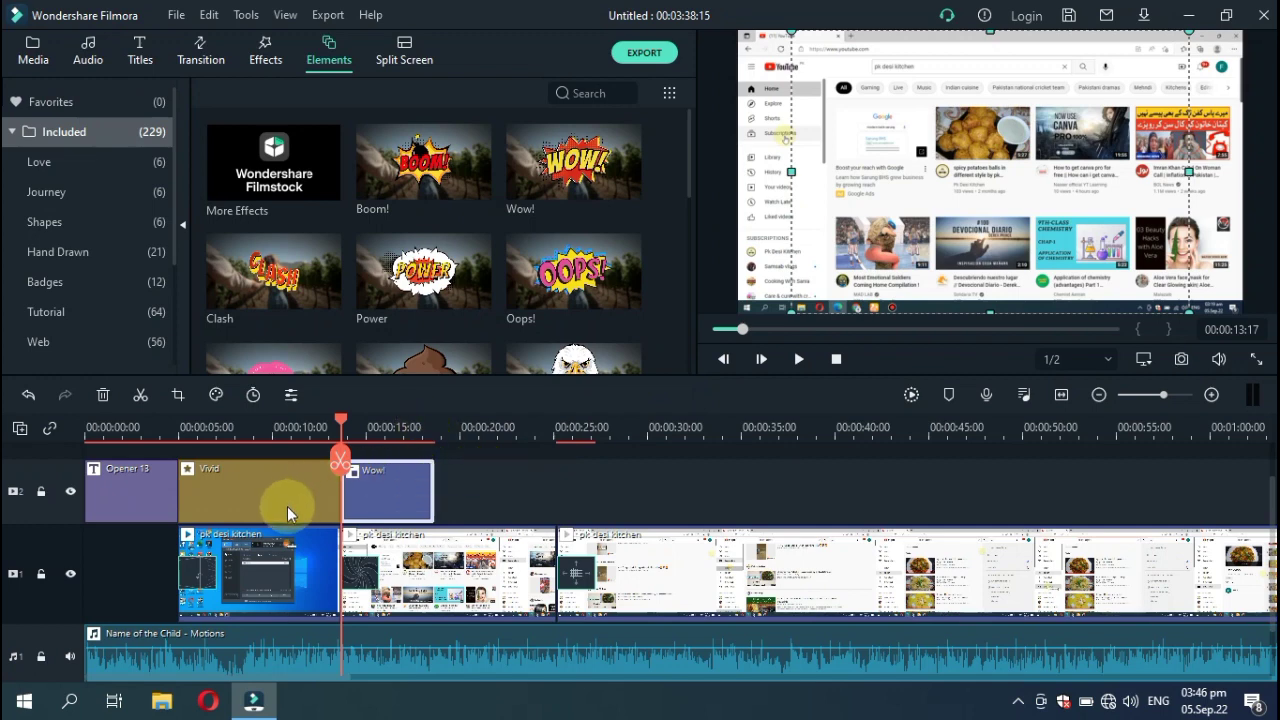
# - Play the timeline from 00:00:11:02 to past the end of the Wow! element to check it
pyautogui.click(279, 563)
pyautogui.moveTo(134, 484); pyautogui.dragTo(131, 482)
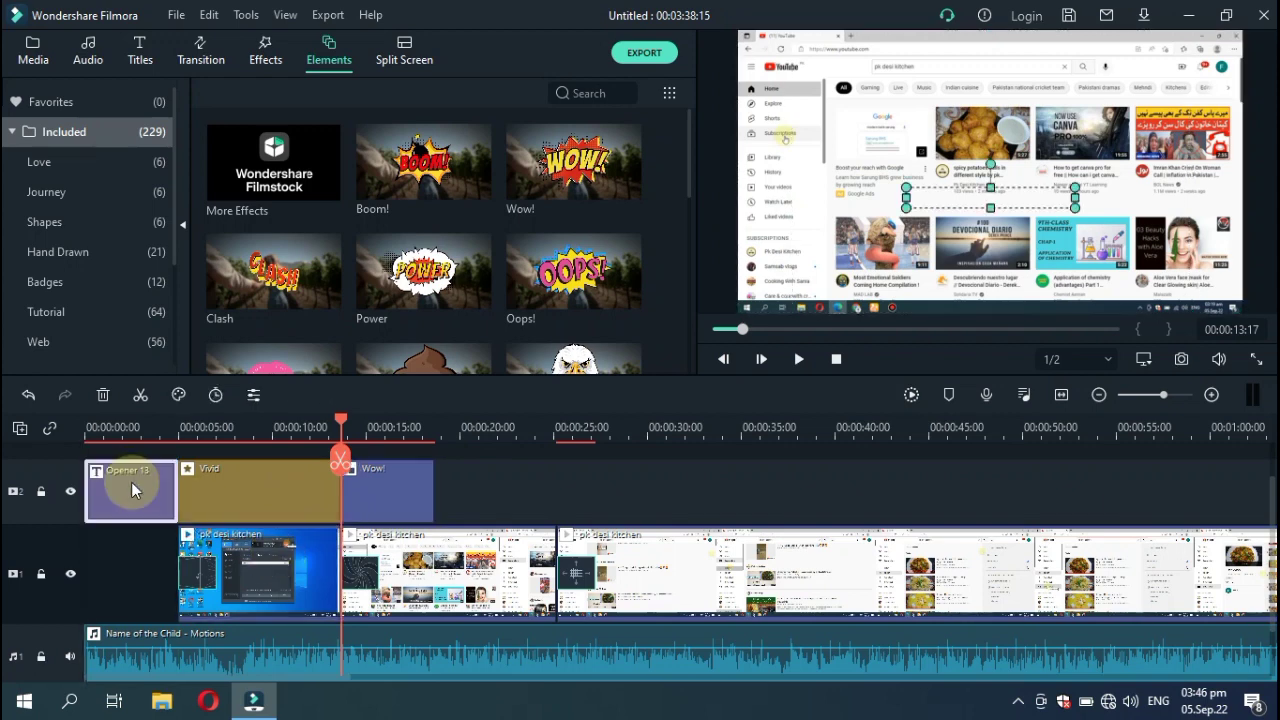
pyautogui.click(107, 428)
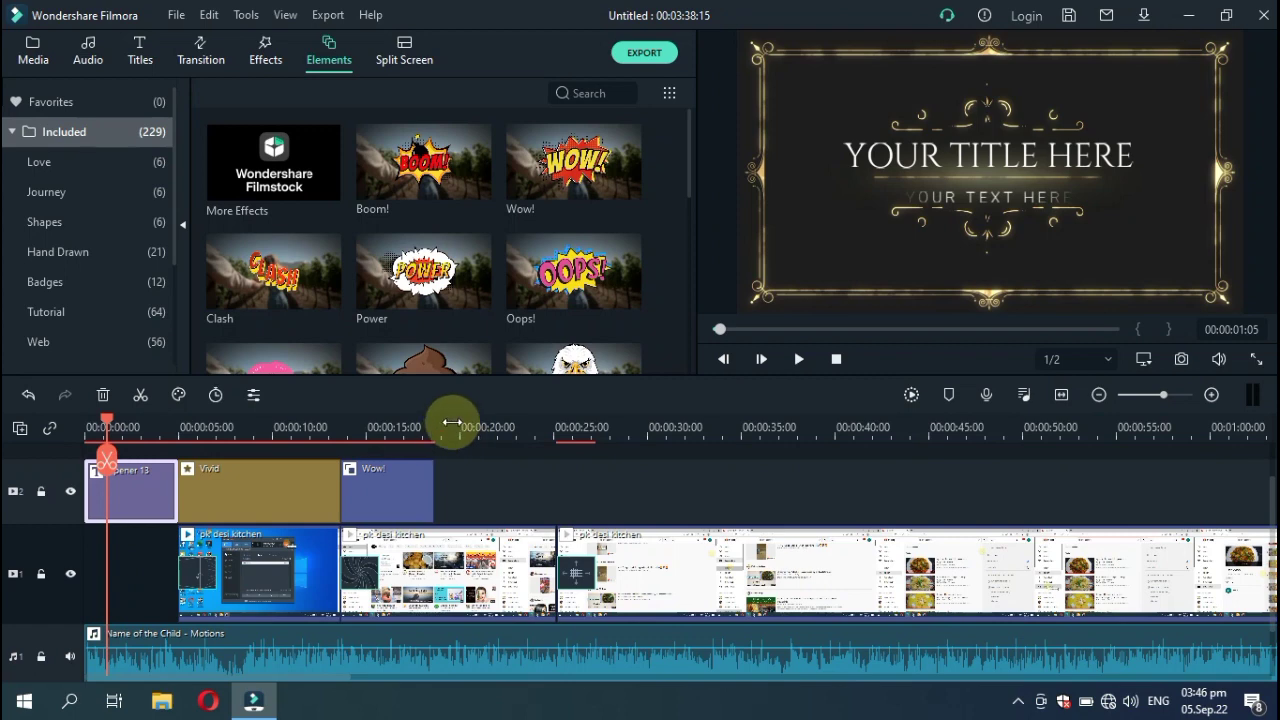
pyautogui.click(291, 427)
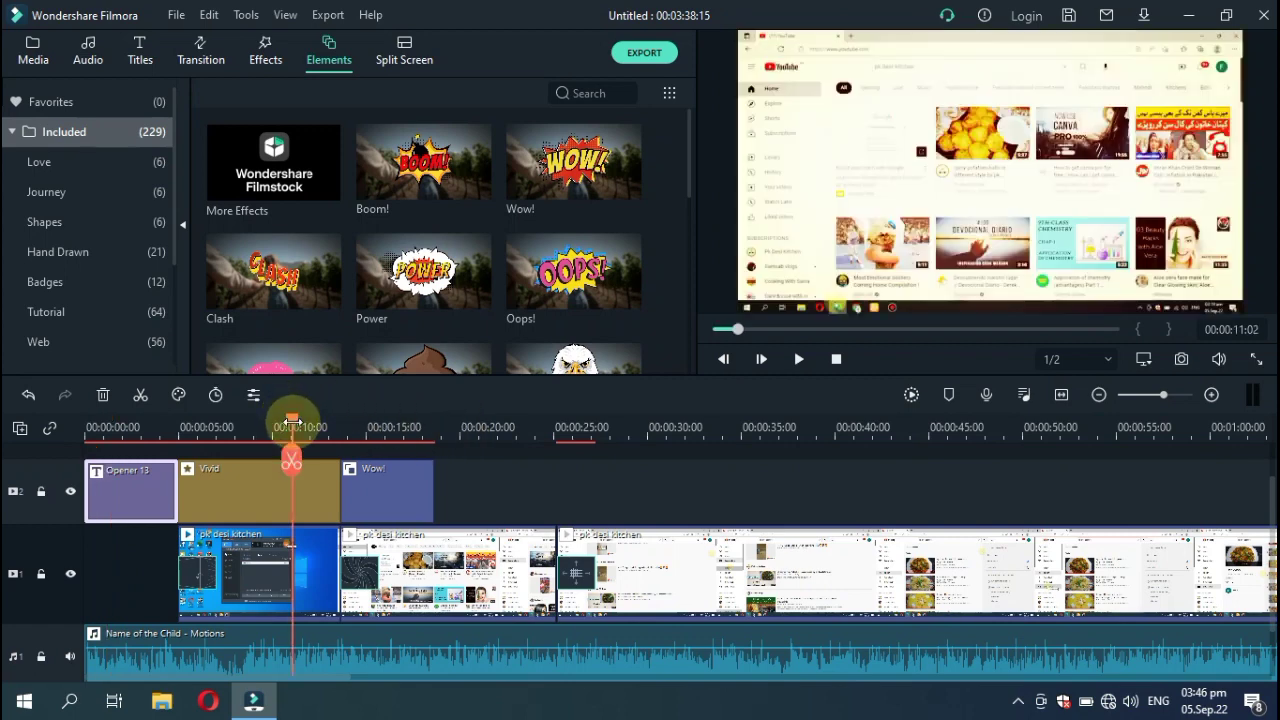
pyautogui.click(806, 364)
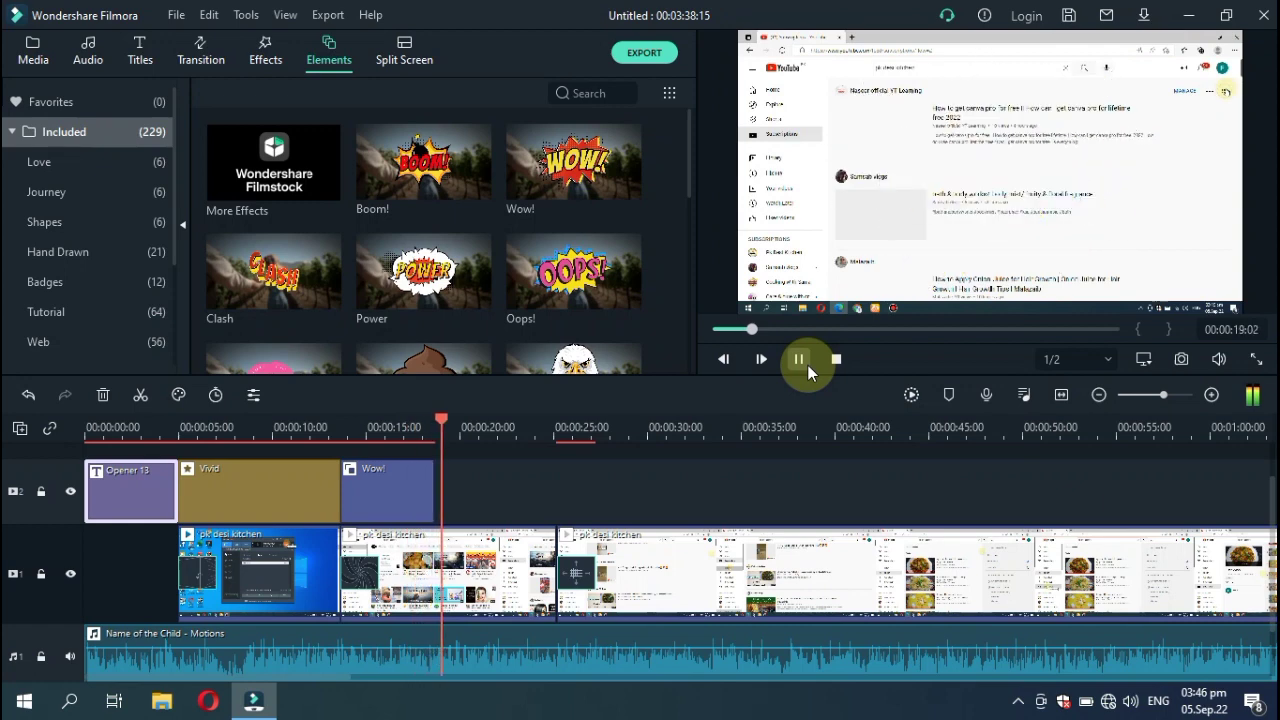
pyautogui.click(805, 362)
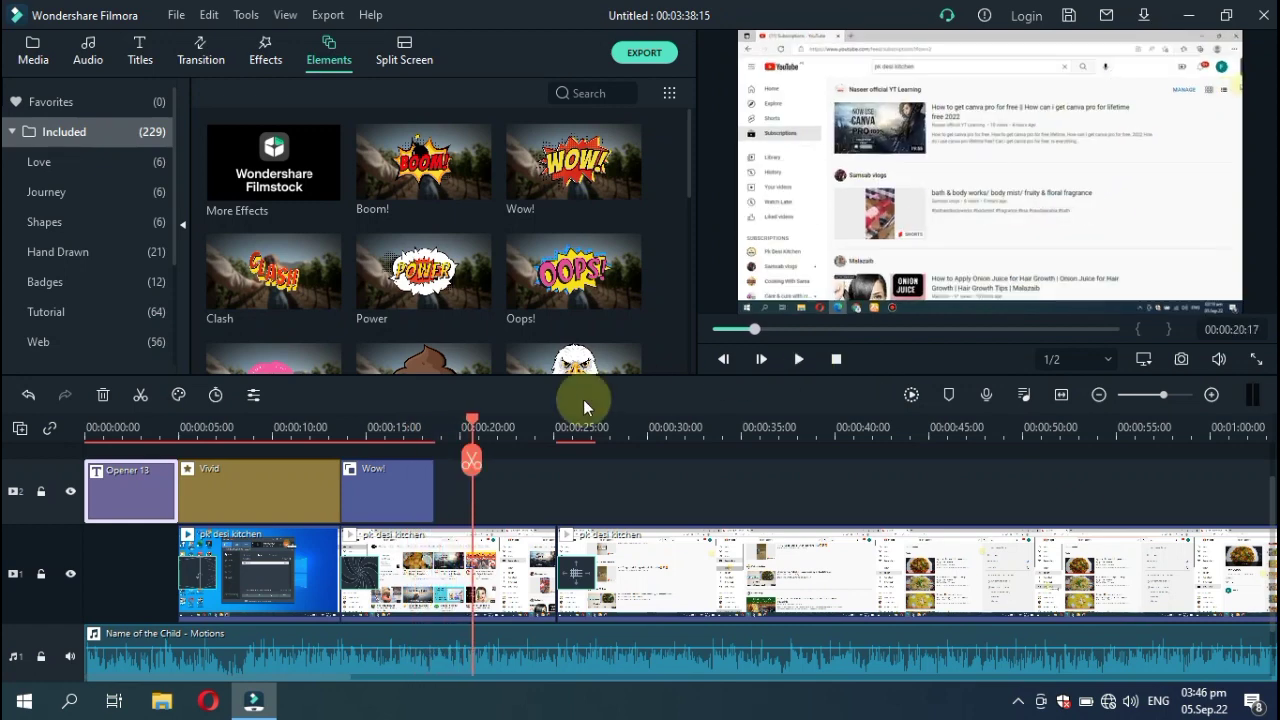
# - Shorten the Wow! element to about 3 seconds and add a custom animation keyframe at its start with the scale at 89.17%
pyautogui.click(408, 482)
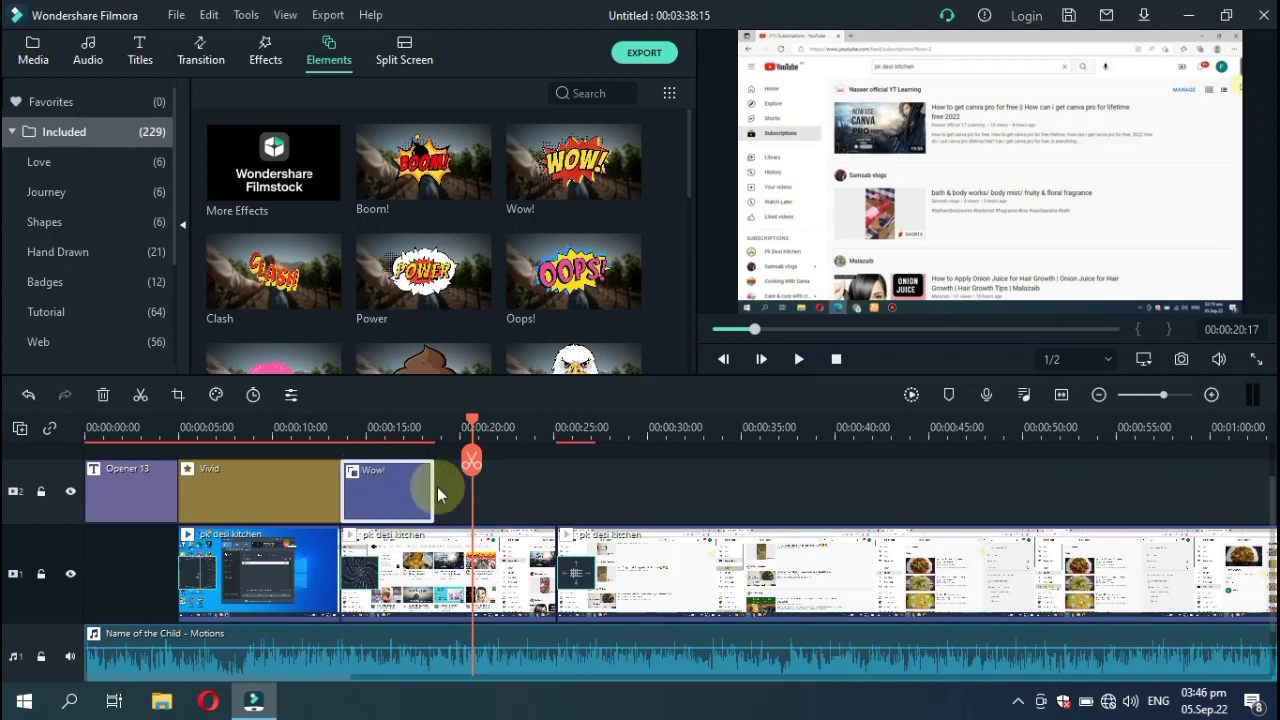
pyautogui.moveTo(435, 488); pyautogui.dragTo(398, 500)
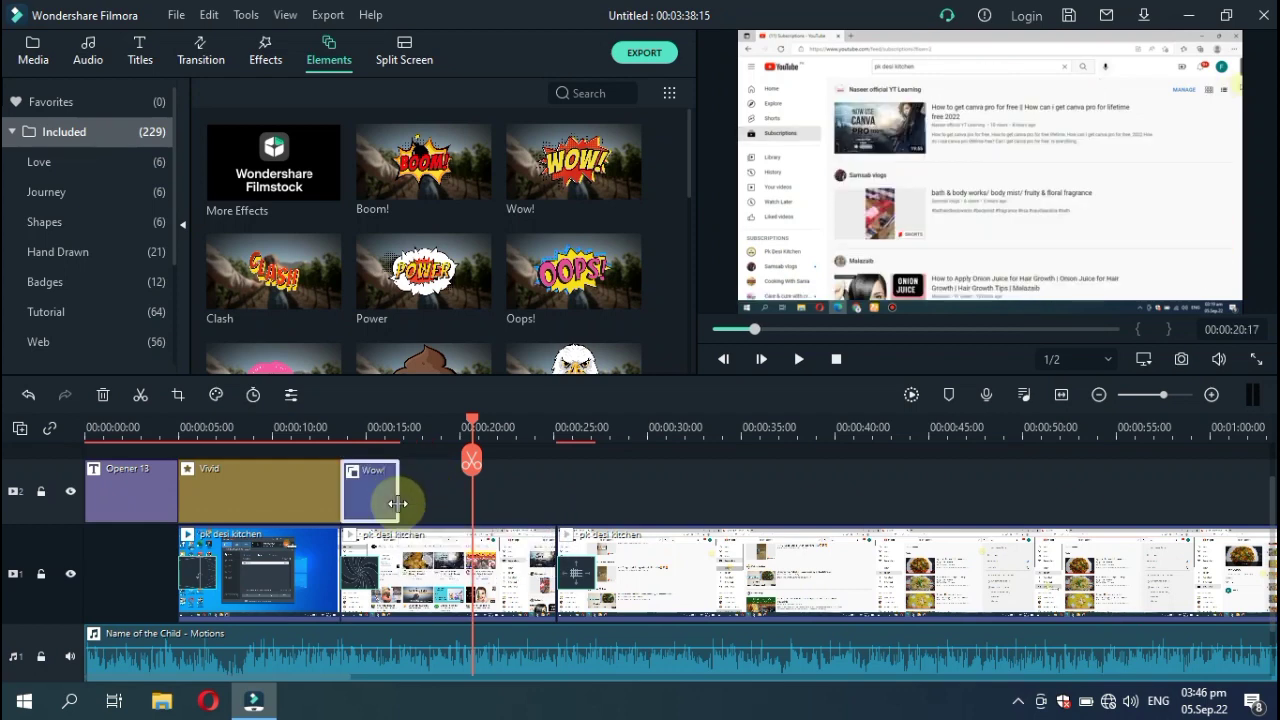
pyautogui.doubleClick(370, 494)
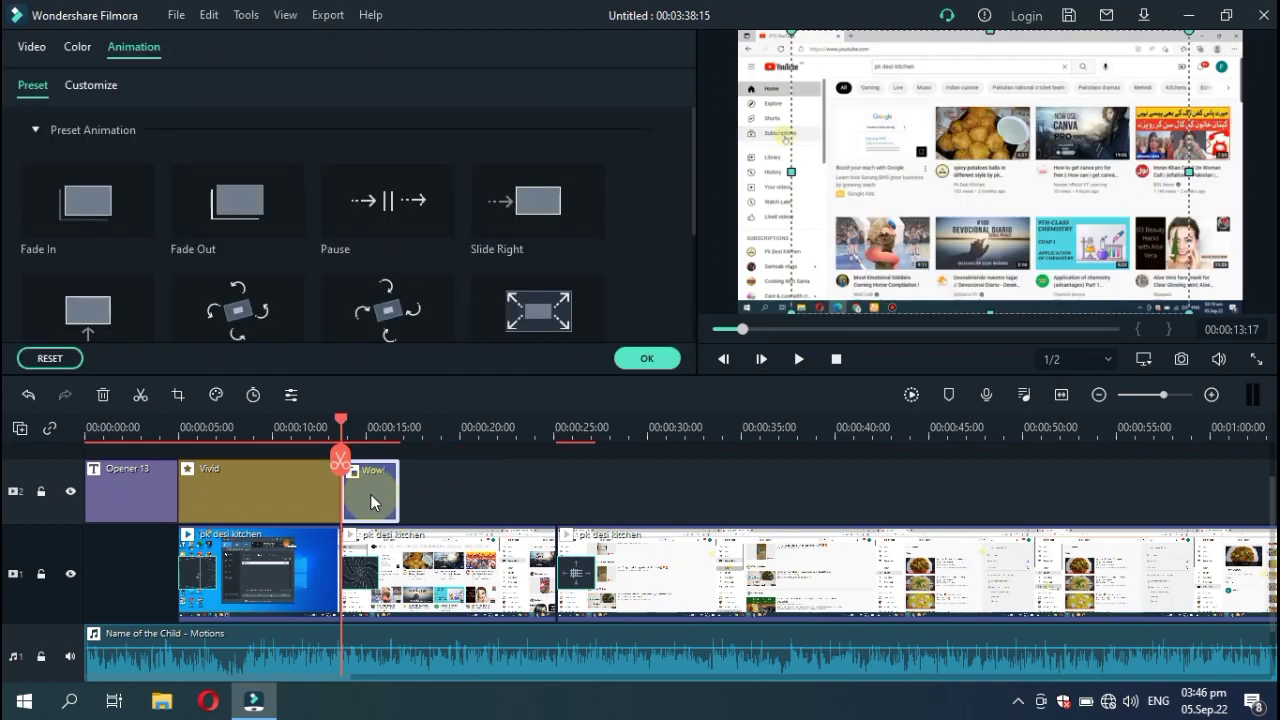
pyautogui.click(196, 198)
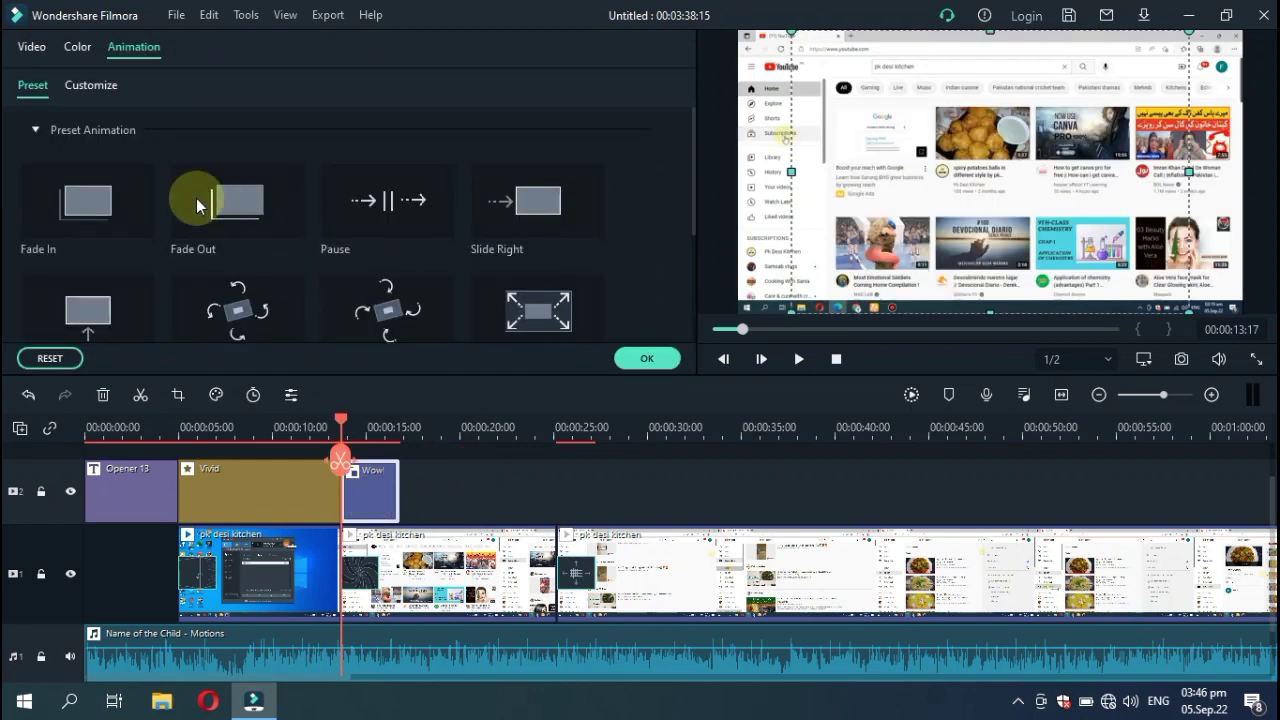
pyautogui.click(96, 87)
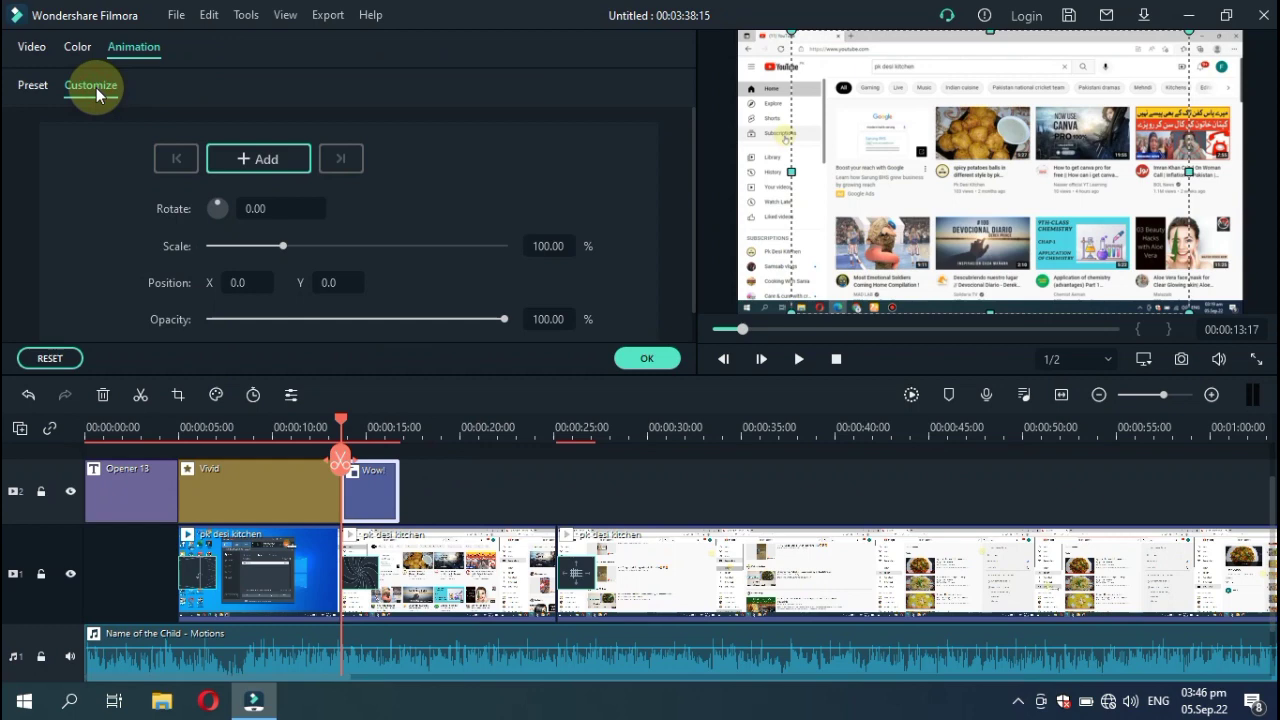
pyautogui.click(286, 247)
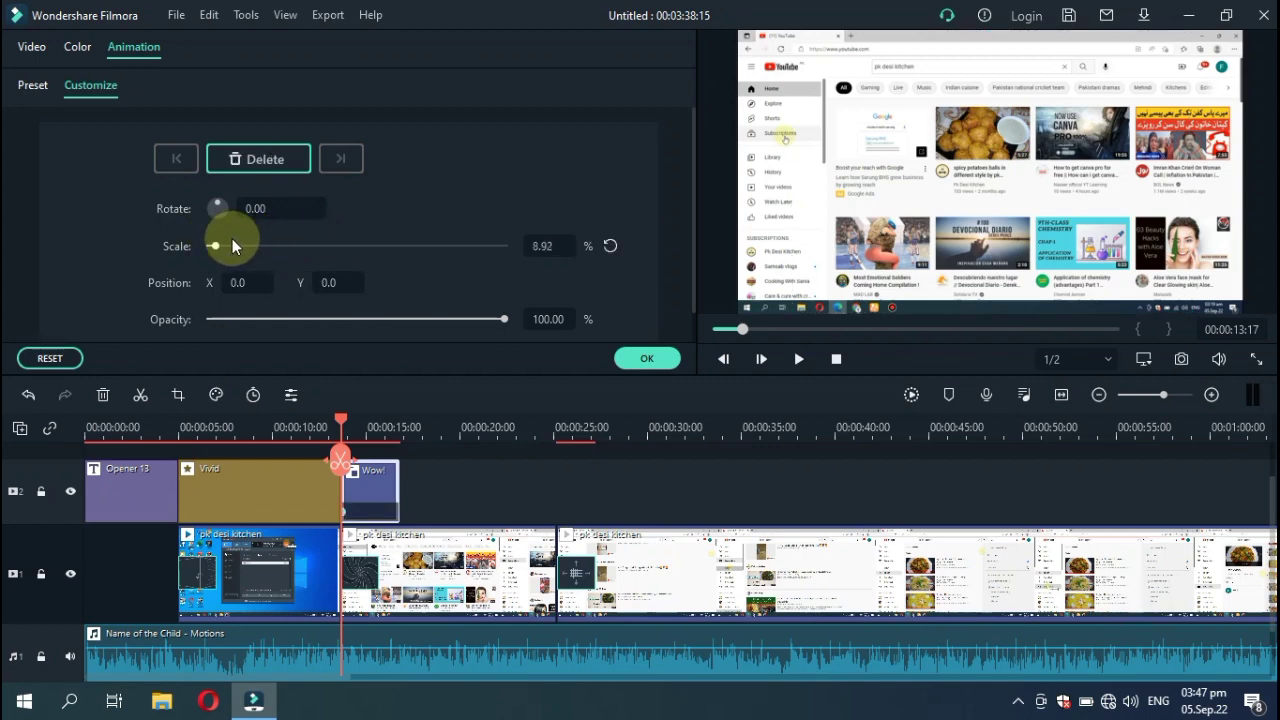
pyautogui.moveTo(232, 245); pyautogui.dragTo(255, 245)
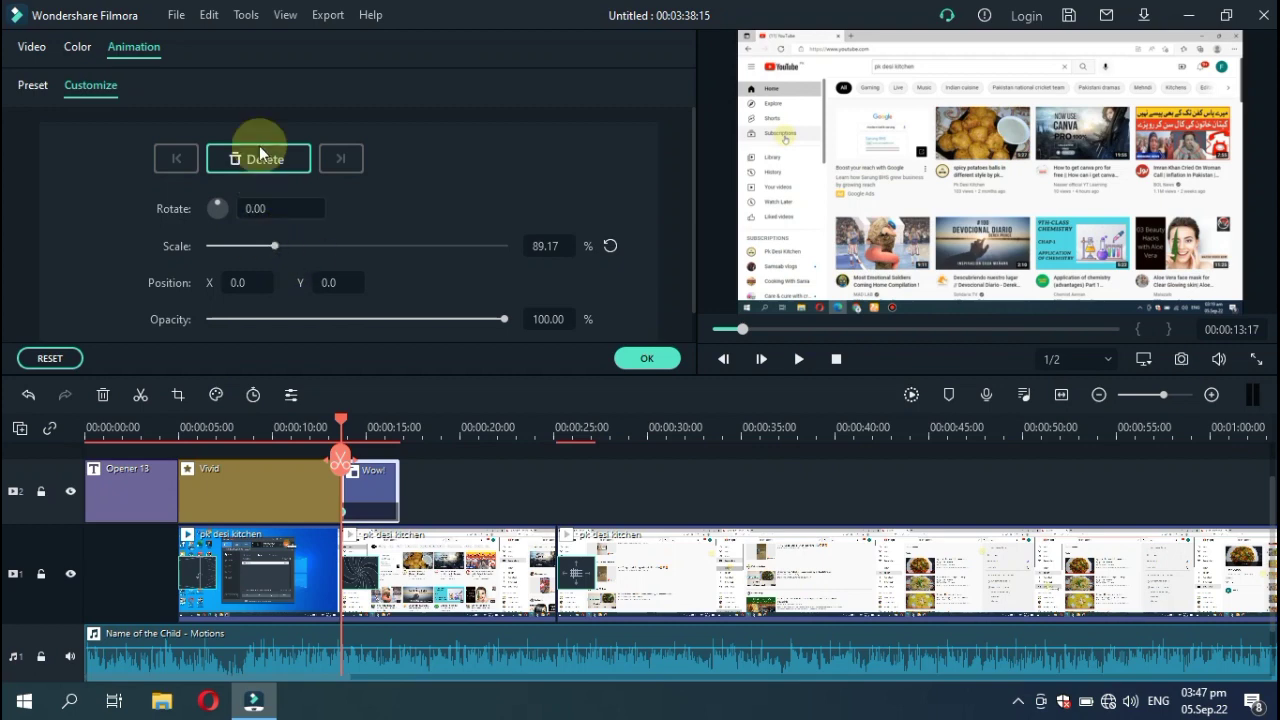
pyautogui.click(32, 87)
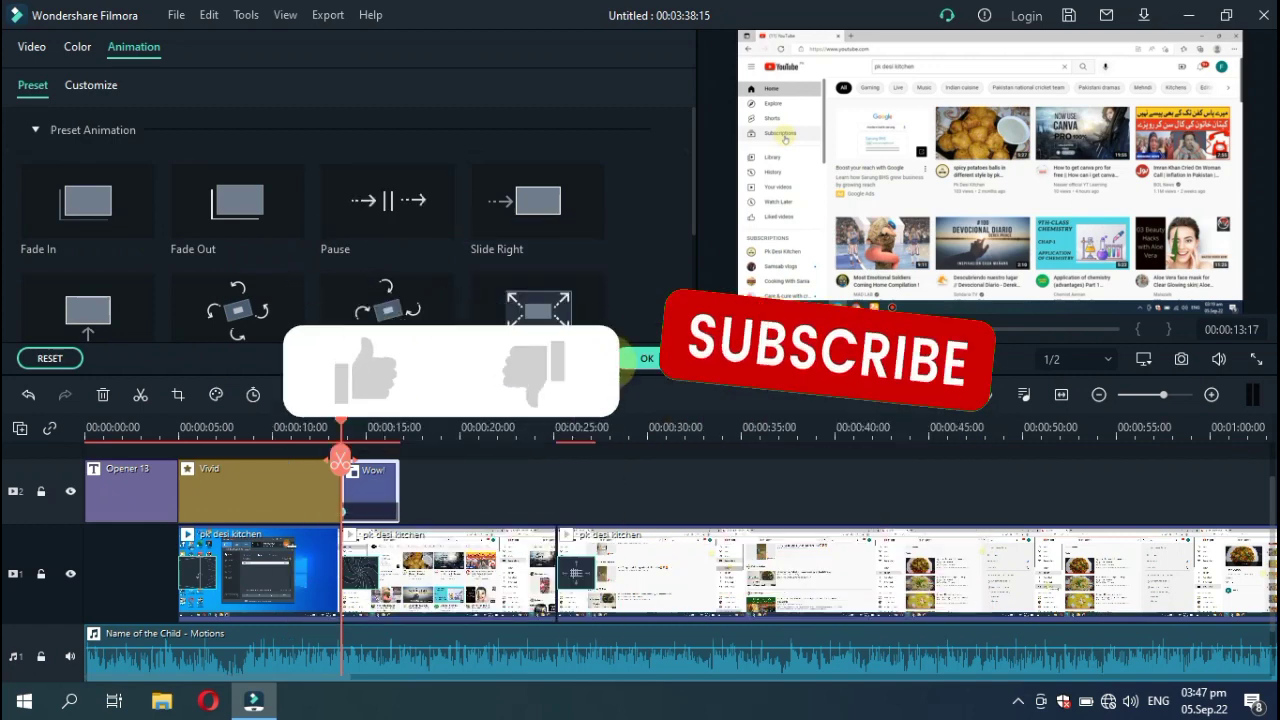
pyautogui.click(640, 359)
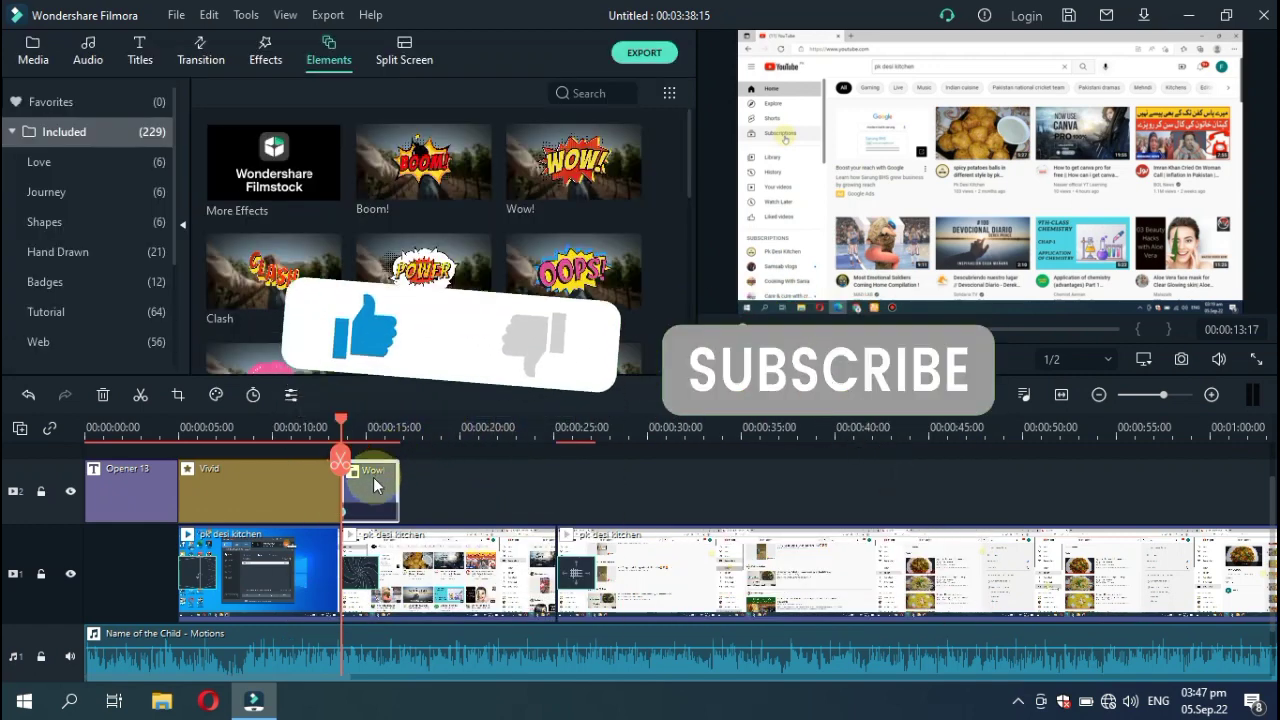
# - Look through the editing commands available for the Wow! element without applying any
pyautogui.click(291, 490)
pyautogui.click(368, 481)
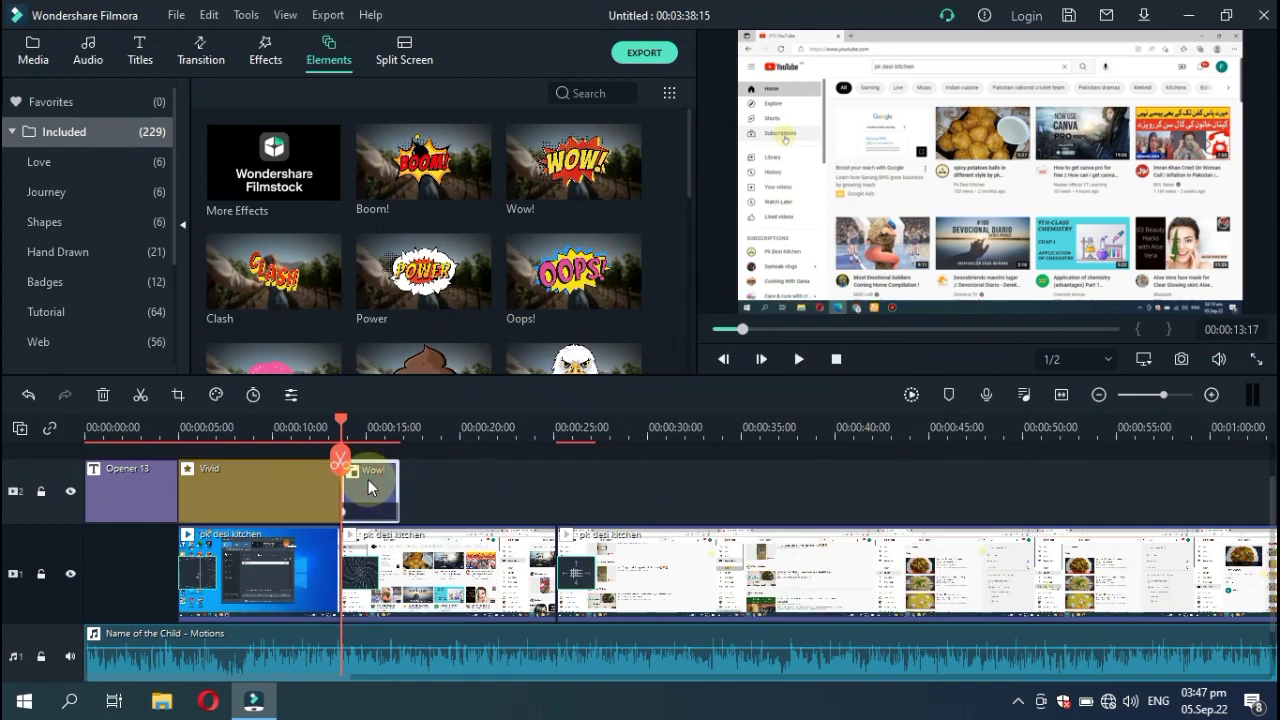
pyautogui.rightClick(368, 479)
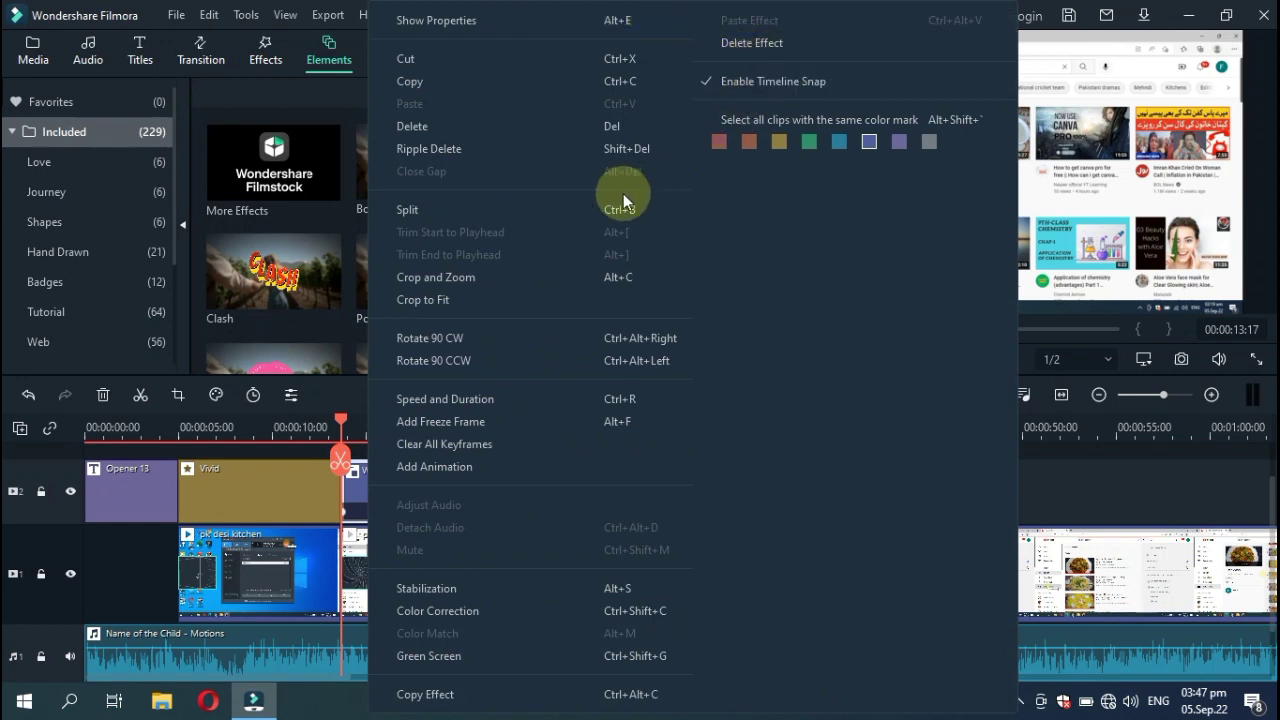
pyautogui.click(300, 511)
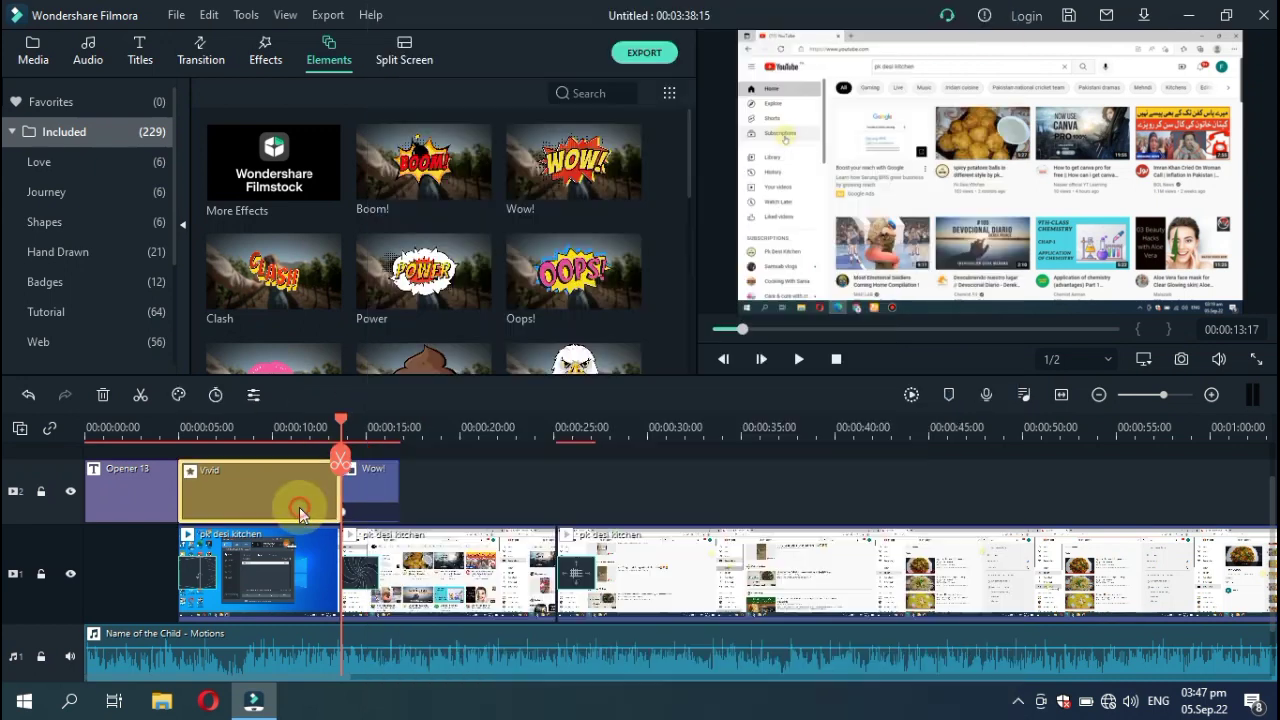
# - Review the Wow! element's video, color, preset animation and custom animation settings, and close them
pyautogui.click(381, 493)
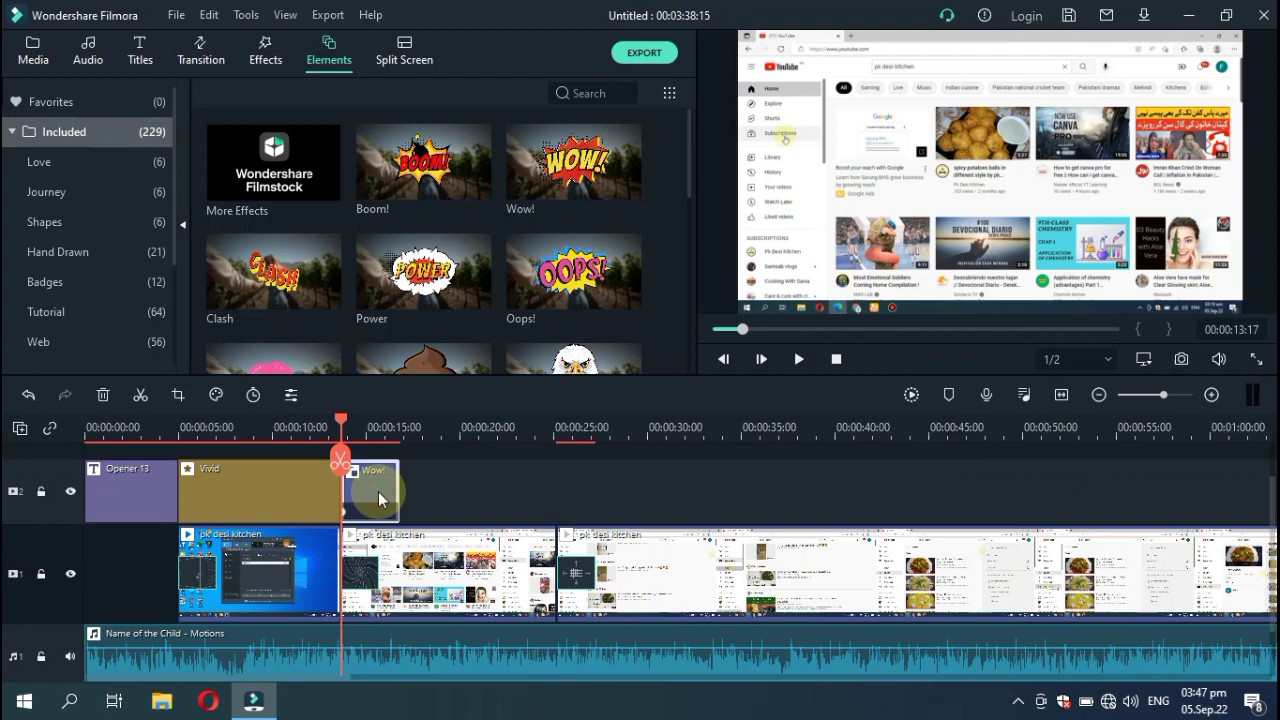
pyautogui.doubleClick(378, 491)
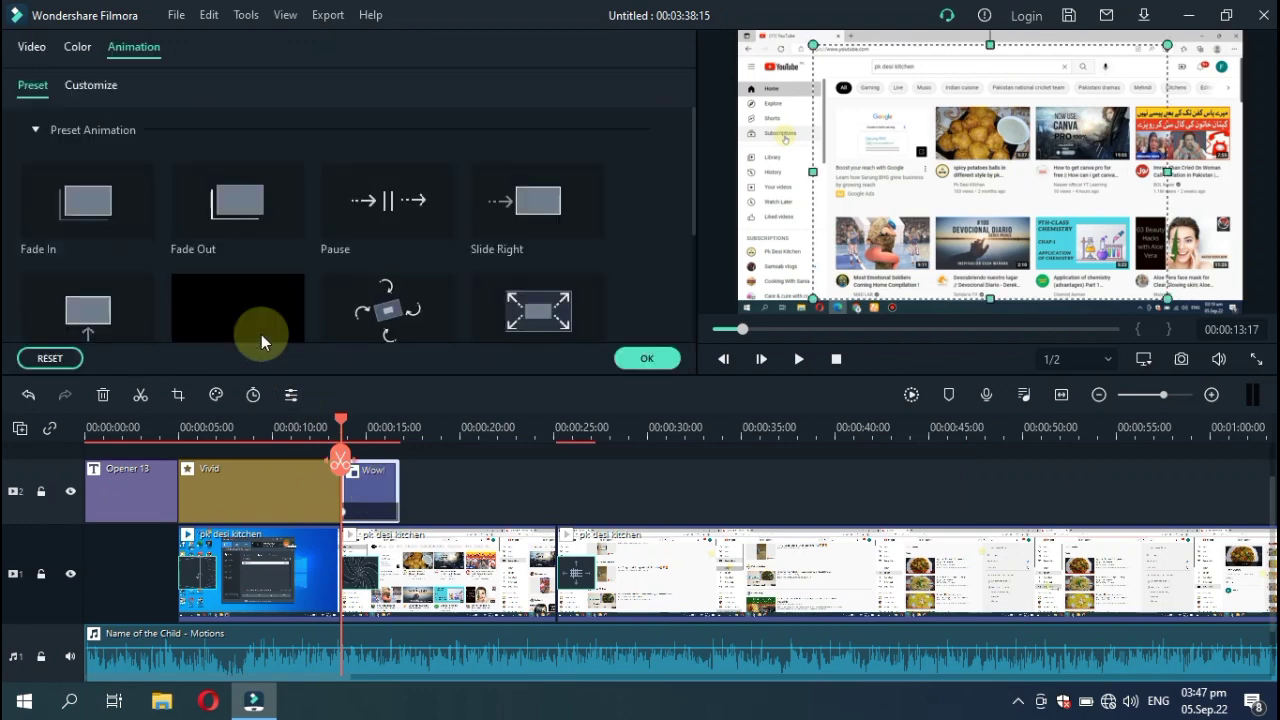
pyautogui.click(39, 55)
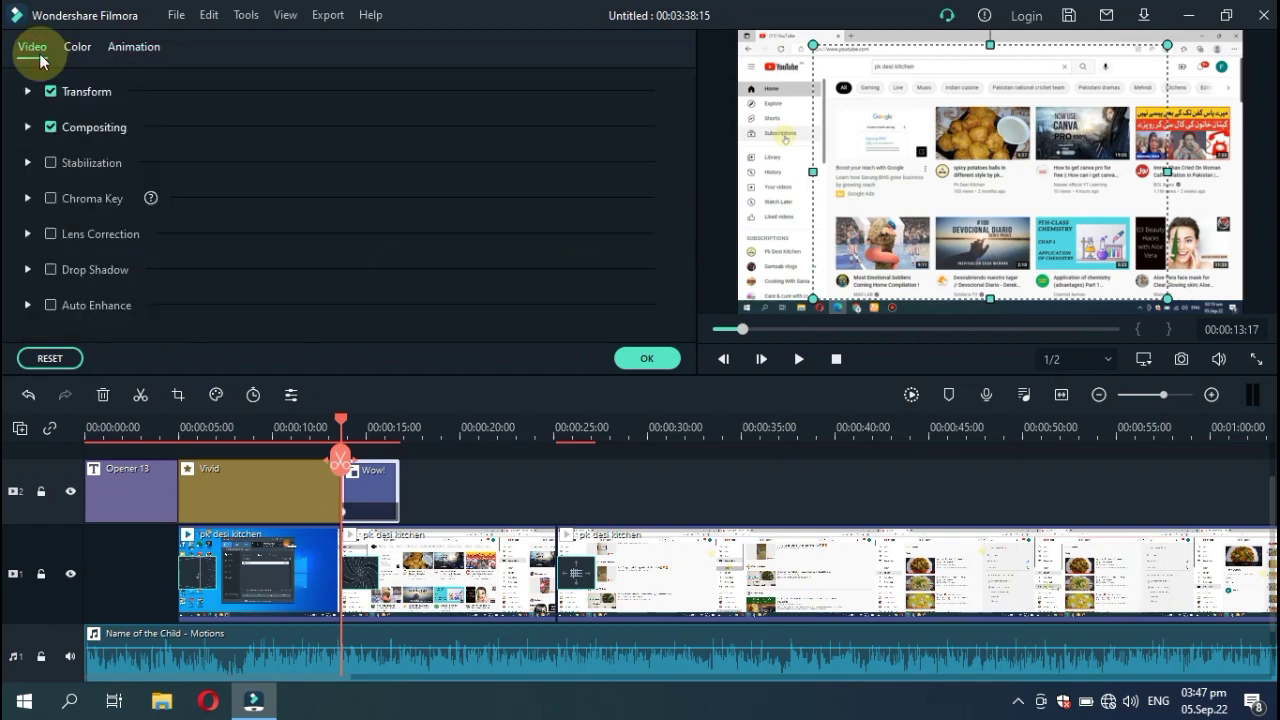
pyautogui.click(88, 53)
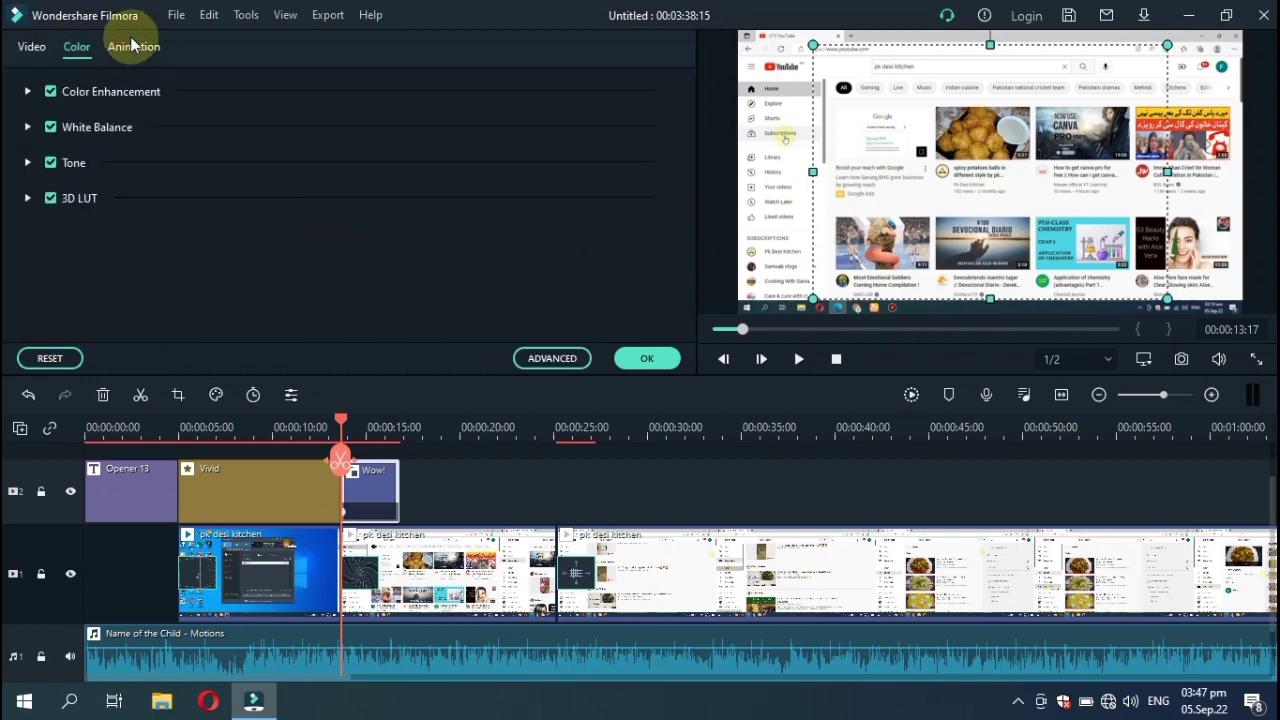
pyautogui.click(133, 46)
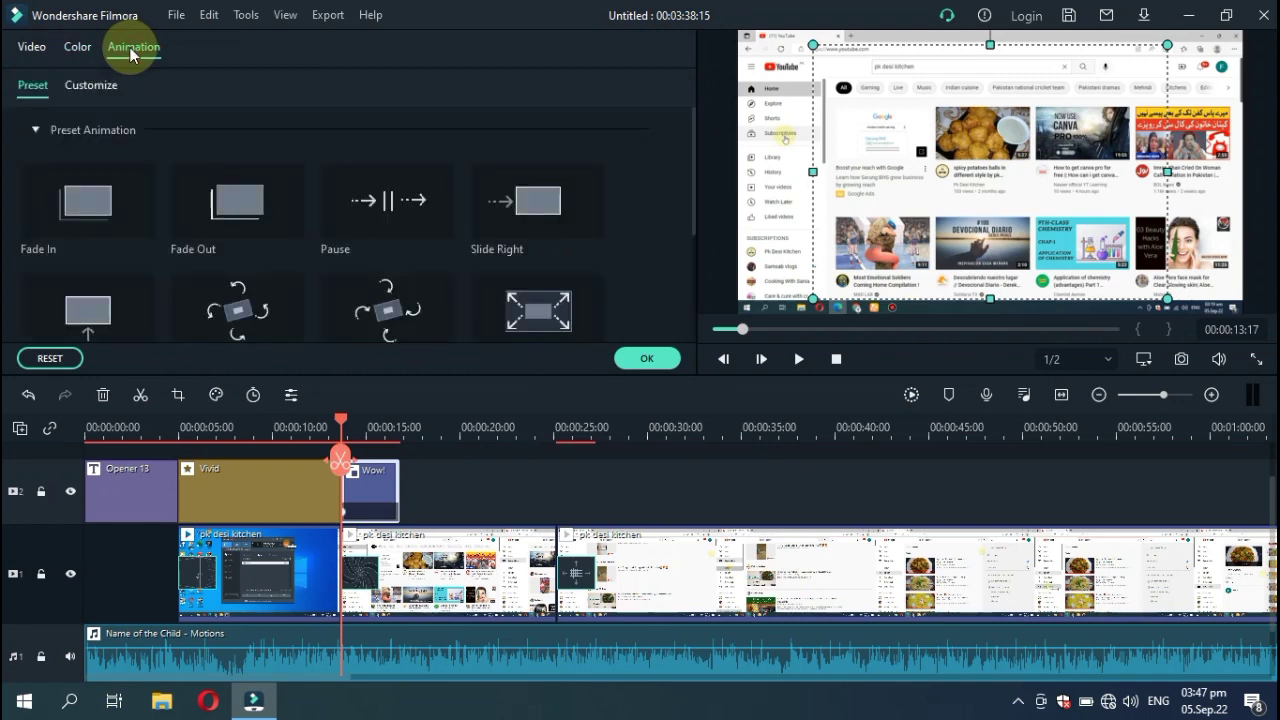
pyautogui.click(89, 84)
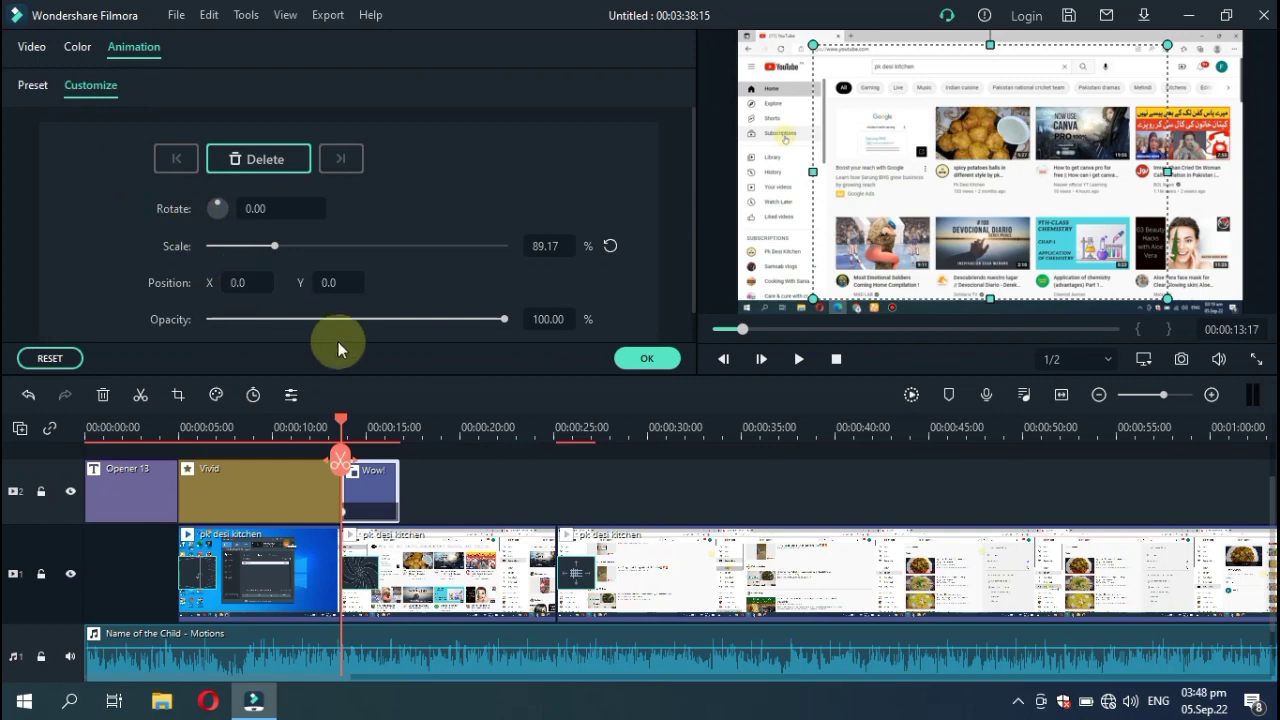
pyautogui.click(648, 357)
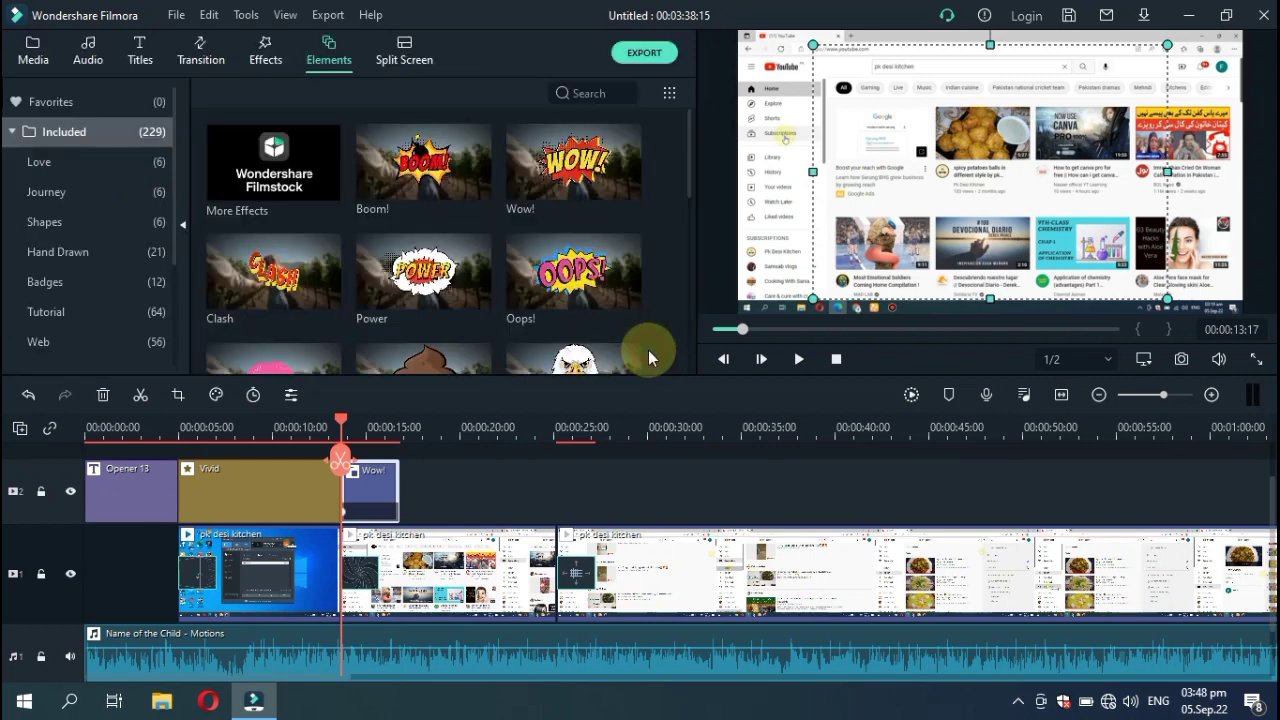
# - Play the timeline from near its start to check the opener title
pyautogui.click(83, 444)
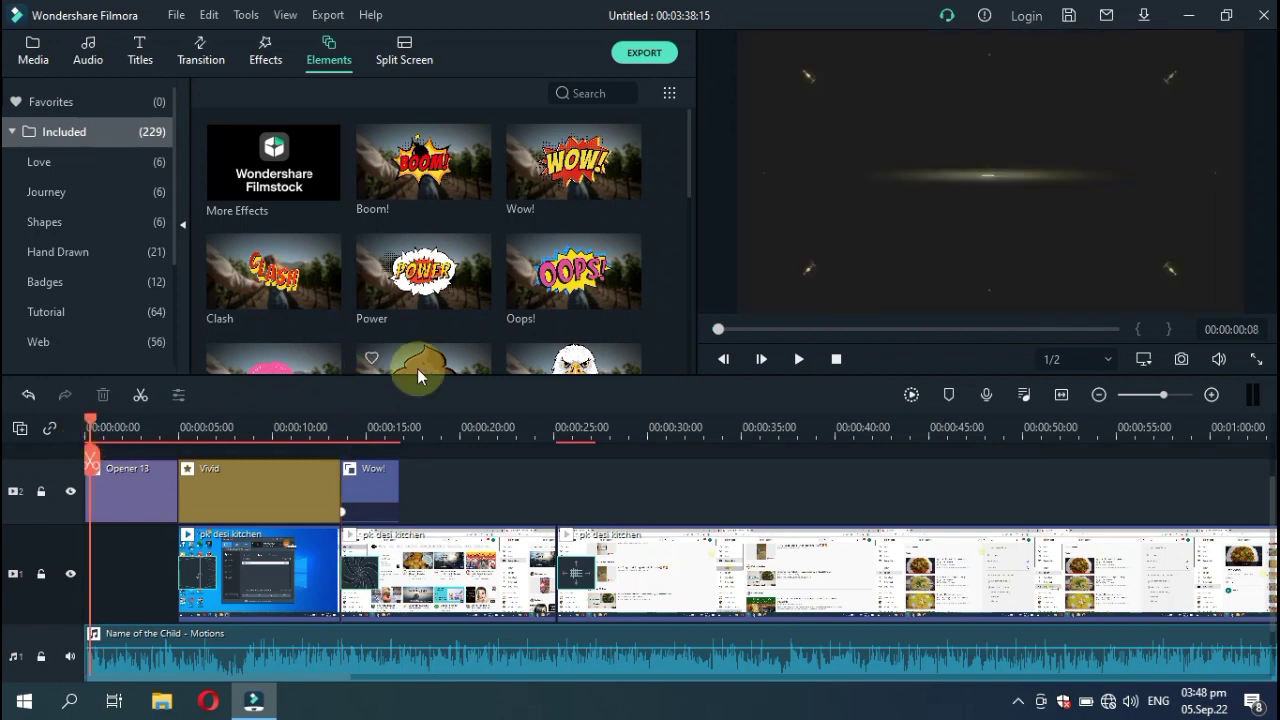
pyautogui.click(795, 358)
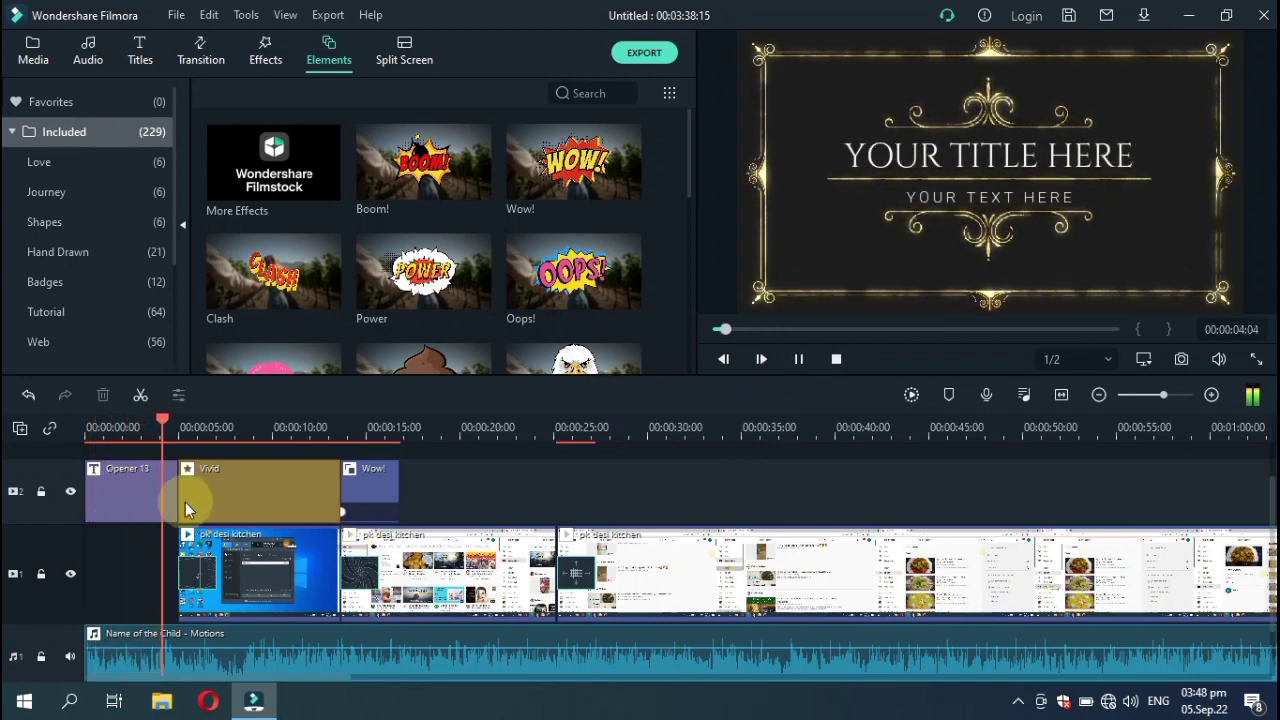
# - Stop playback and replace the main title text of the Opener 13 title with "WELCOME"
pyautogui.click(95, 485)
pyautogui.doubleClick(95, 480)
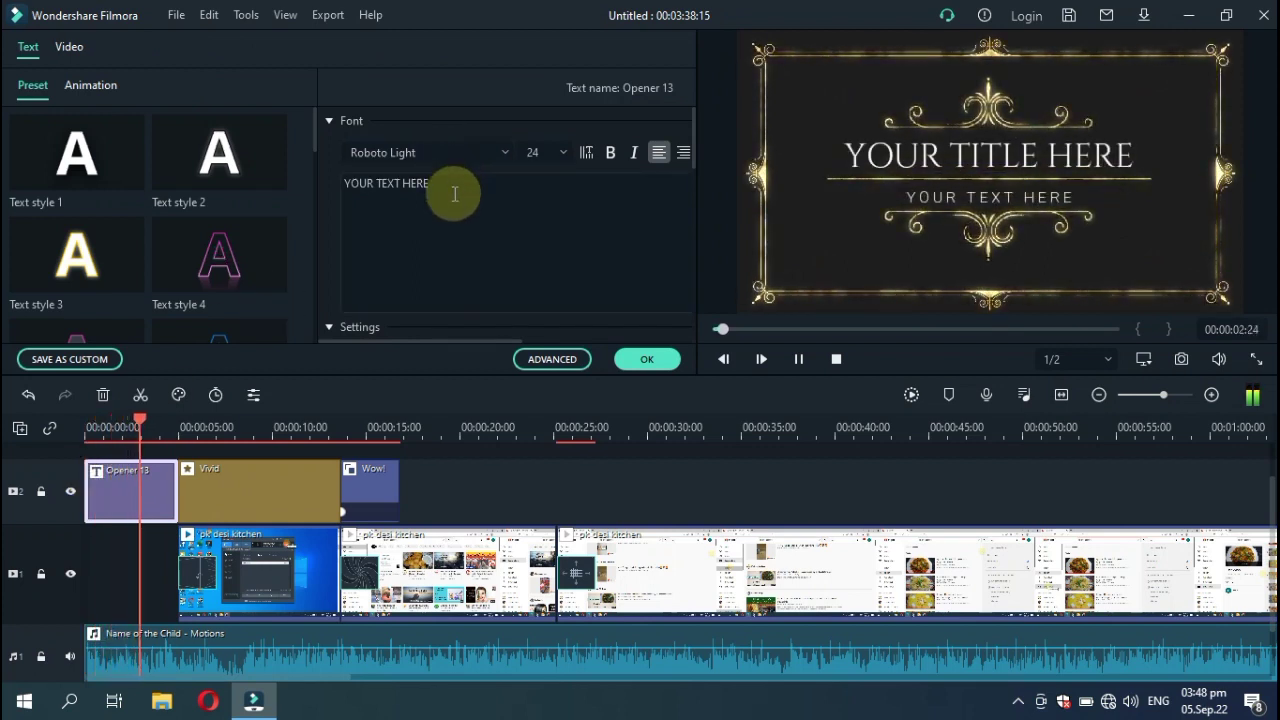
pyautogui.click(837, 360)
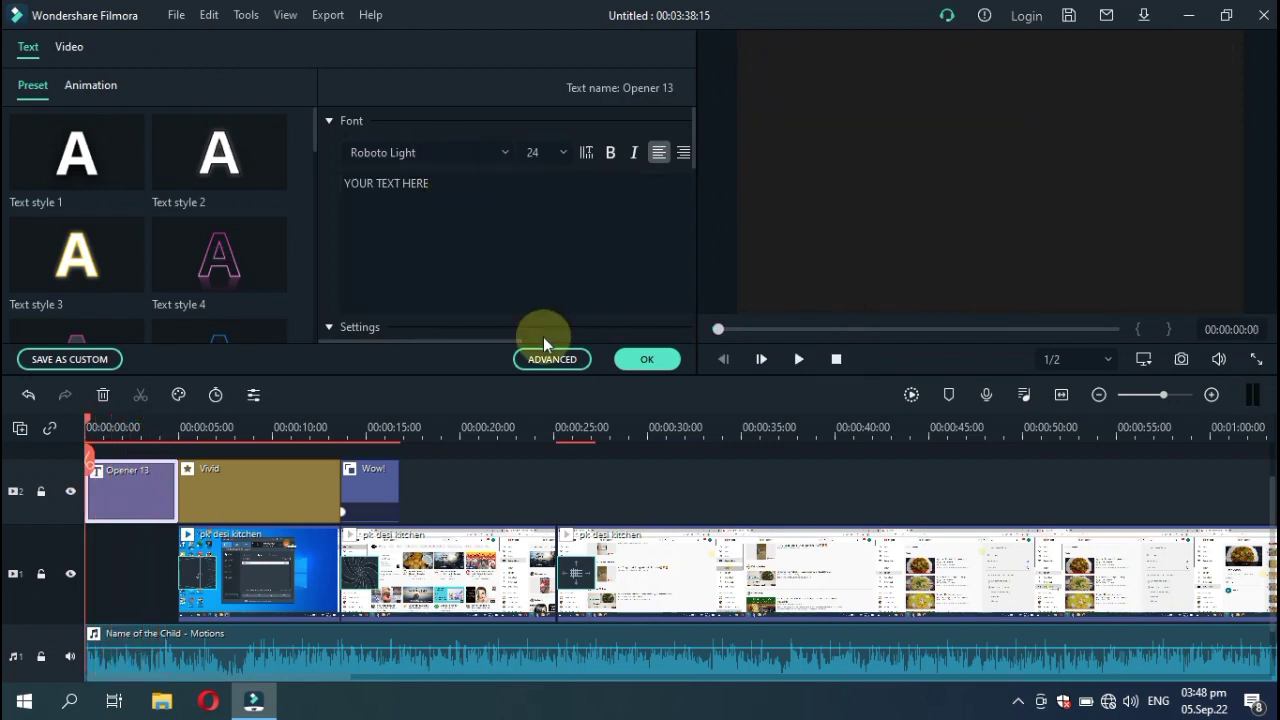
pyautogui.doubleClick(433, 198)
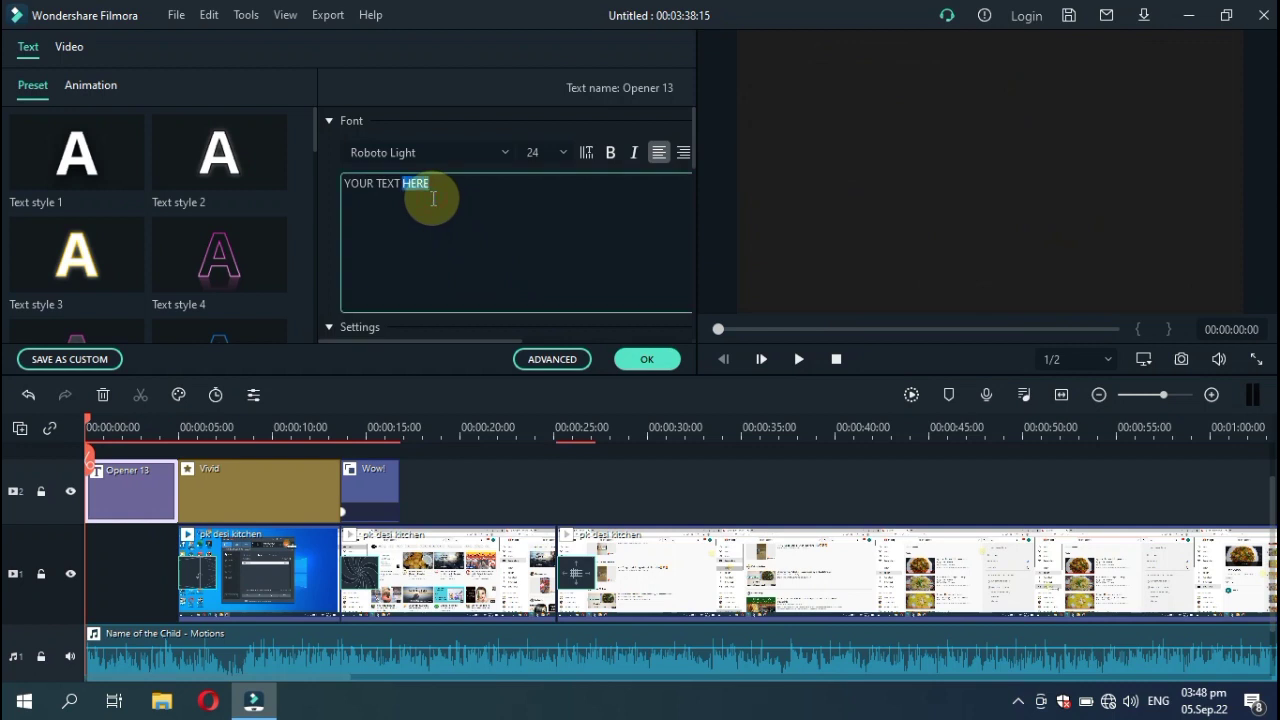
pyautogui.click(140, 510)
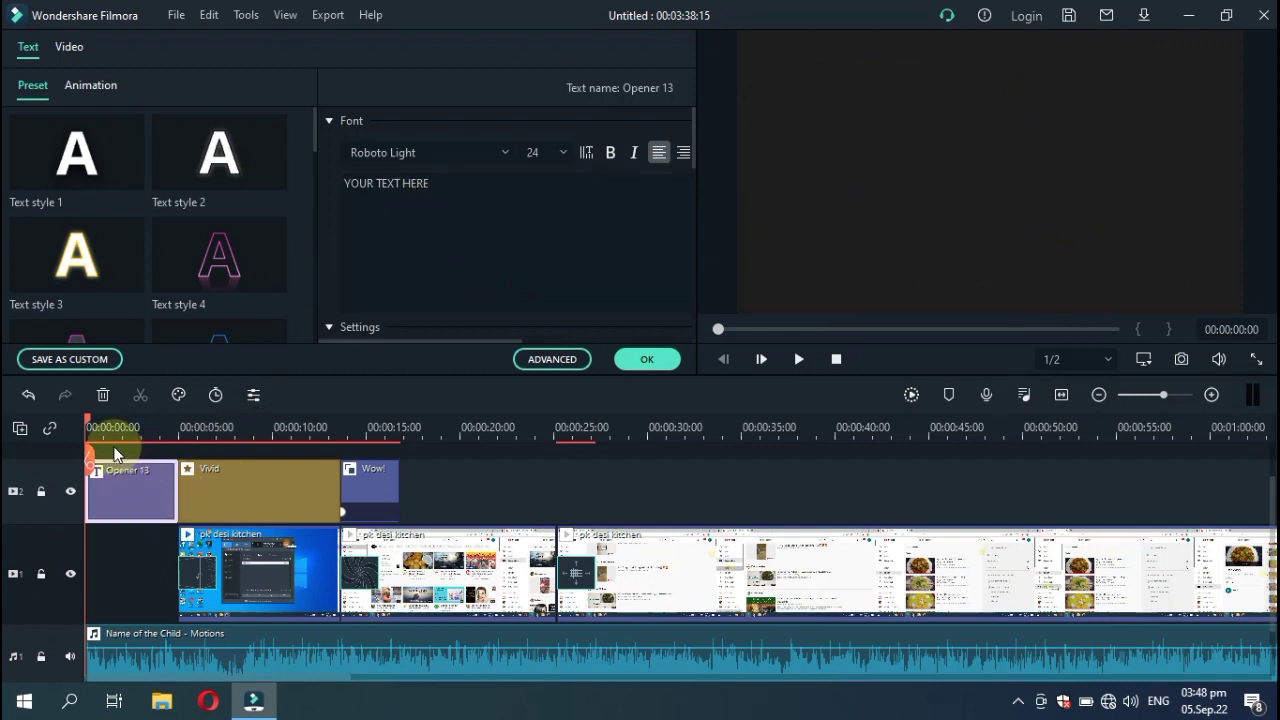
pyautogui.click(125, 487)
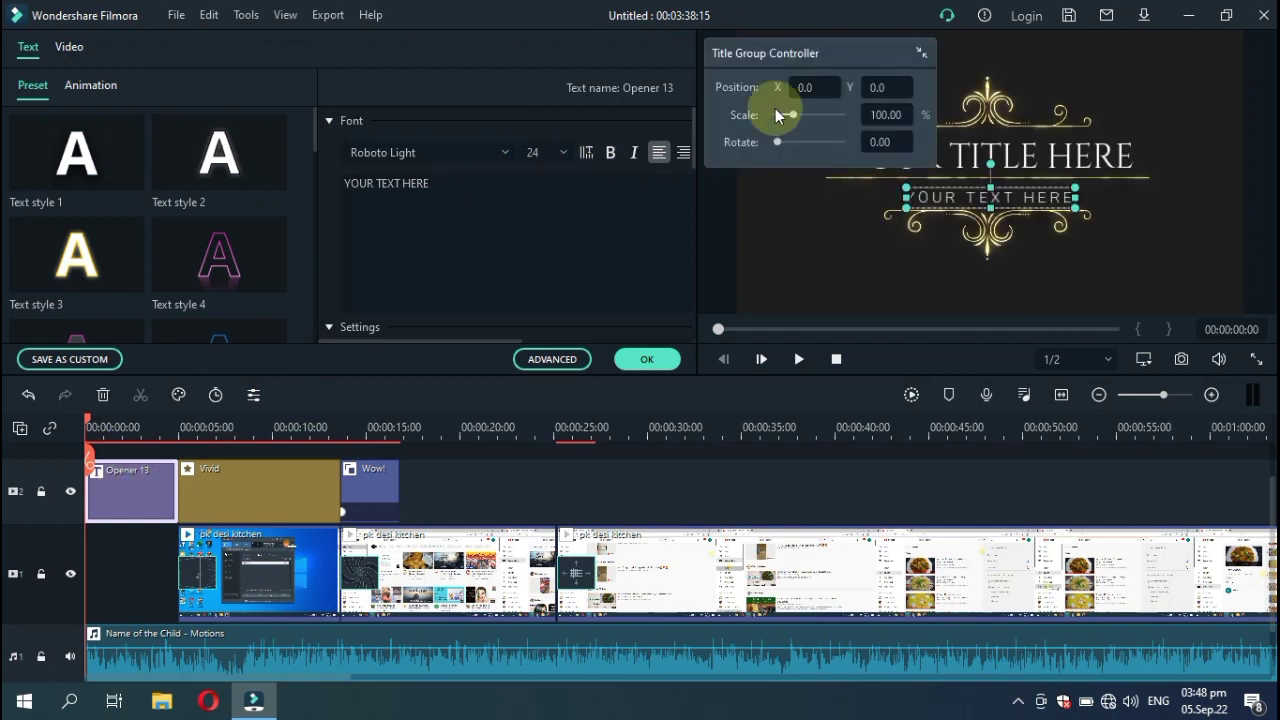
pyautogui.click(1044, 150)
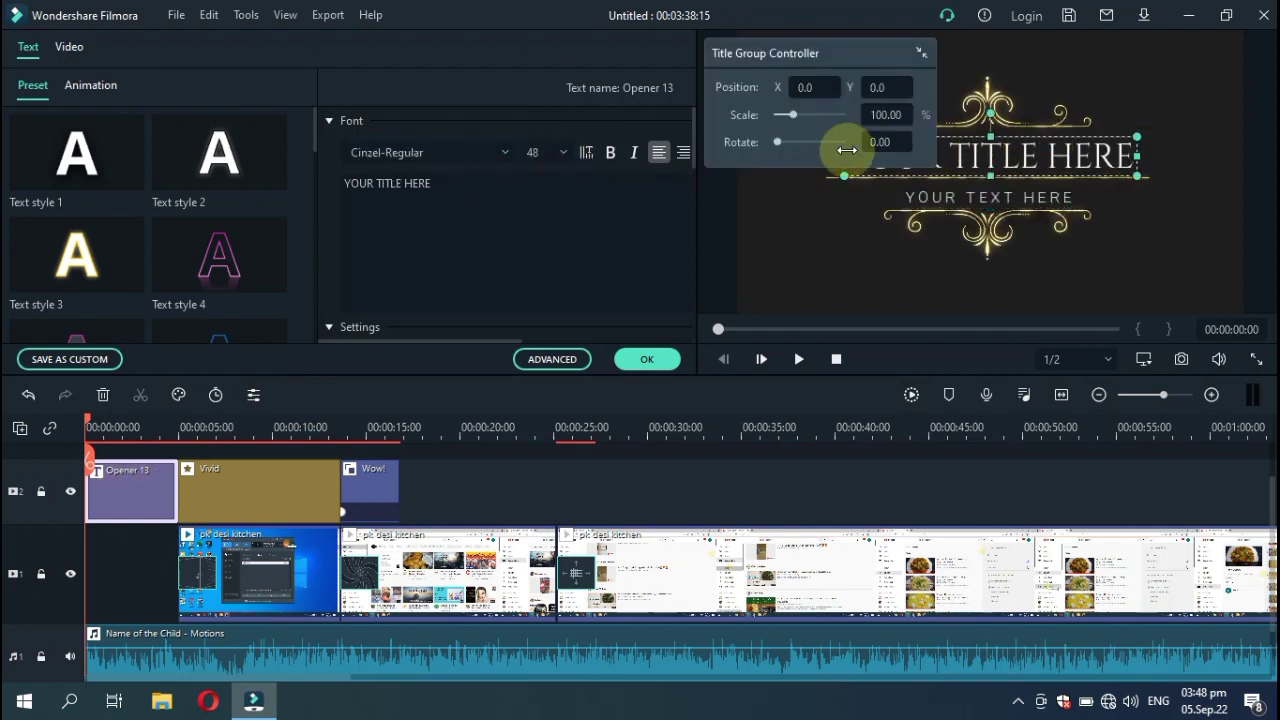
pyautogui.tripleClick(443, 176)
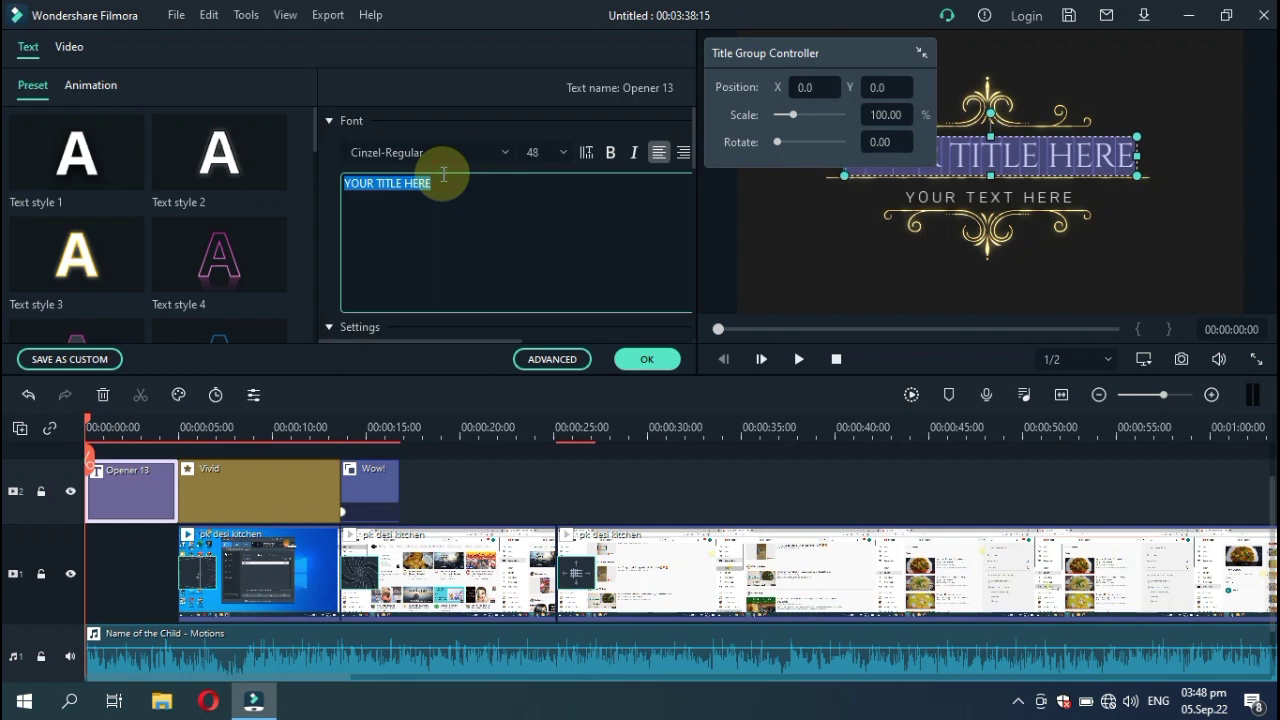
pyautogui.write('WELCOM')
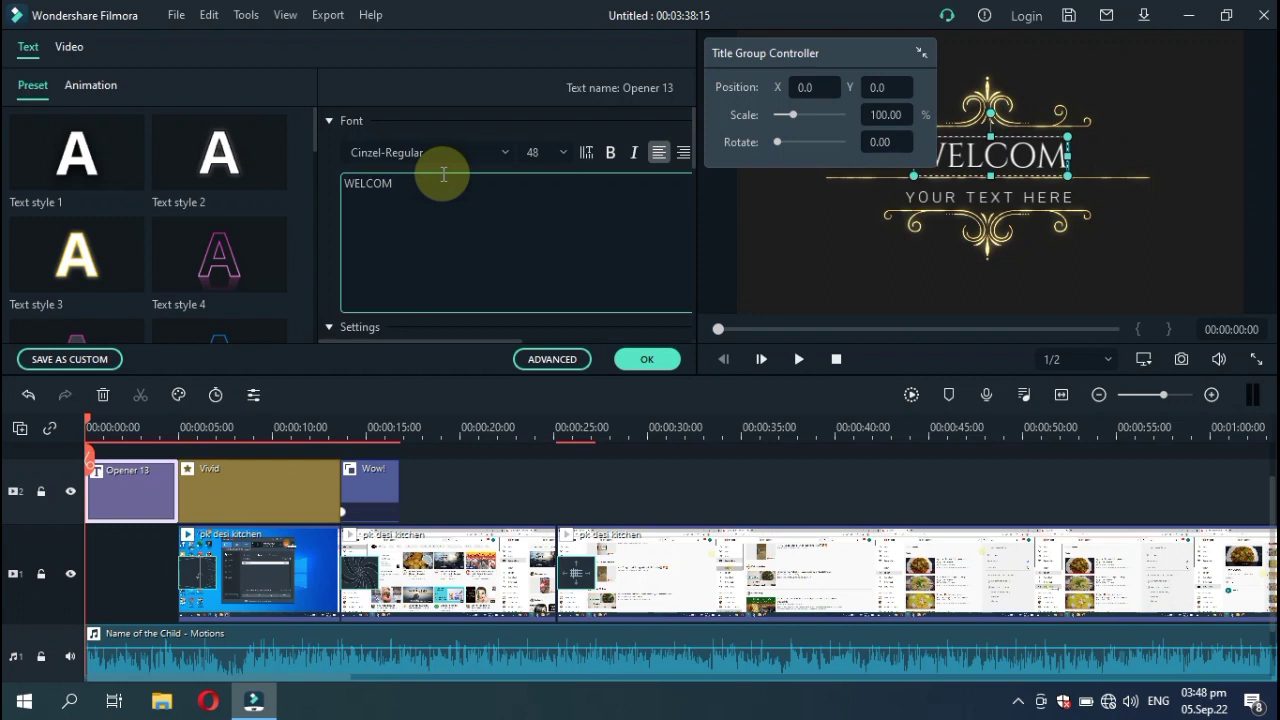
pyautogui.write('E')
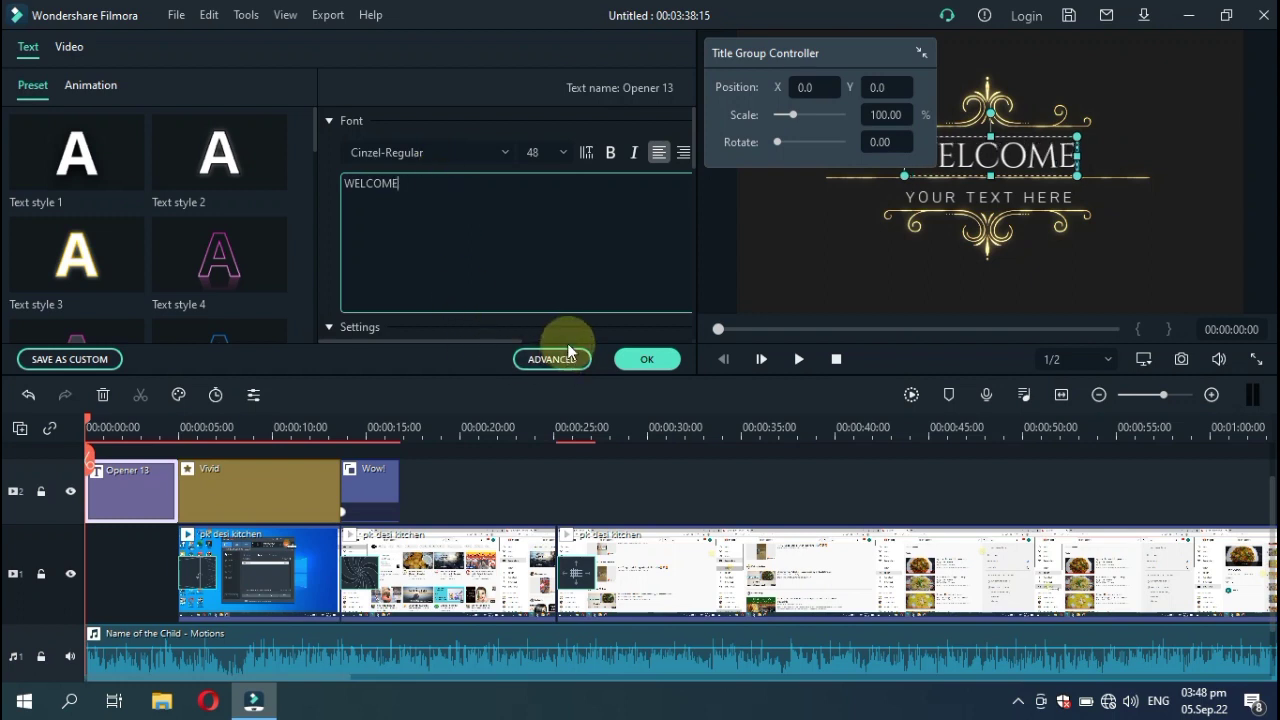
# - Replace the Opener 13 subtitle placeholder "YOUR TEXT HERE" with the YouTube channel's name and confirm the title edit
pyautogui.click(950, 204)
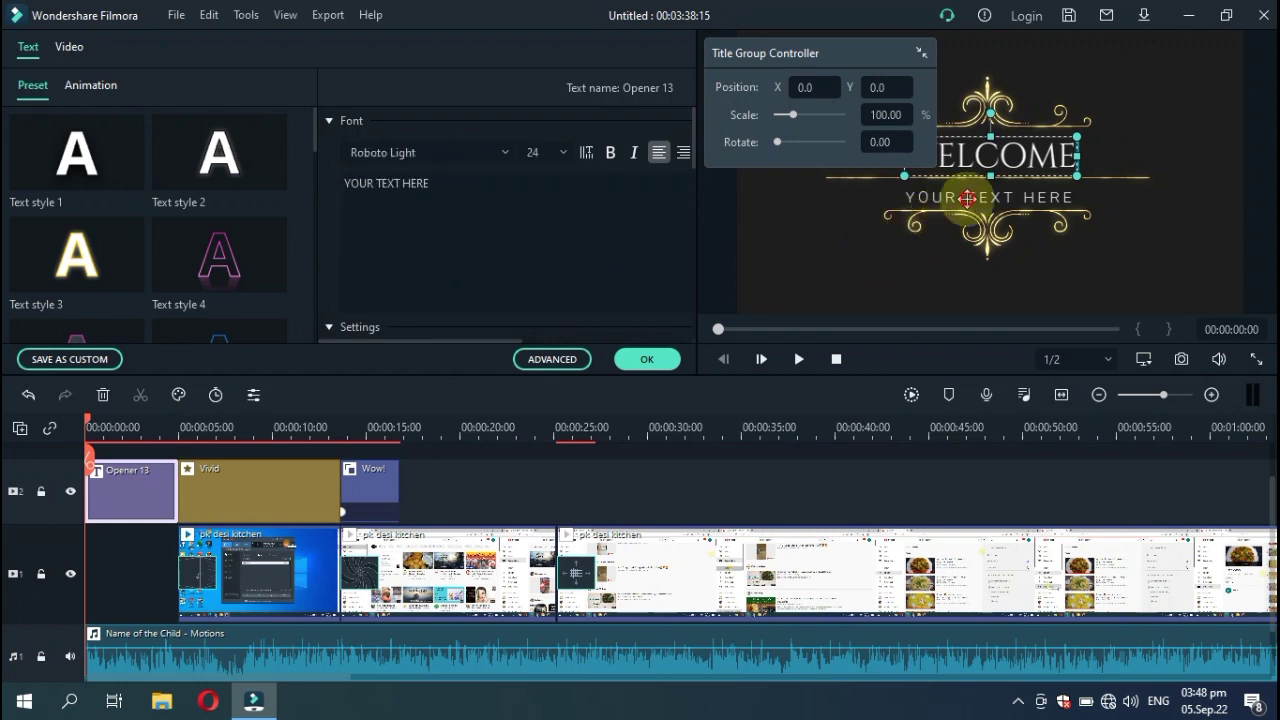
pyautogui.click(543, 191)
pyautogui.hotkey('ctrl', 'shift', 'Left')
pyautogui.hotkey('ctrl', 'shift', 'Left')
pyautogui.hotkey('ctrl', 'shift', 'Left')
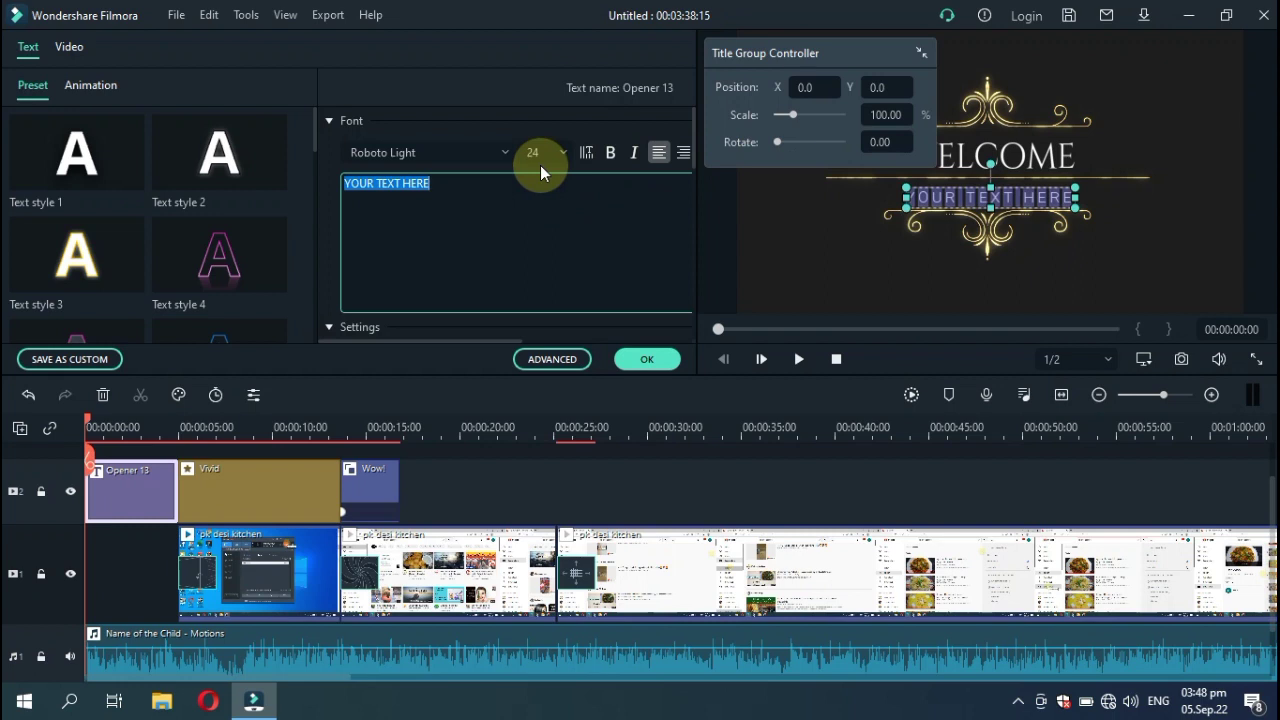
pyautogui.press('BackSpace')
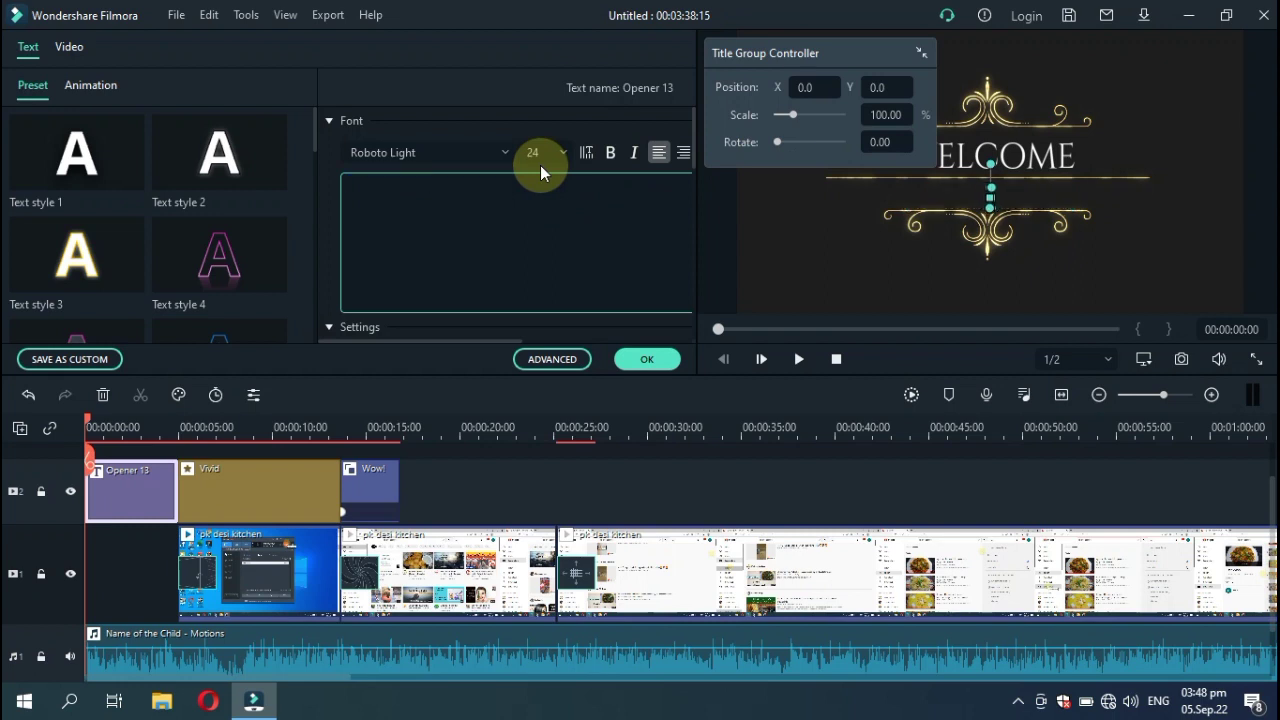
pyautogui.write('NASEER OF')
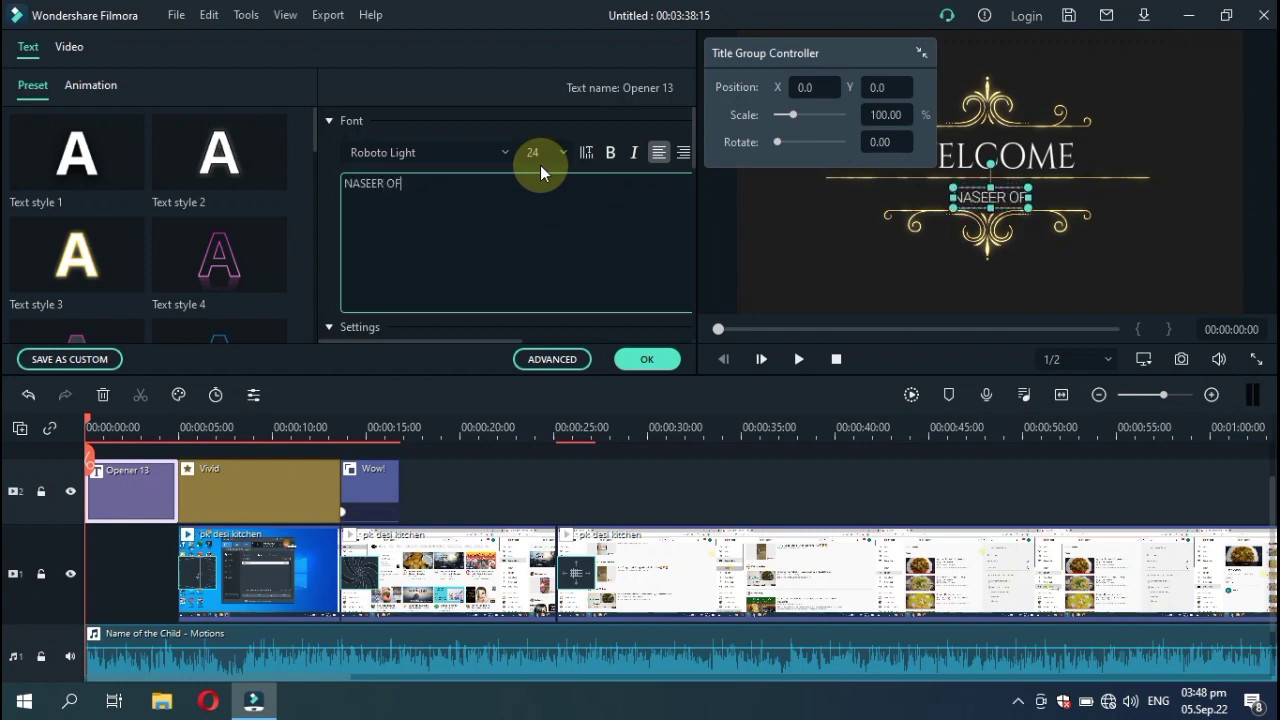
pyautogui.write('FICIAL')
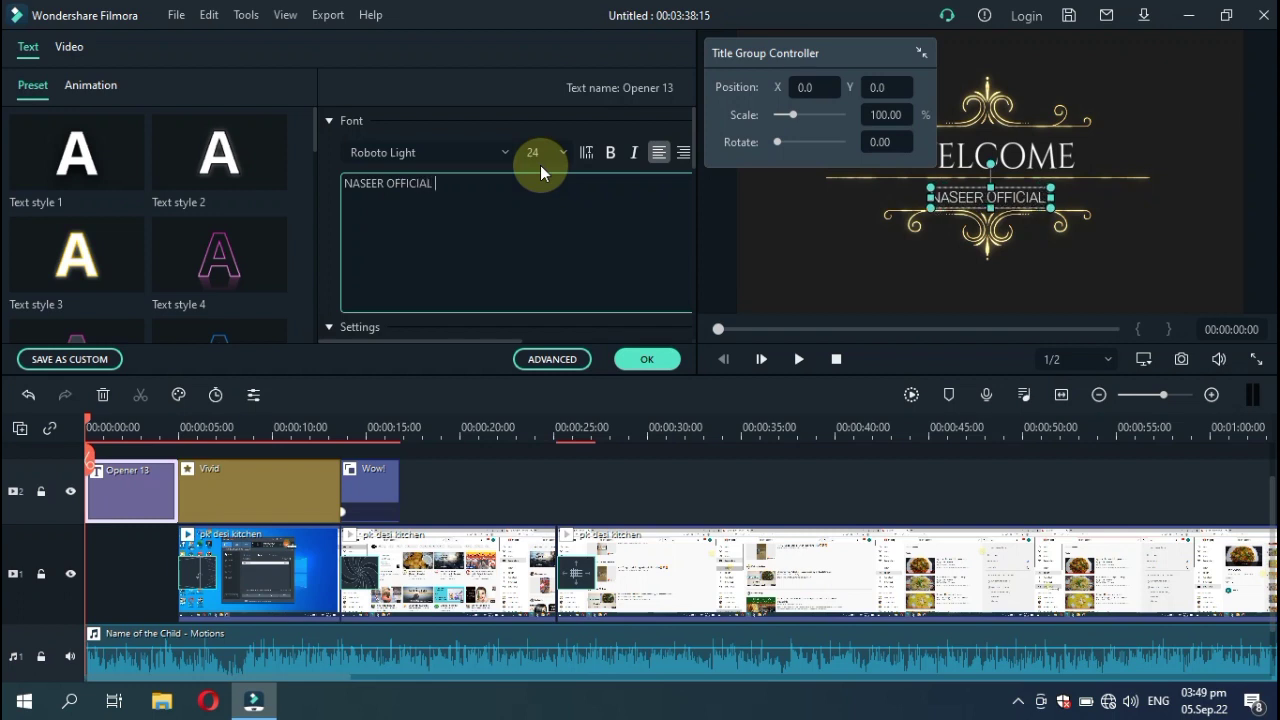
pyautogui.write(' YT')
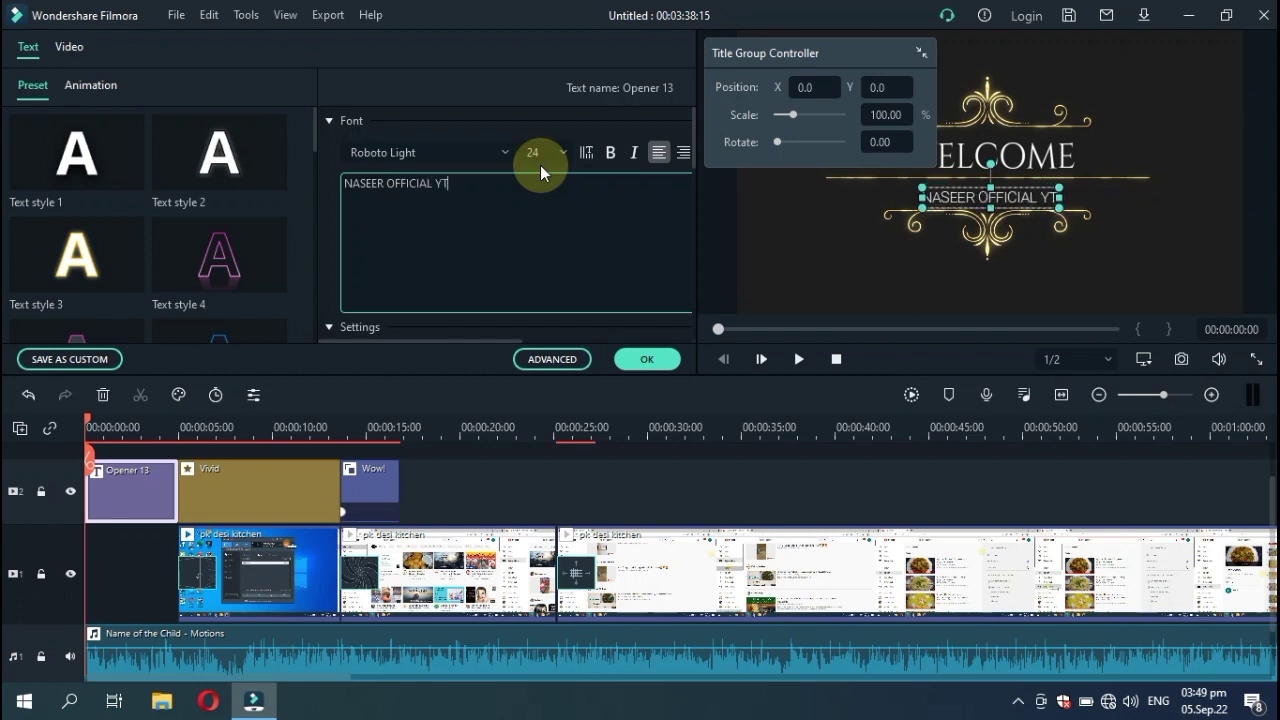
pyautogui.write(' LEA')
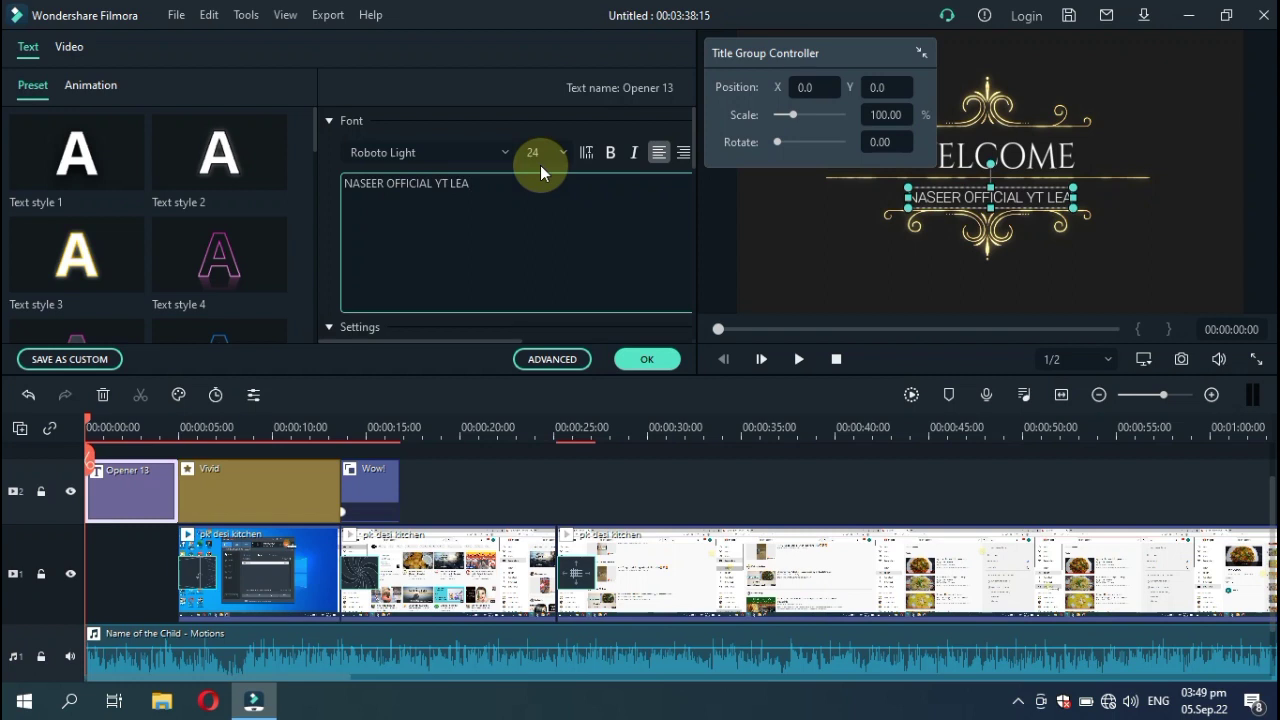
pyautogui.write('RNING')
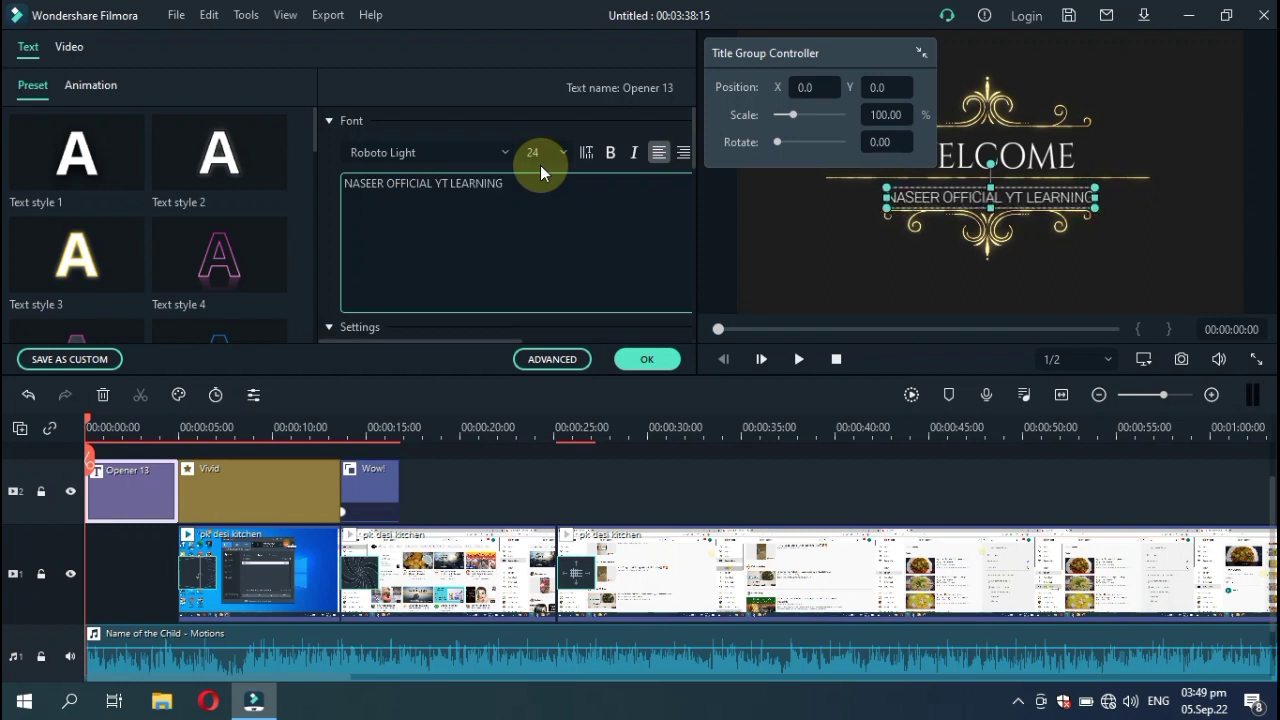
pyautogui.click(655, 358)
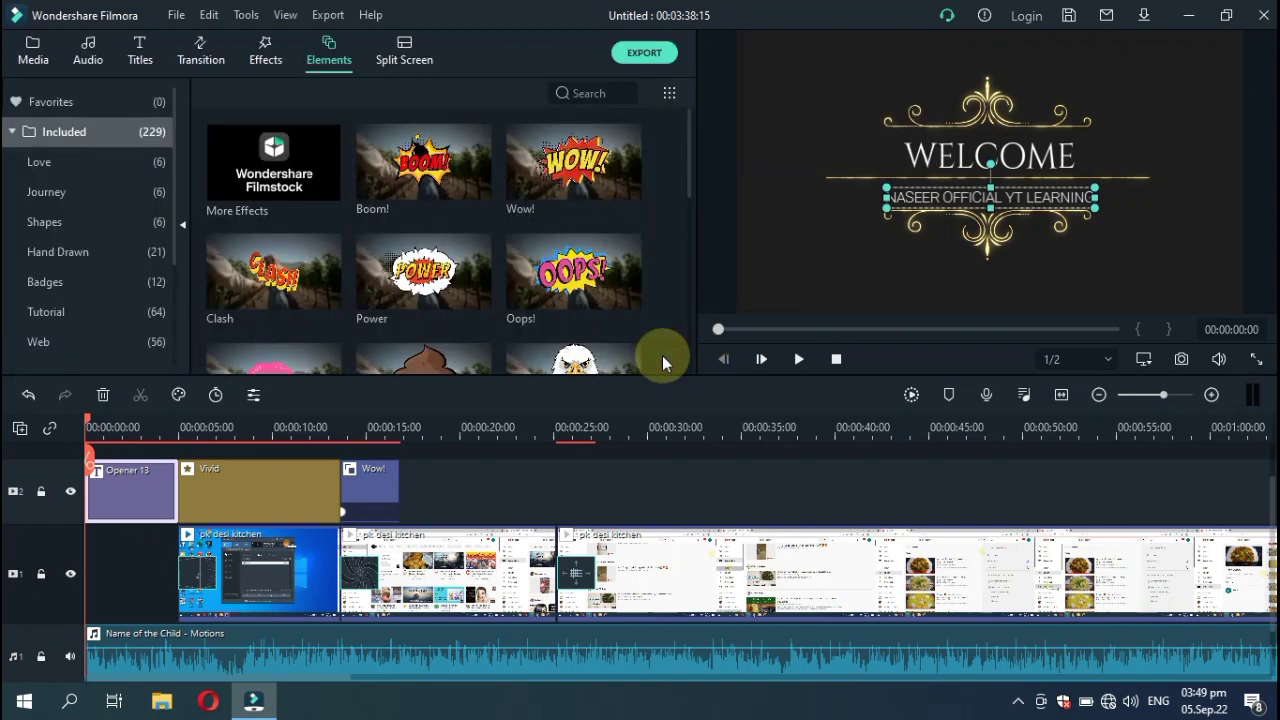
# - Try text style presets such as Text style 15 on the opener's subtitle, and look through the available fonts without choosing one
pyautogui.doubleClick(924, 201)
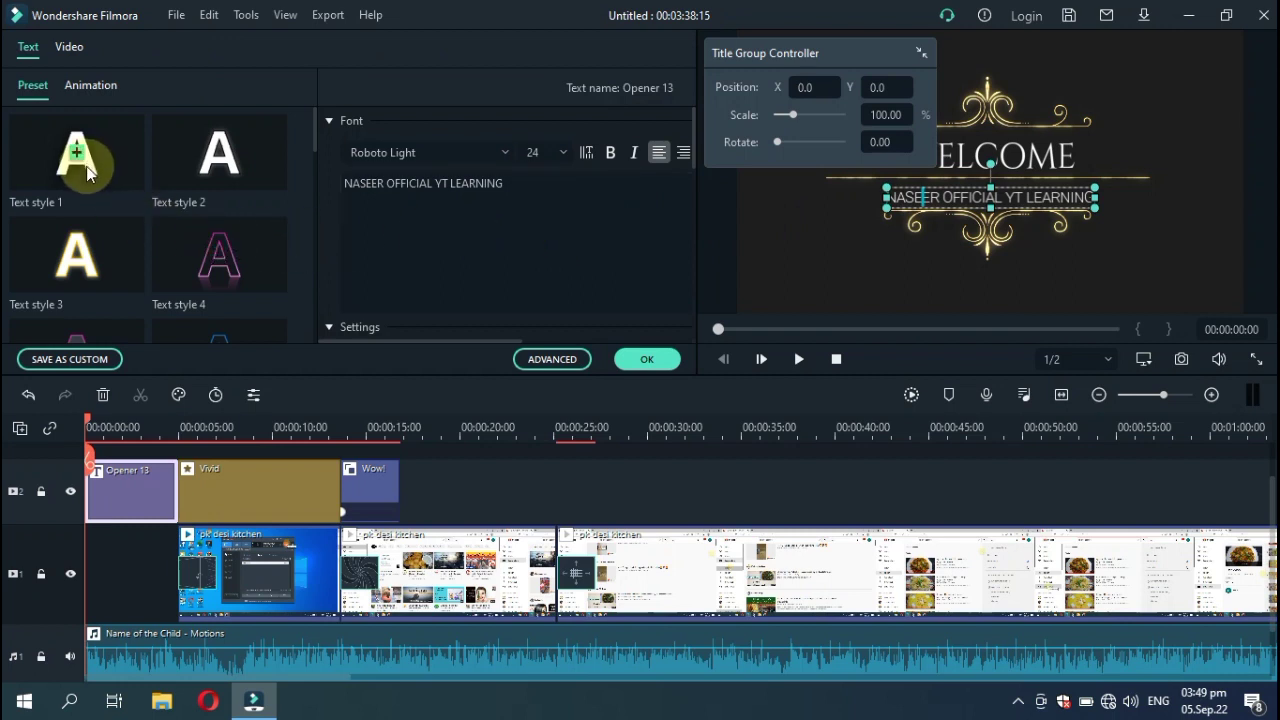
pyautogui.click(223, 161)
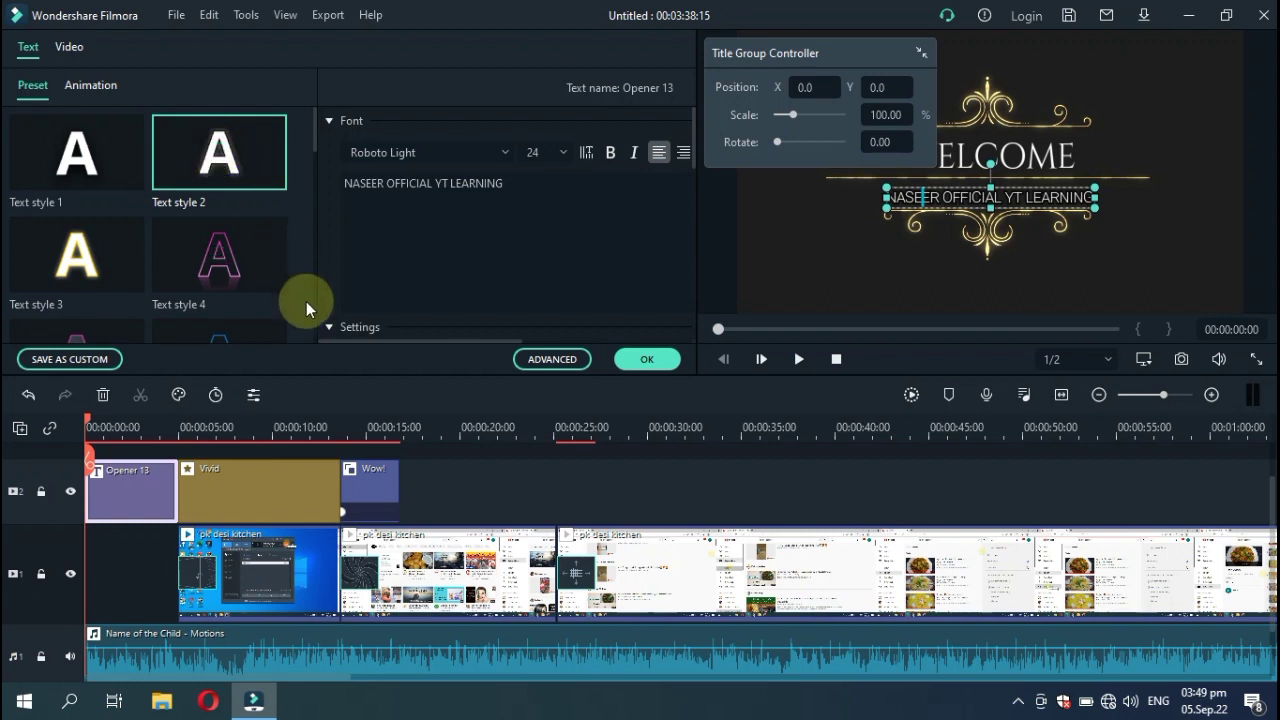
pyautogui.click(233, 268)
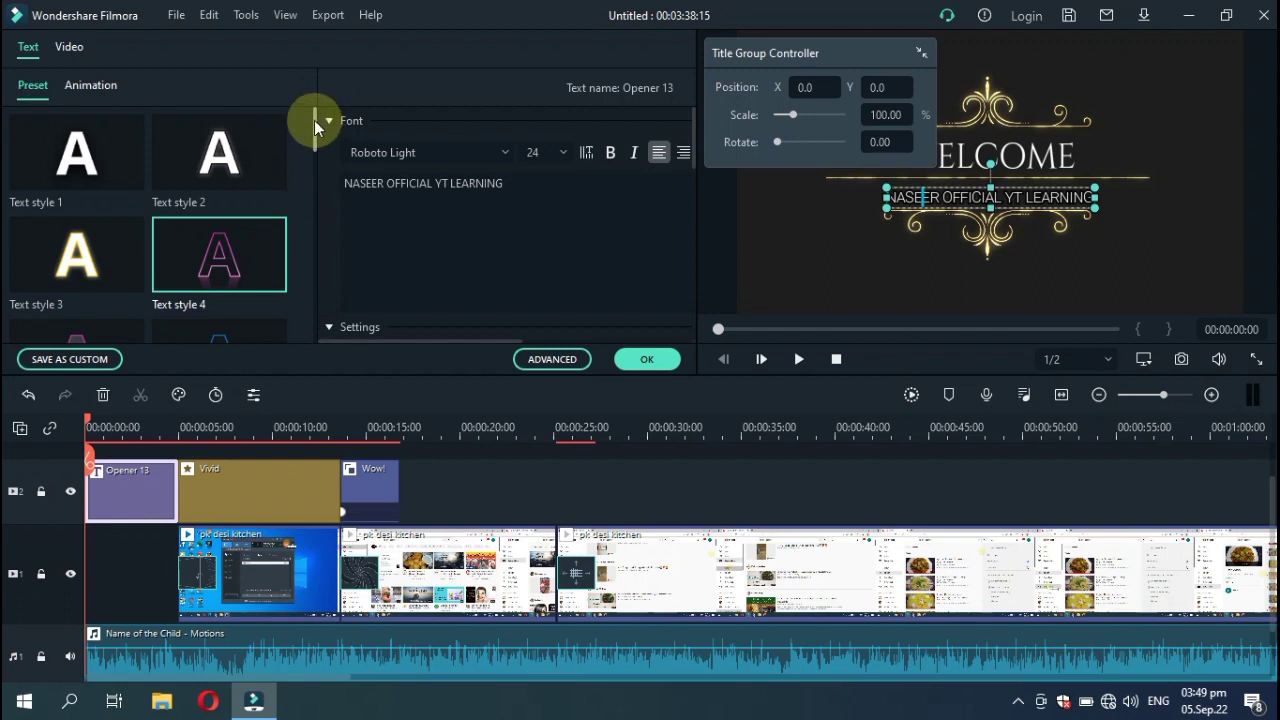
pyautogui.moveTo(315, 125); pyautogui.dragTo(310, 276)
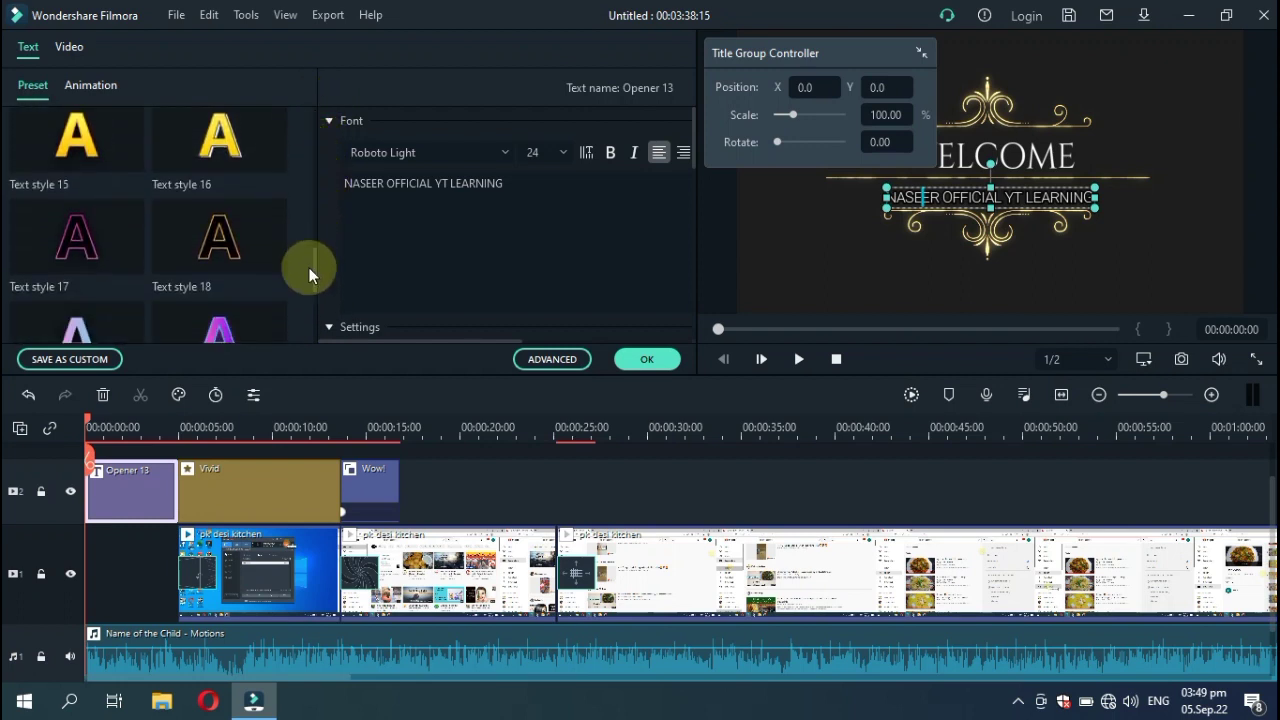
pyautogui.click(74, 138)
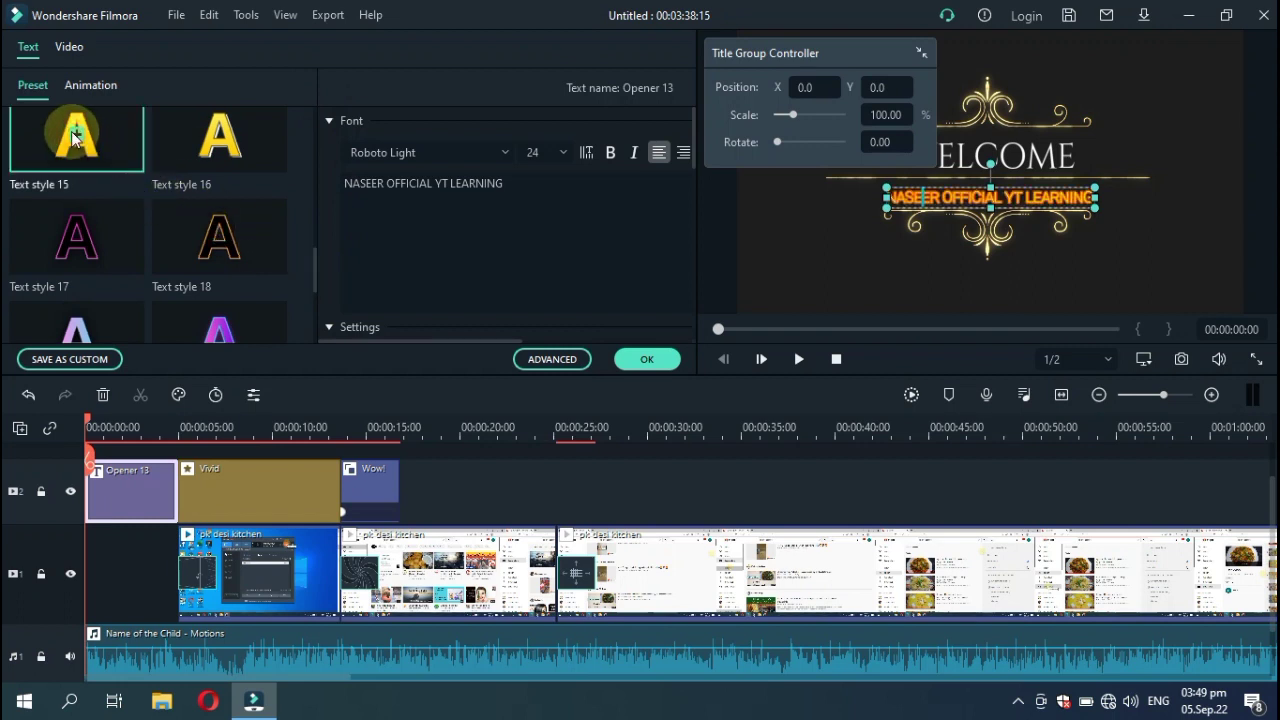
pyautogui.click(92, 324)
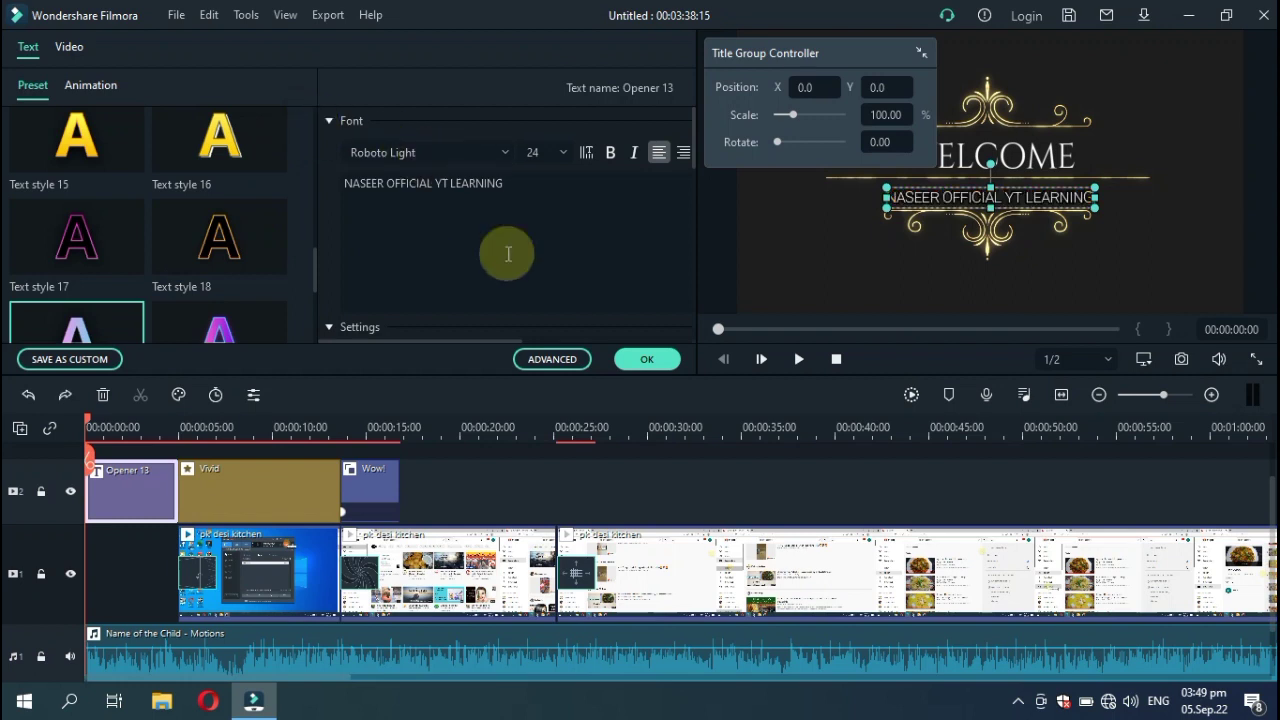
pyautogui.click(502, 148)
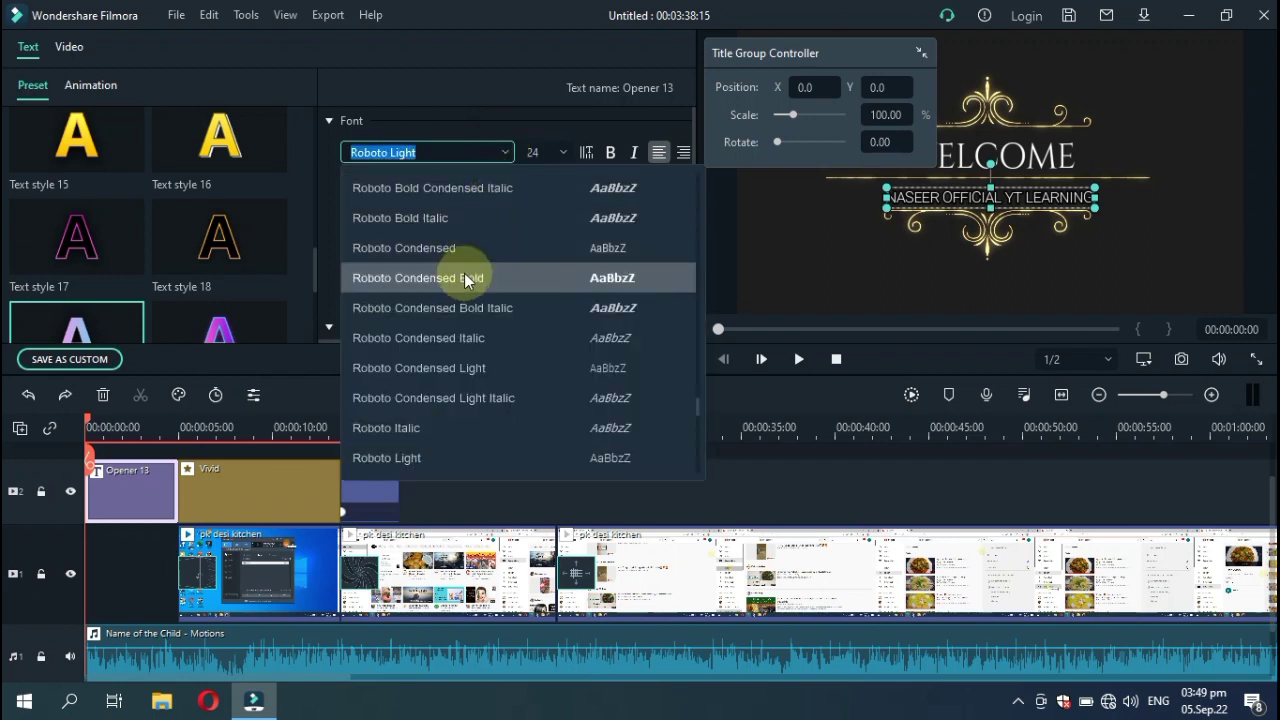
pyautogui.click(517, 110)
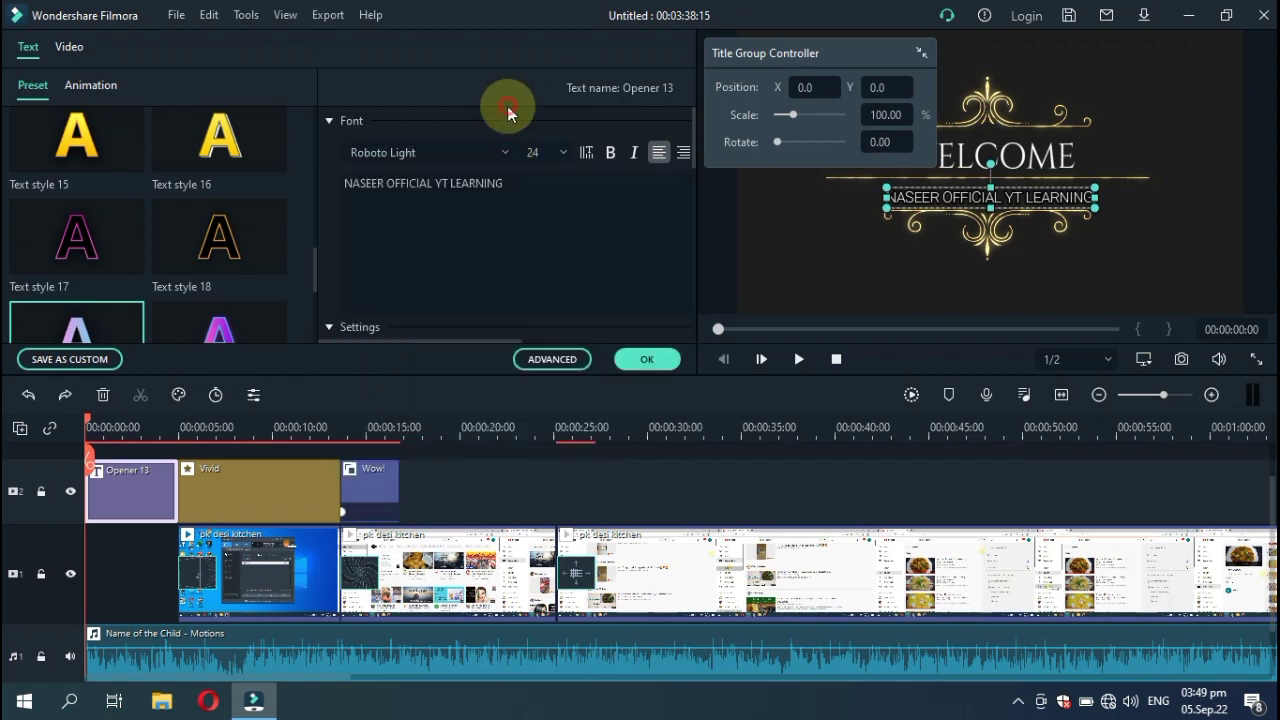
pyautogui.click(631, 360)
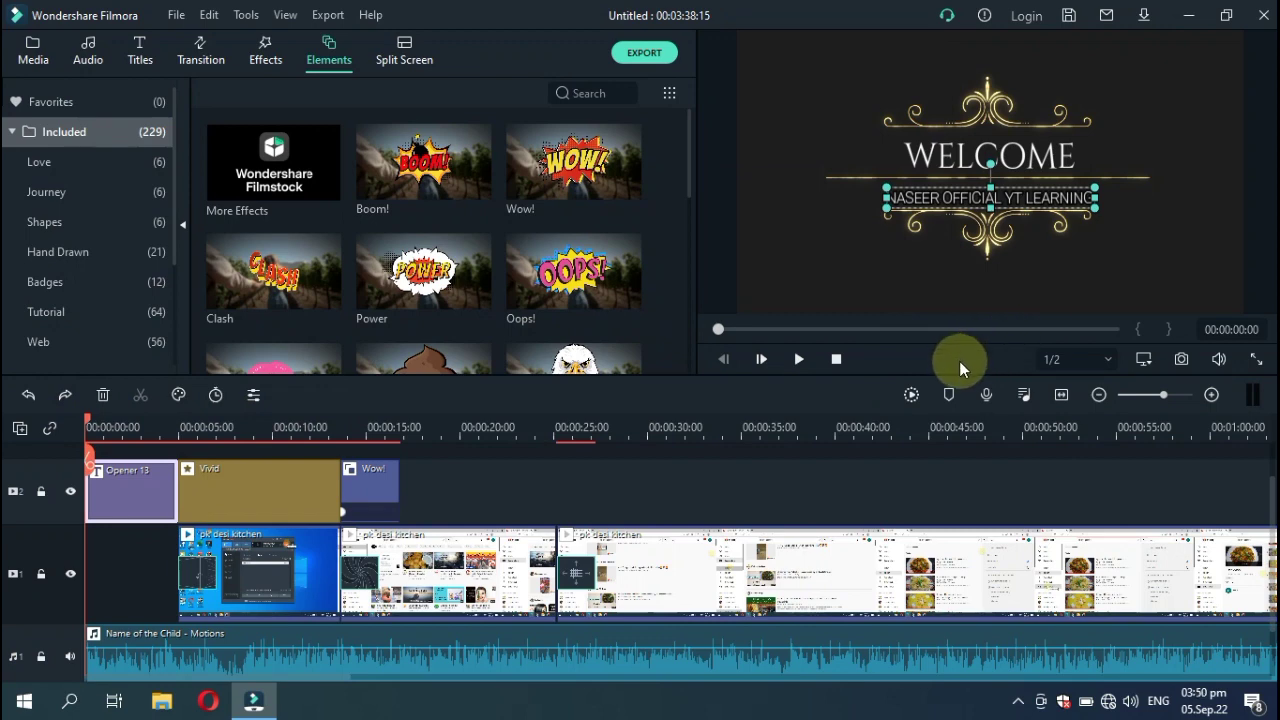
# - Play the timeline from the start to check the edited opener, effect, element and transitions, and stop playback
pyautogui.click(803, 358)
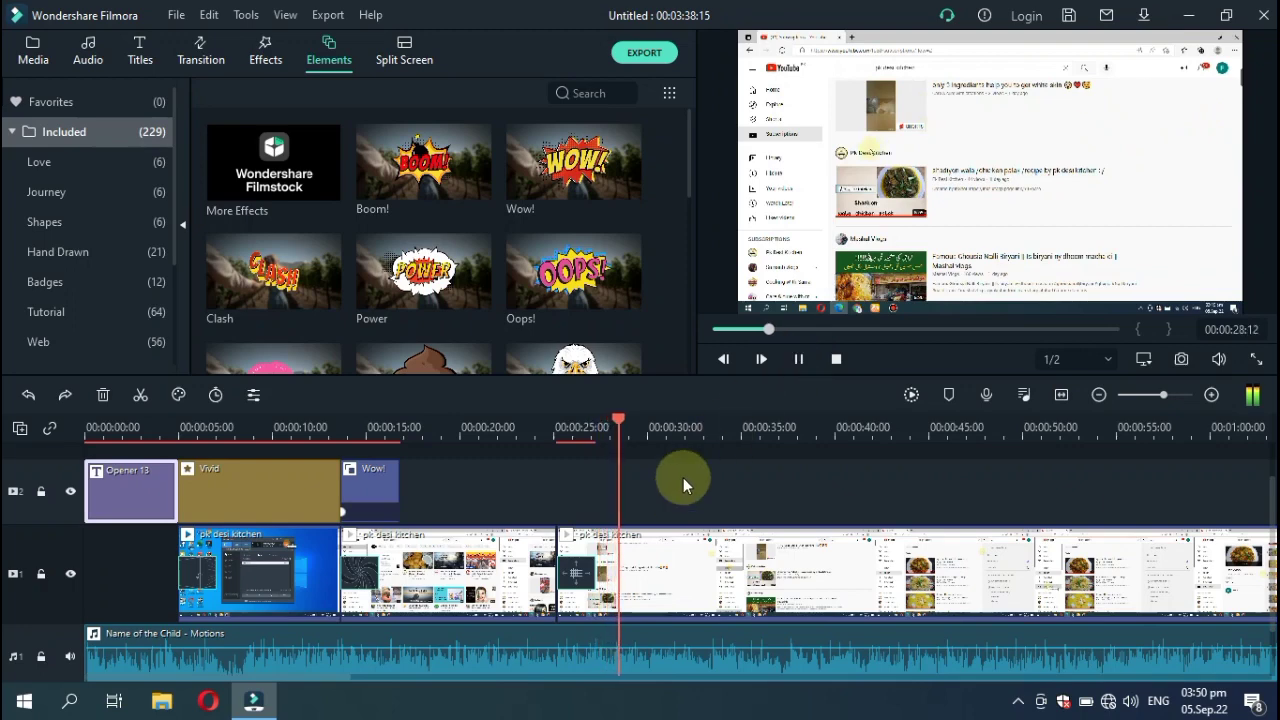
pyautogui.click(835, 360)
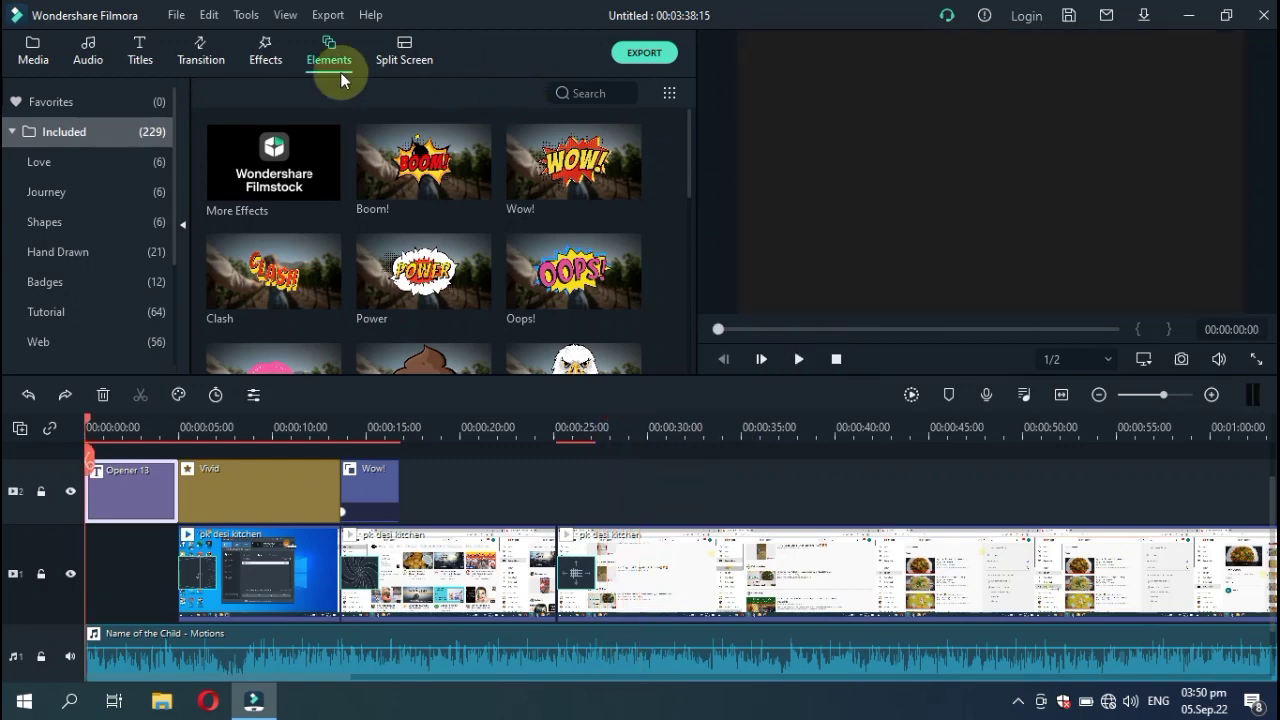
# - Preview the Credit 1 end credits title, add it to the timeline and move it onto video track 2, starting at about 34 seconds
pyautogui.click(145, 50)
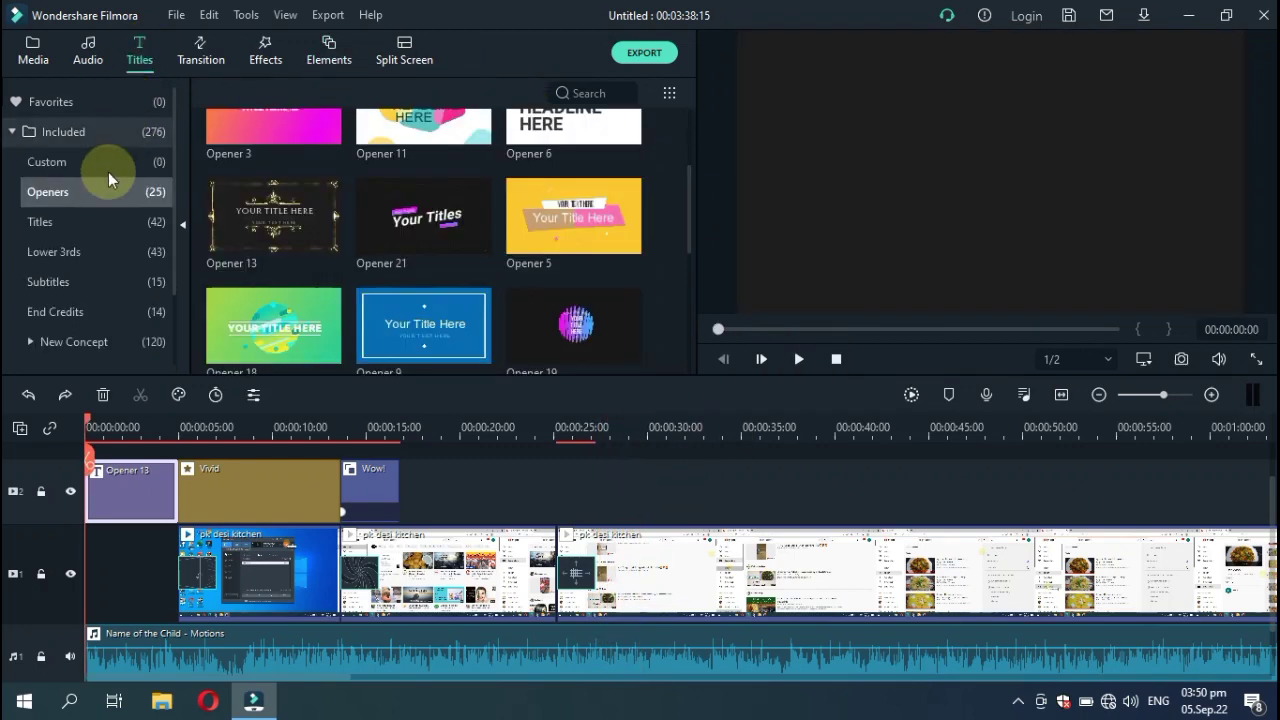
pyautogui.click(67, 311)
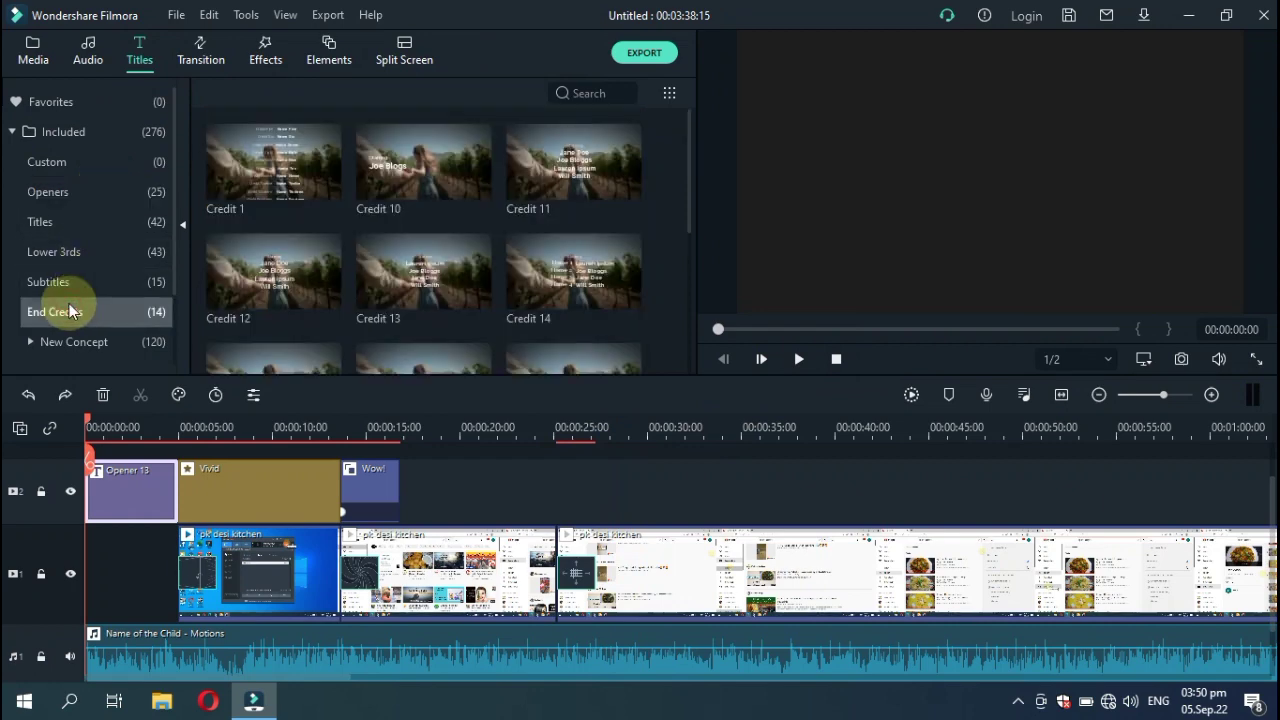
pyautogui.click(271, 198)
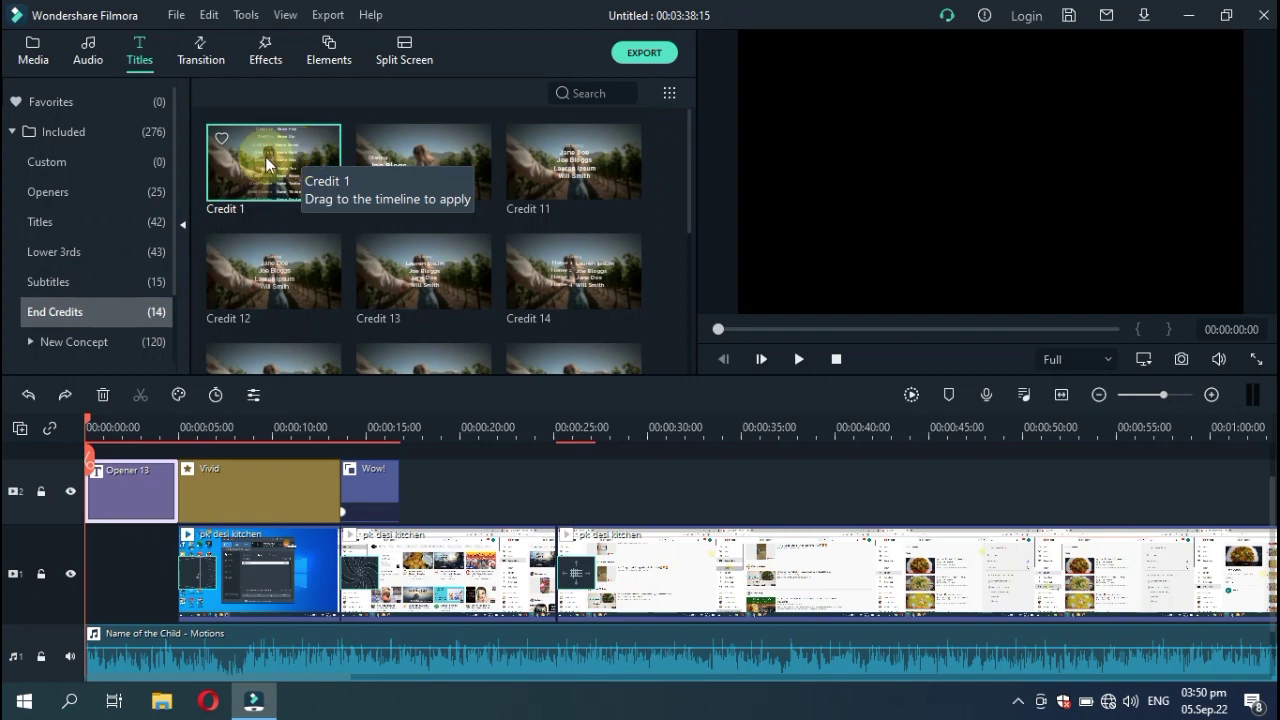
pyautogui.doubleClick(266, 158)
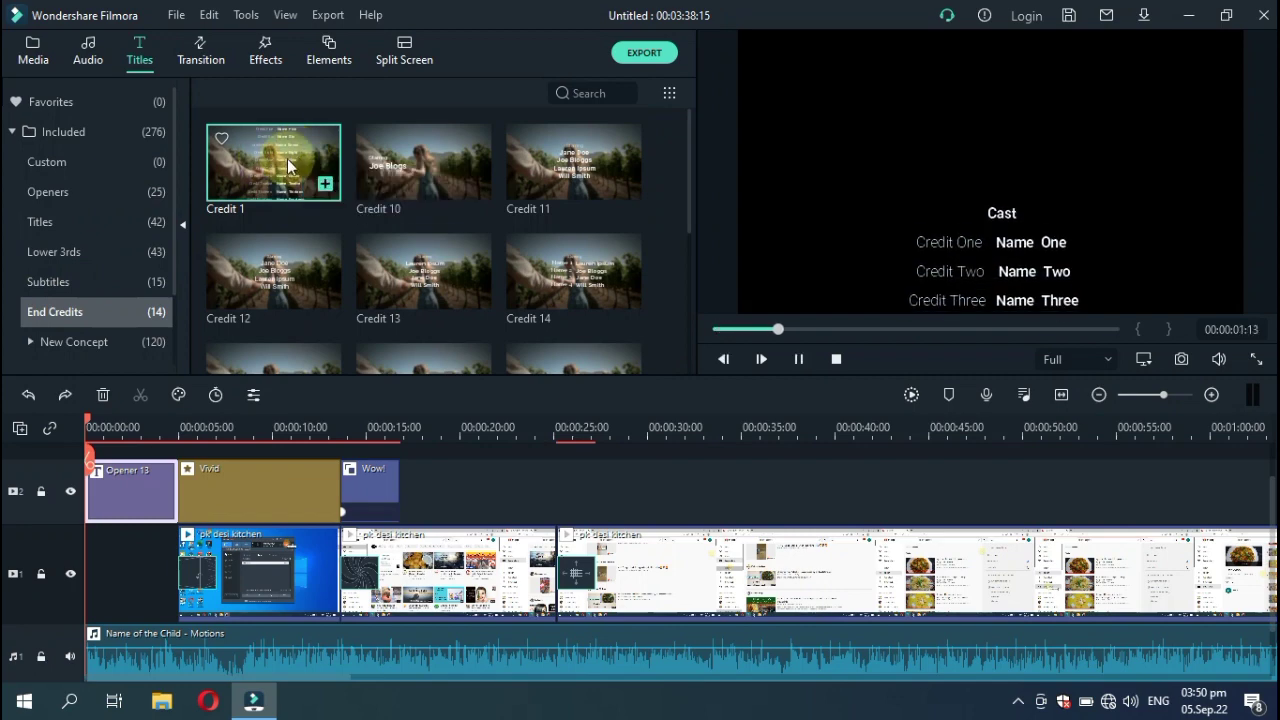
pyautogui.click(324, 184)
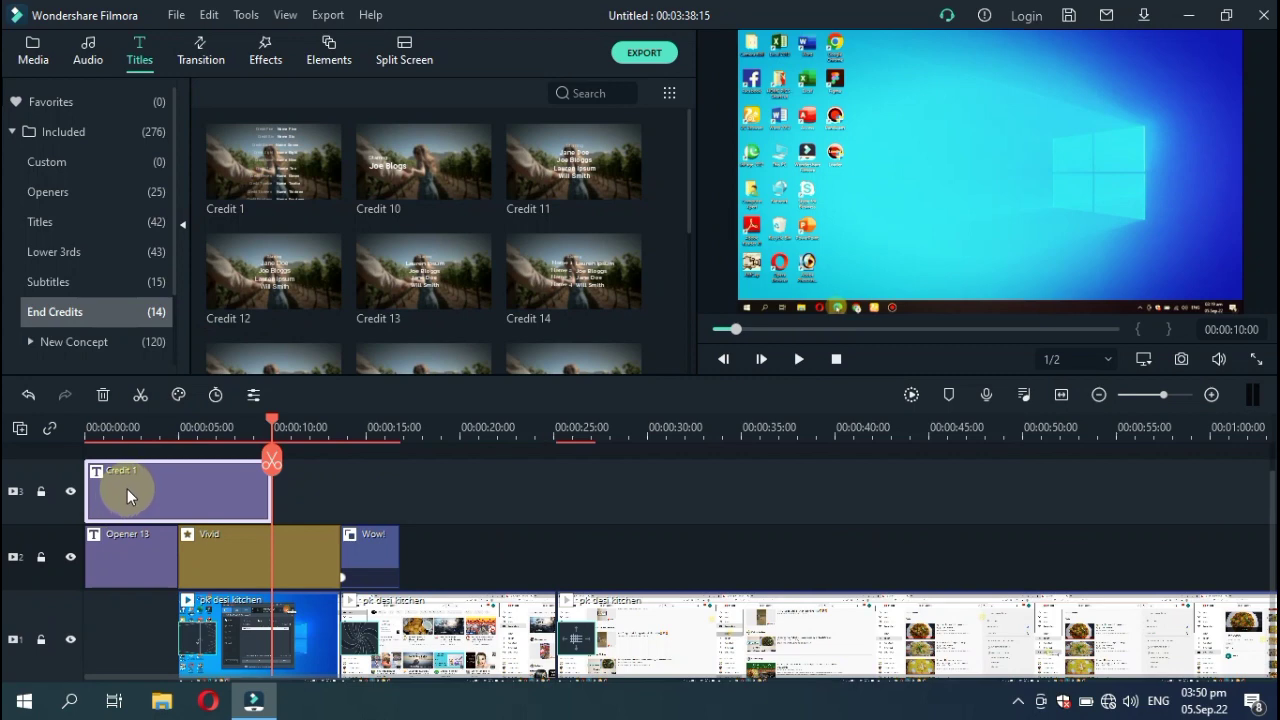
pyautogui.moveTo(127, 489); pyautogui.dragTo(767, 547)
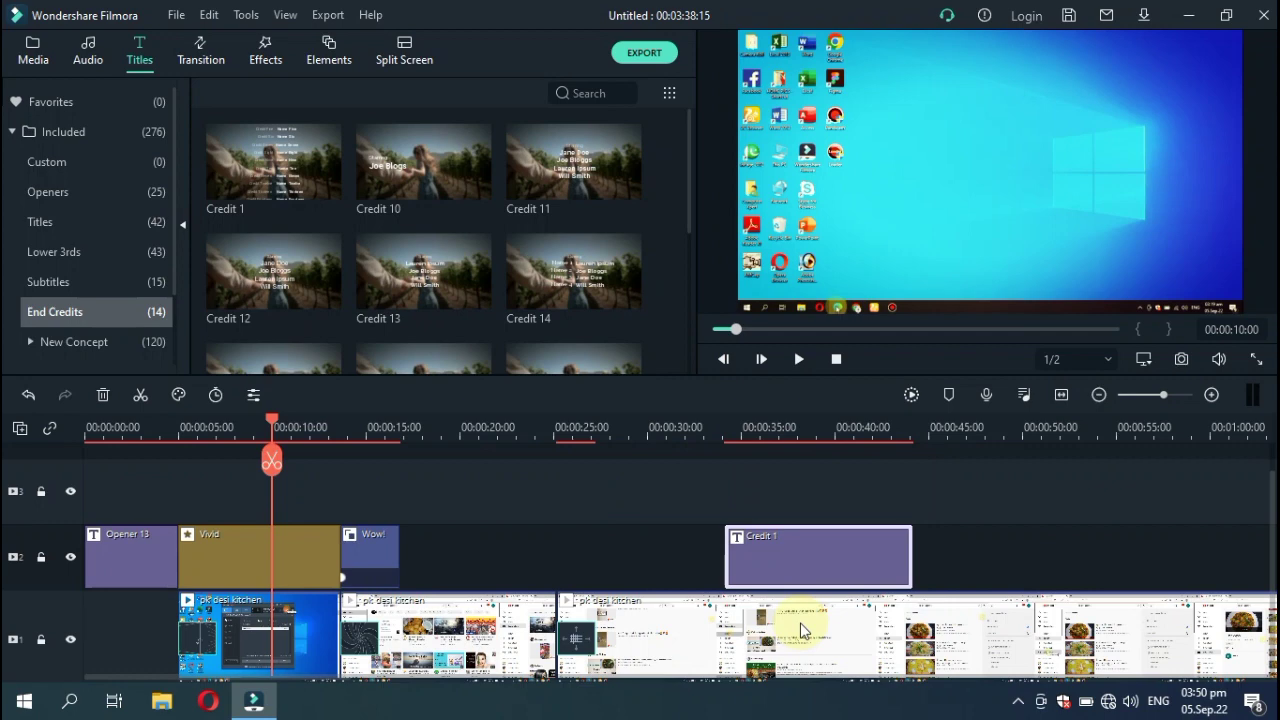
# - Set the Credit 1 title's font to Roboto Condensed Bold, apply Text style 18 and confirm the edit
pyautogui.doubleClick(845, 562)
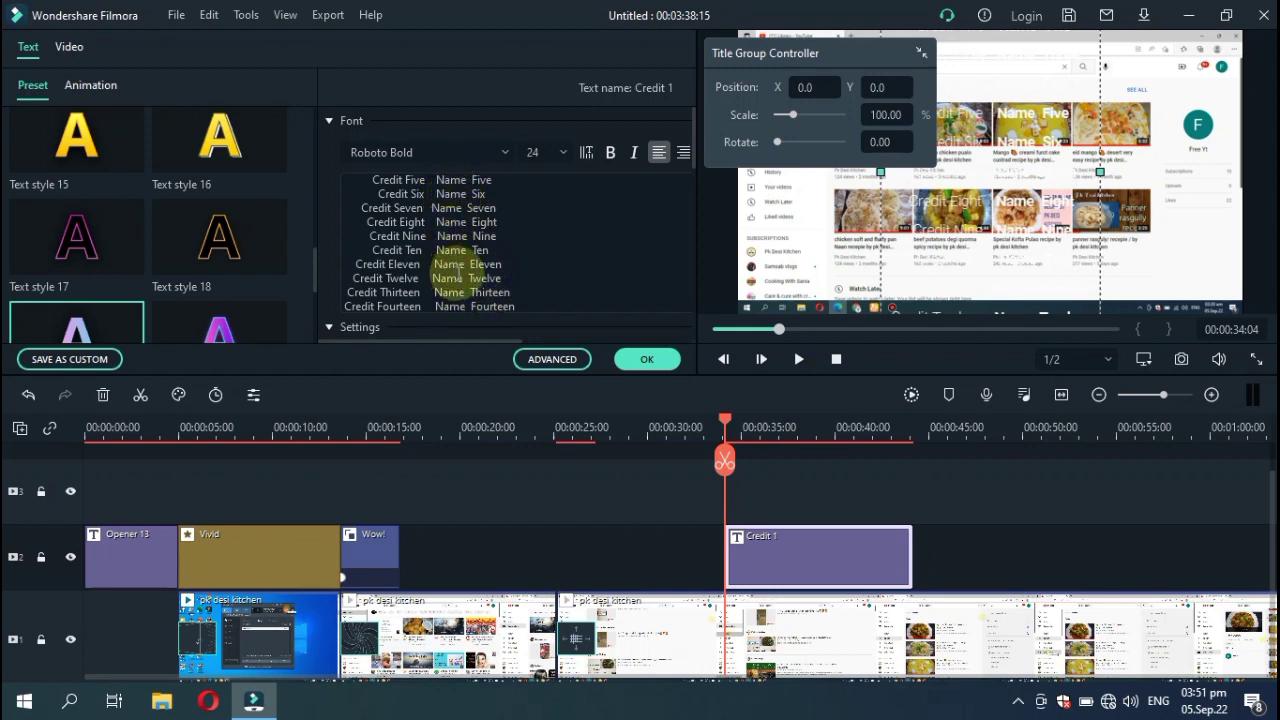
pyautogui.click(499, 147)
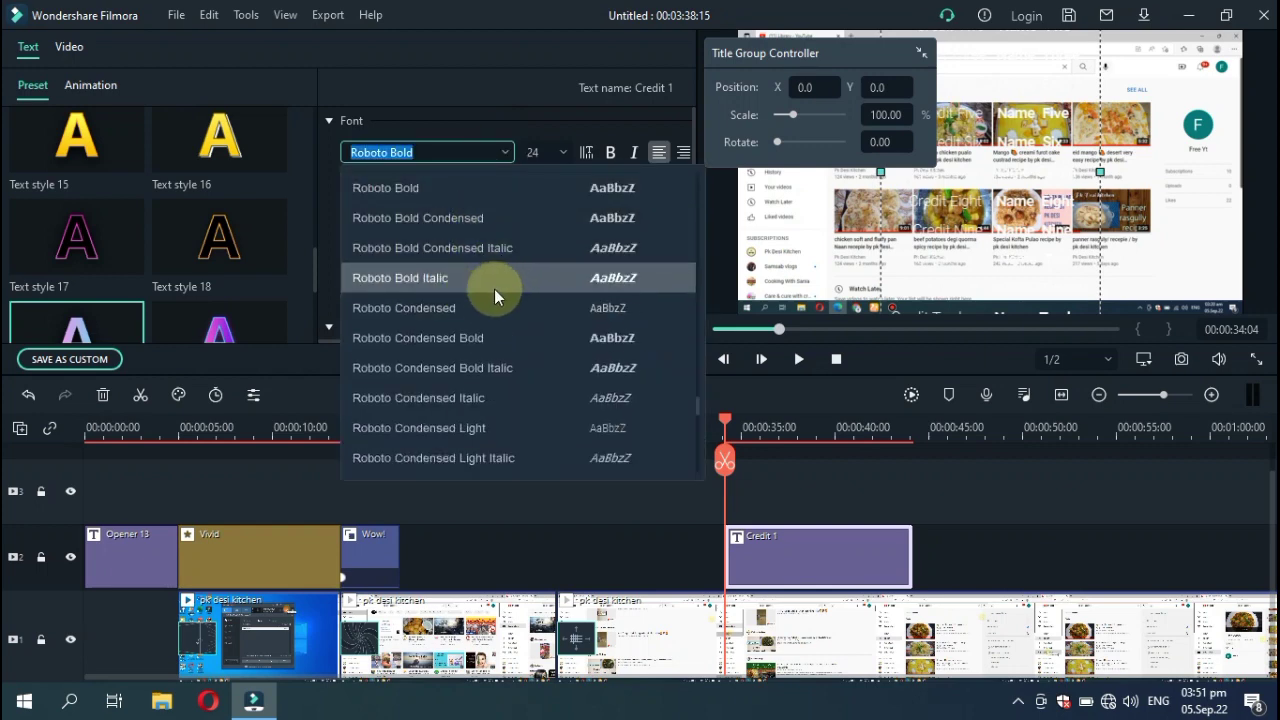
pyautogui.click(494, 340)
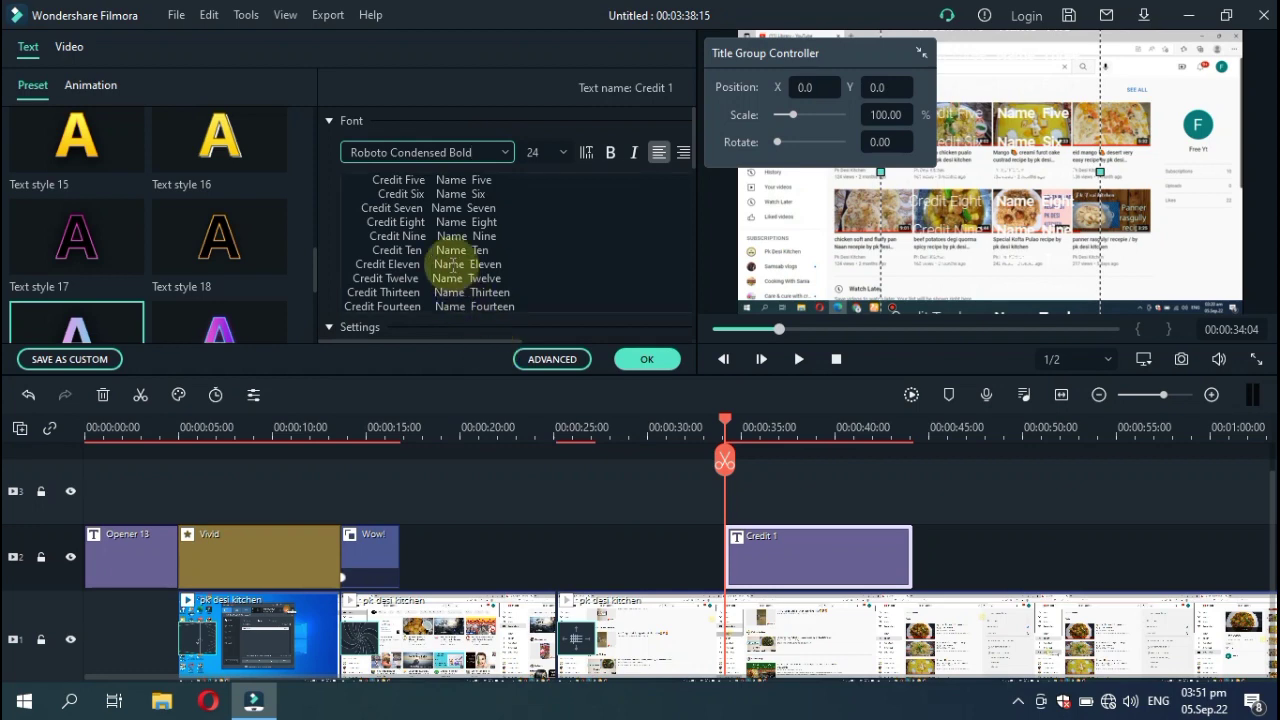
pyautogui.click(222, 238)
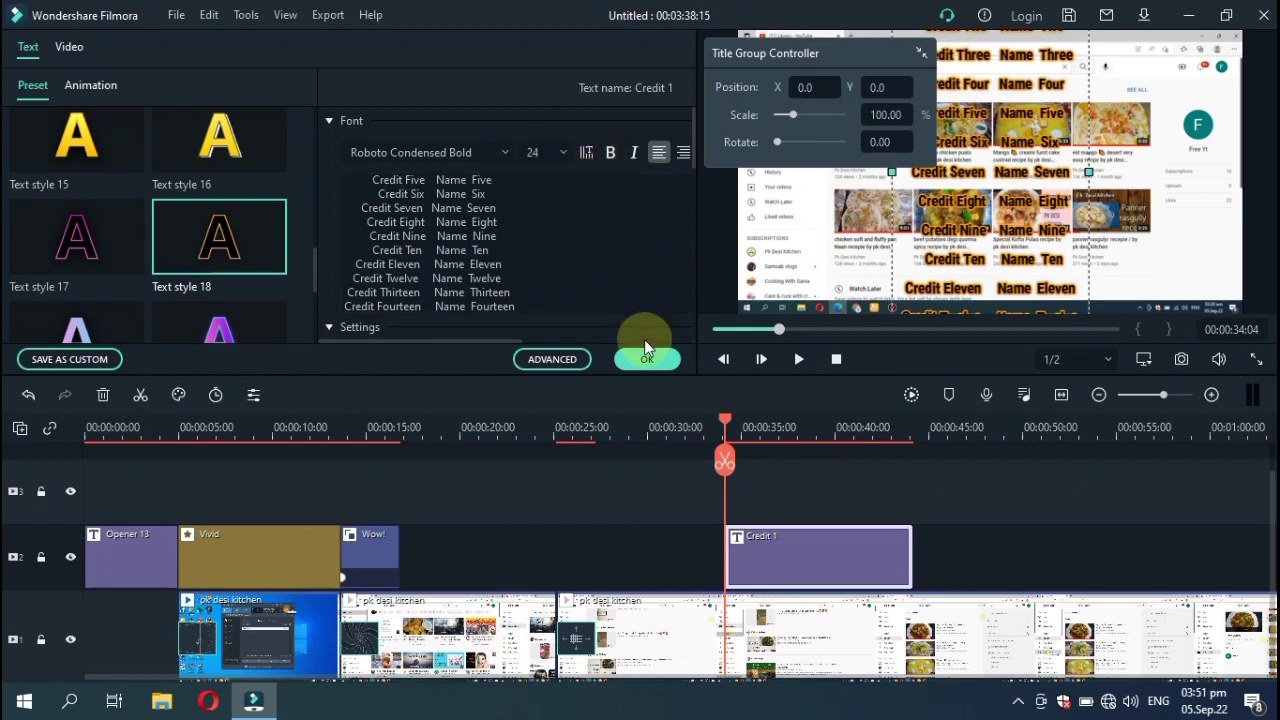
pyautogui.click(626, 368)
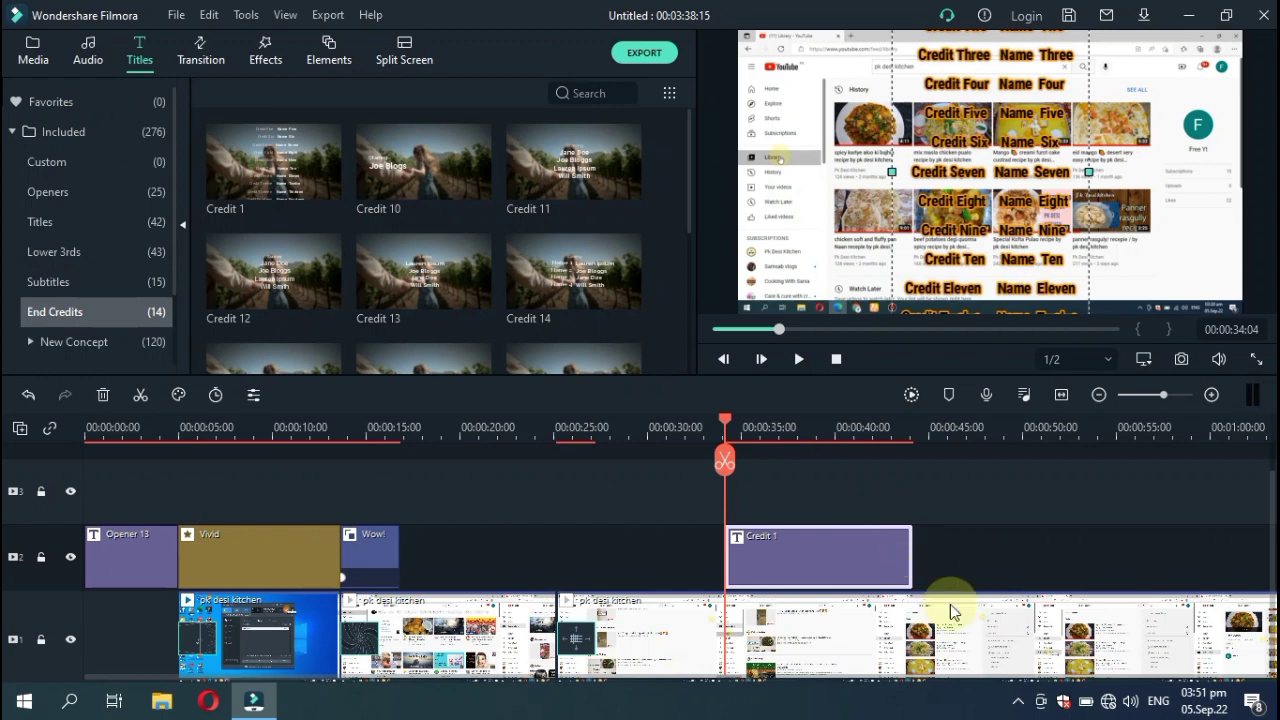
# - Split the last video clip at 00:00:46:13, just past the end credits, and delete the part after the split
pyautogui.click(990, 655)
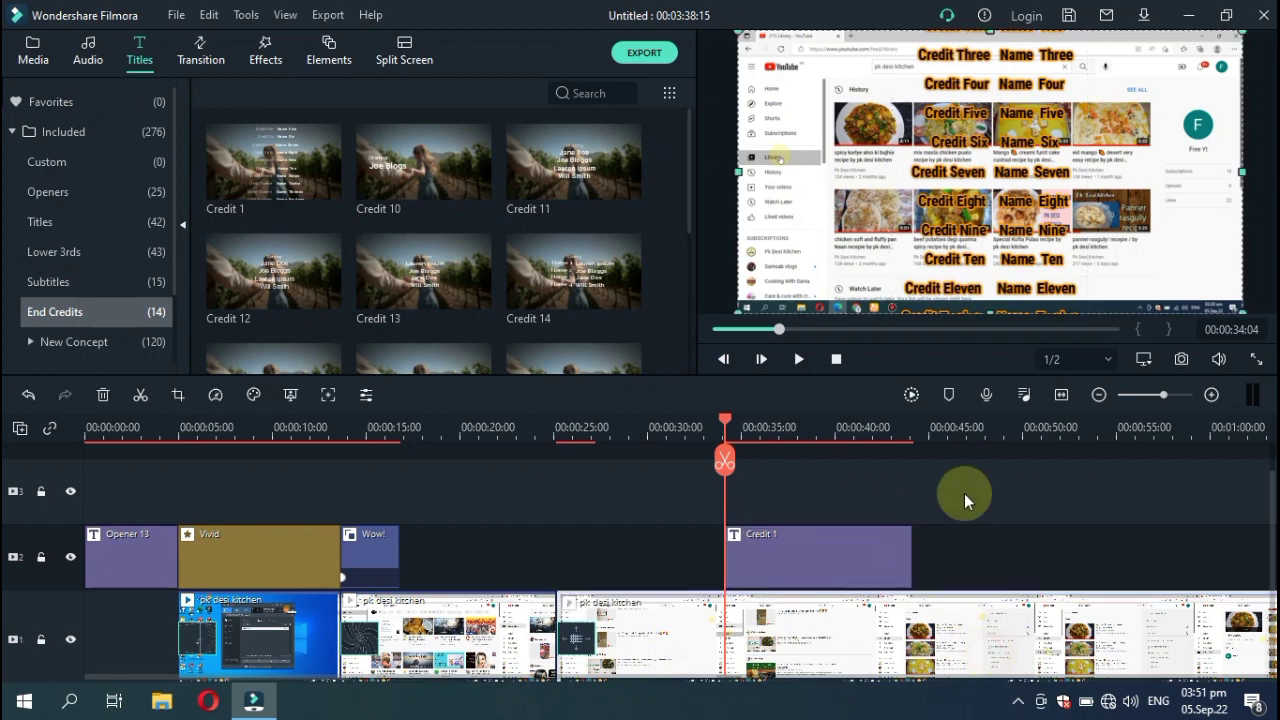
pyautogui.click(957, 440)
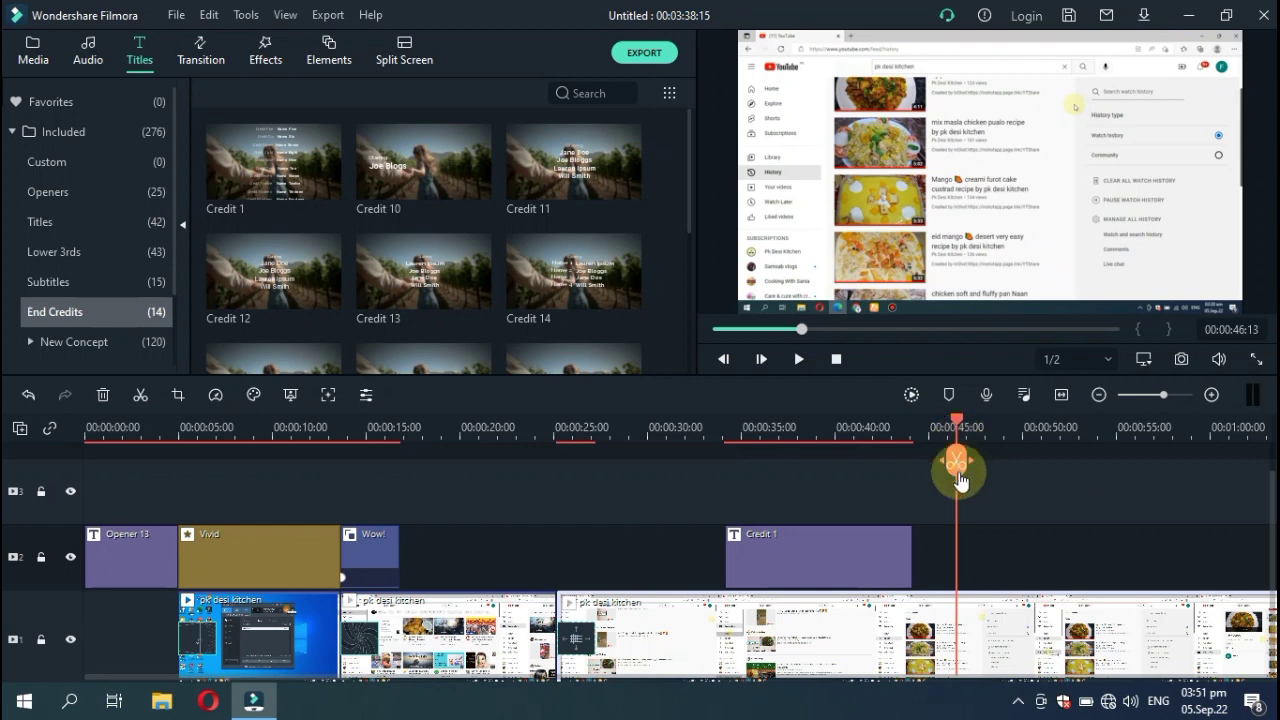
pyautogui.click(956, 462)
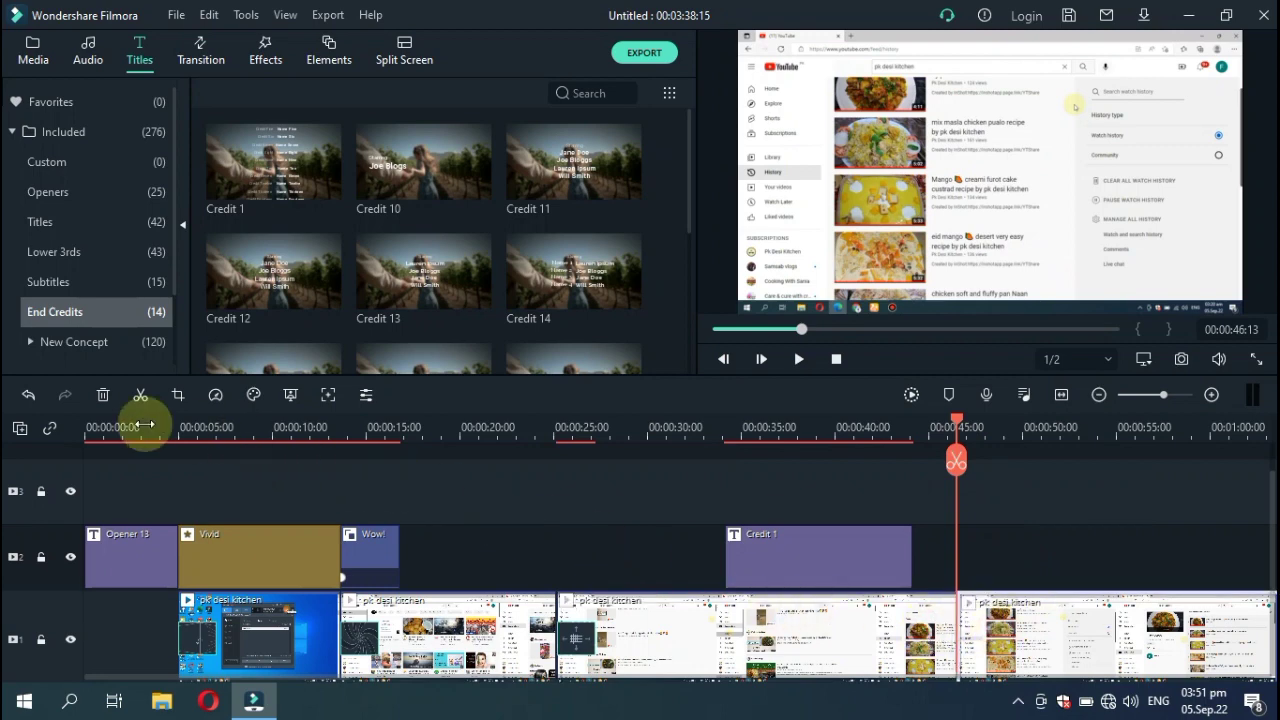
pyautogui.click(100, 398)
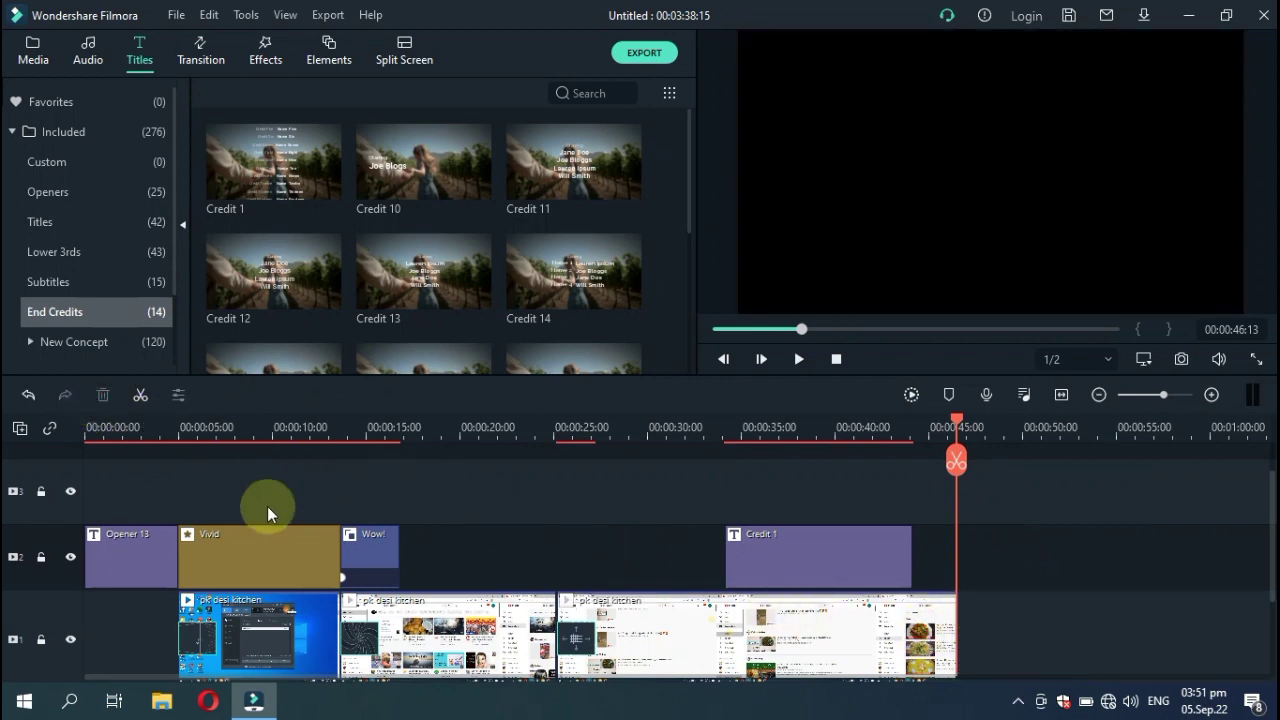
# - Move the Credit 1 title along video track 2 so its end aligns with the end of the last video clip
pyautogui.click(728, 615)
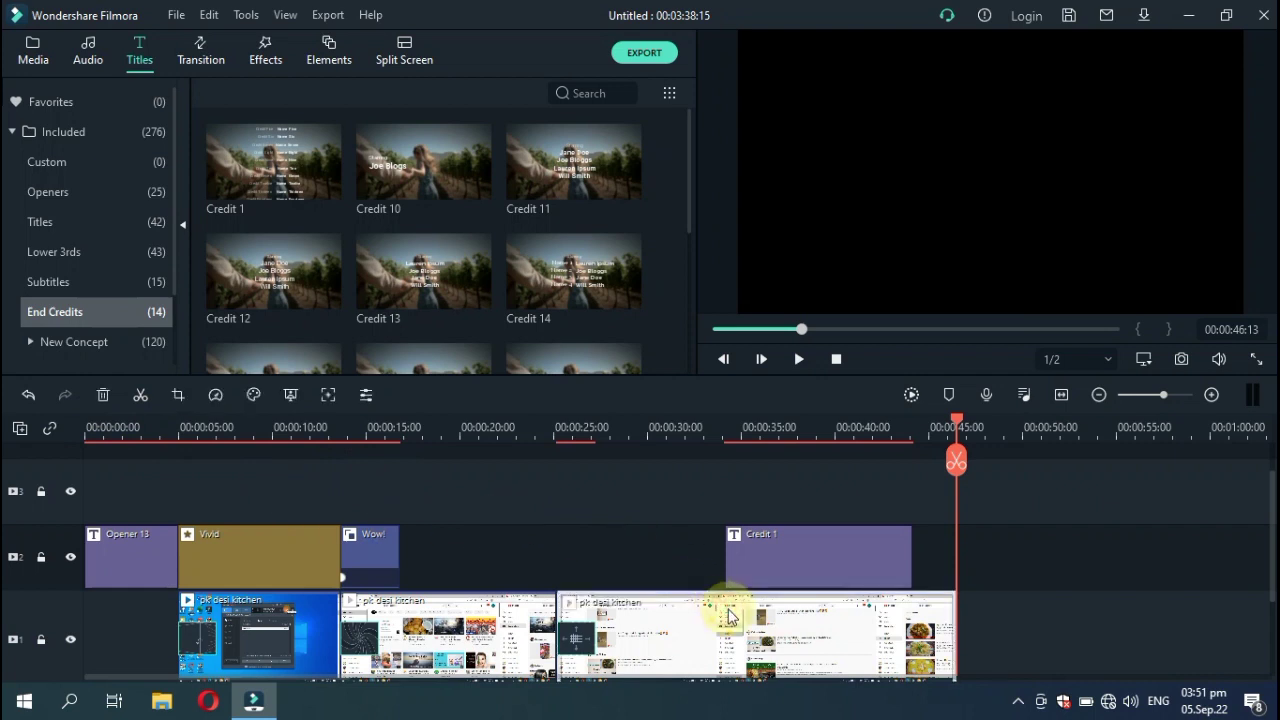
pyautogui.click(814, 554)
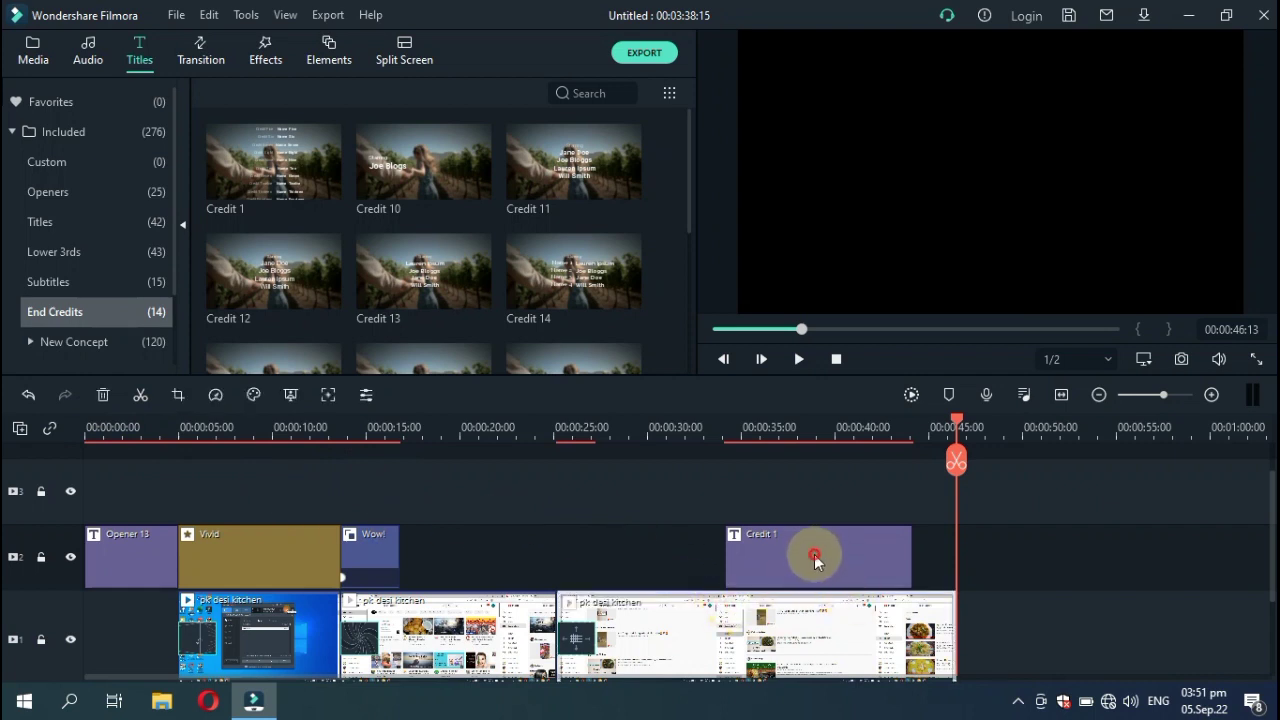
pyautogui.moveTo(814, 554); pyautogui.dragTo(849, 554)
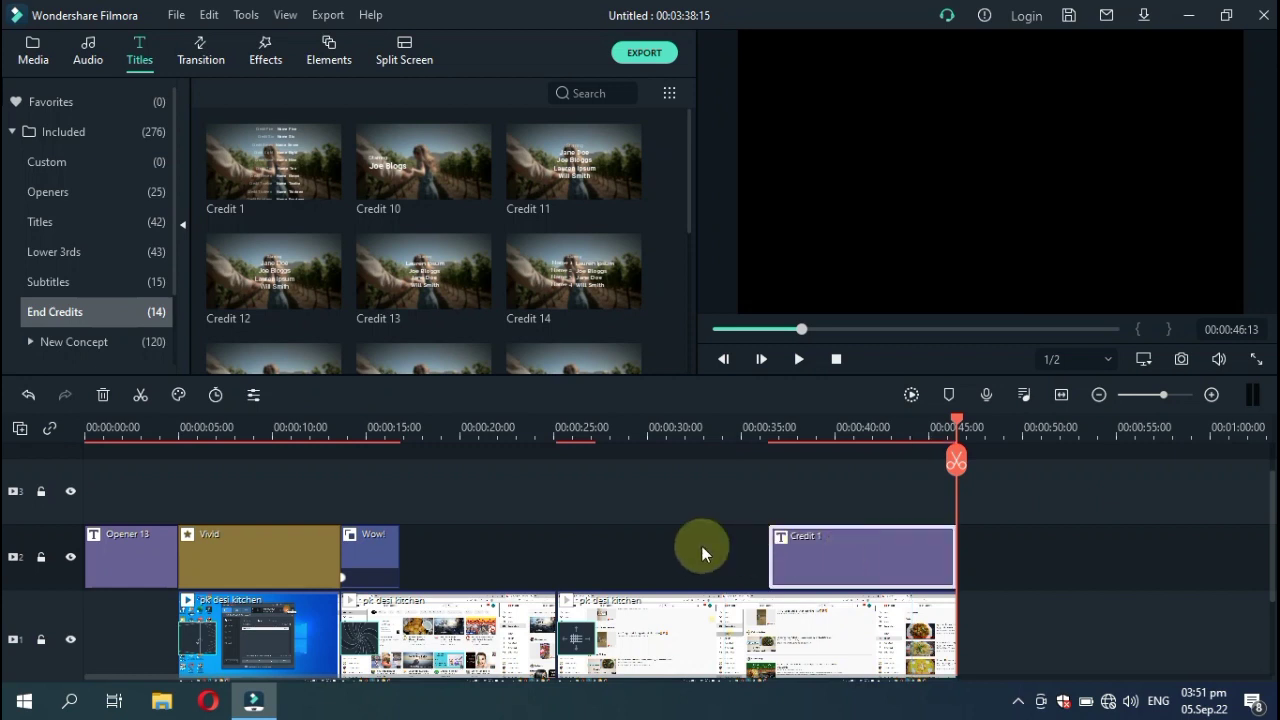
pyautogui.click(553, 557)
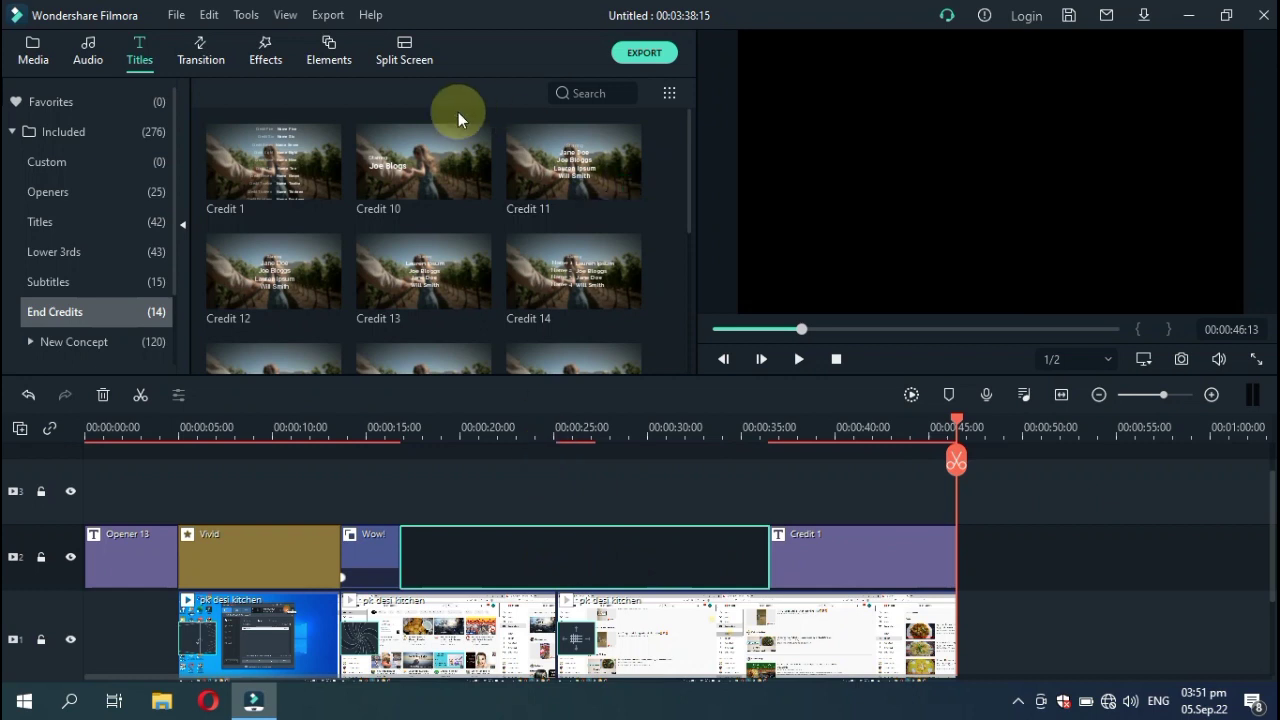
# - Play the whole timeline from 00:00:00:00 to check the finished edit through the end credits, and stop playback
pyautogui.click(92, 433)
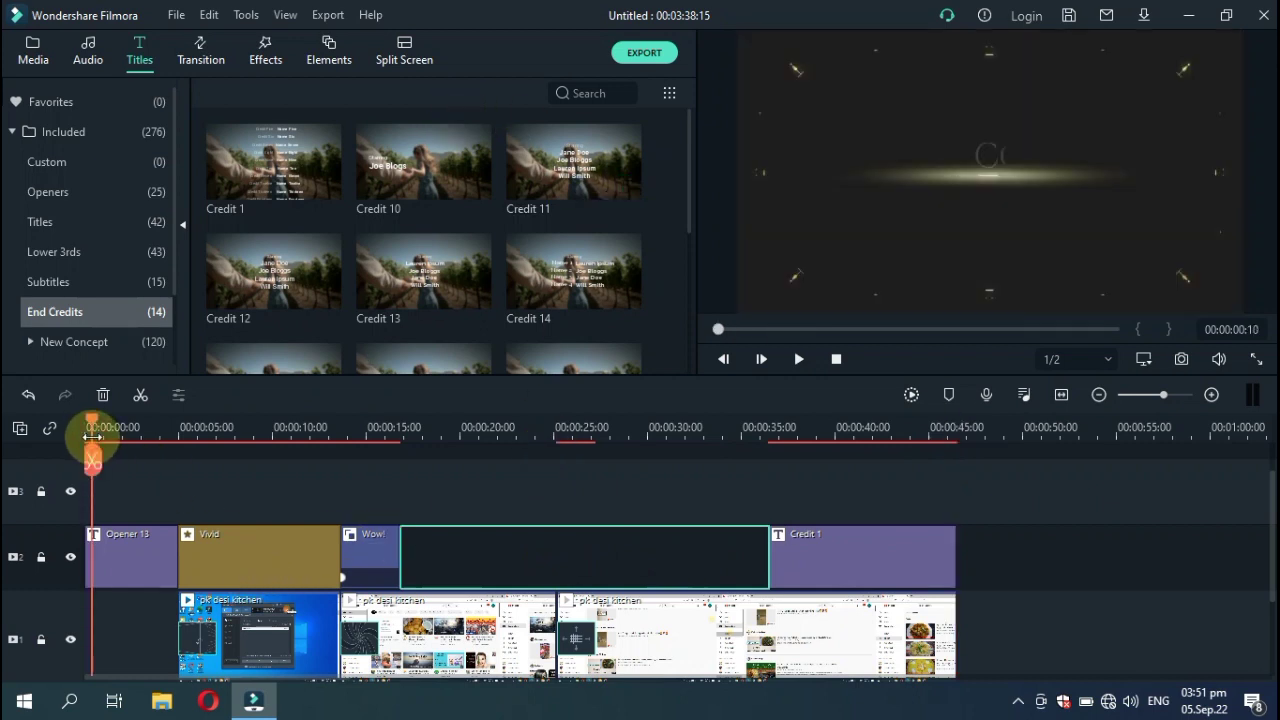
pyautogui.moveTo(92, 437); pyautogui.dragTo(51, 434)
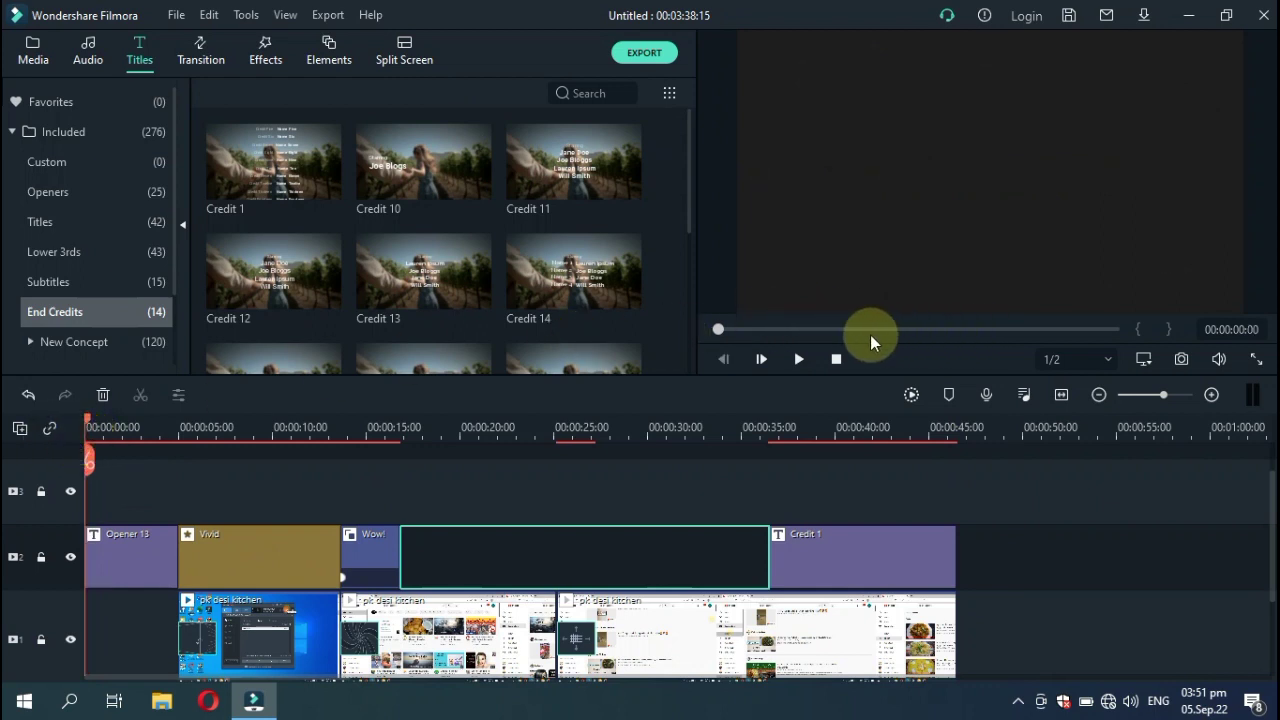
pyautogui.click(804, 357)
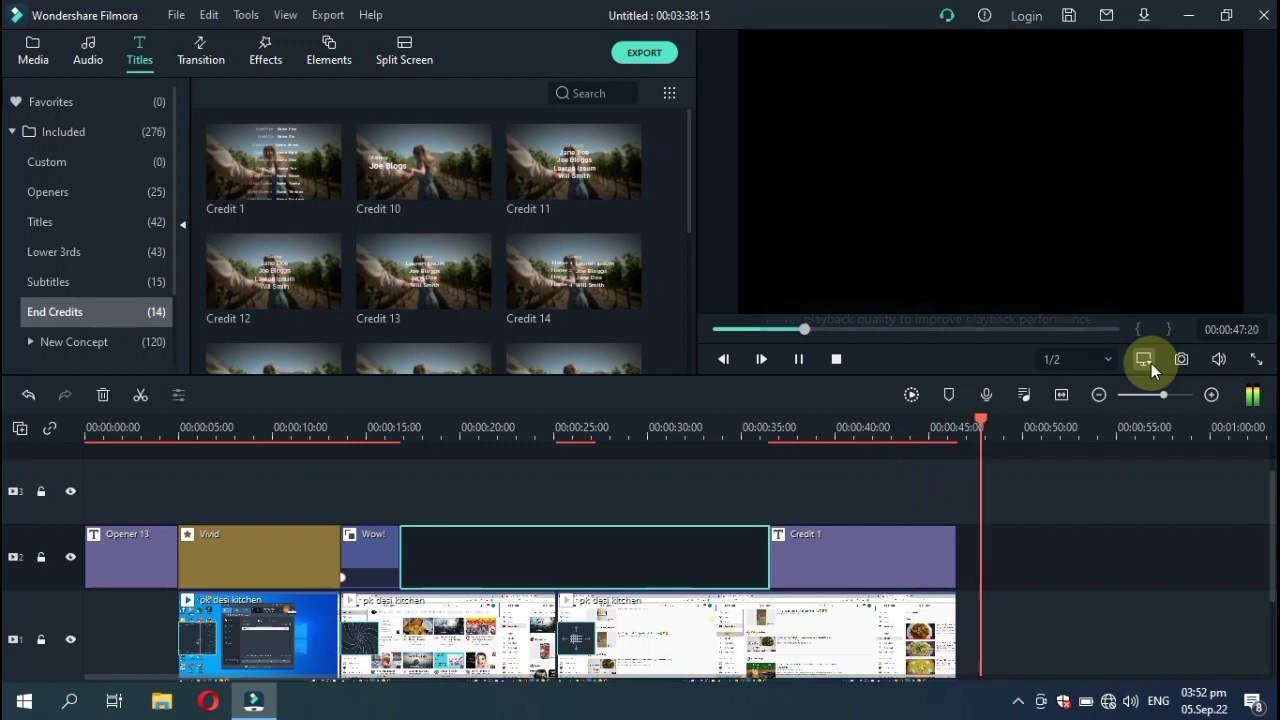
pyautogui.click(836, 358)
# - Open the export settings for a local MP4, set the quality to Best and the resolution to 720x480, and confirm
pyautogui.click(642, 53)
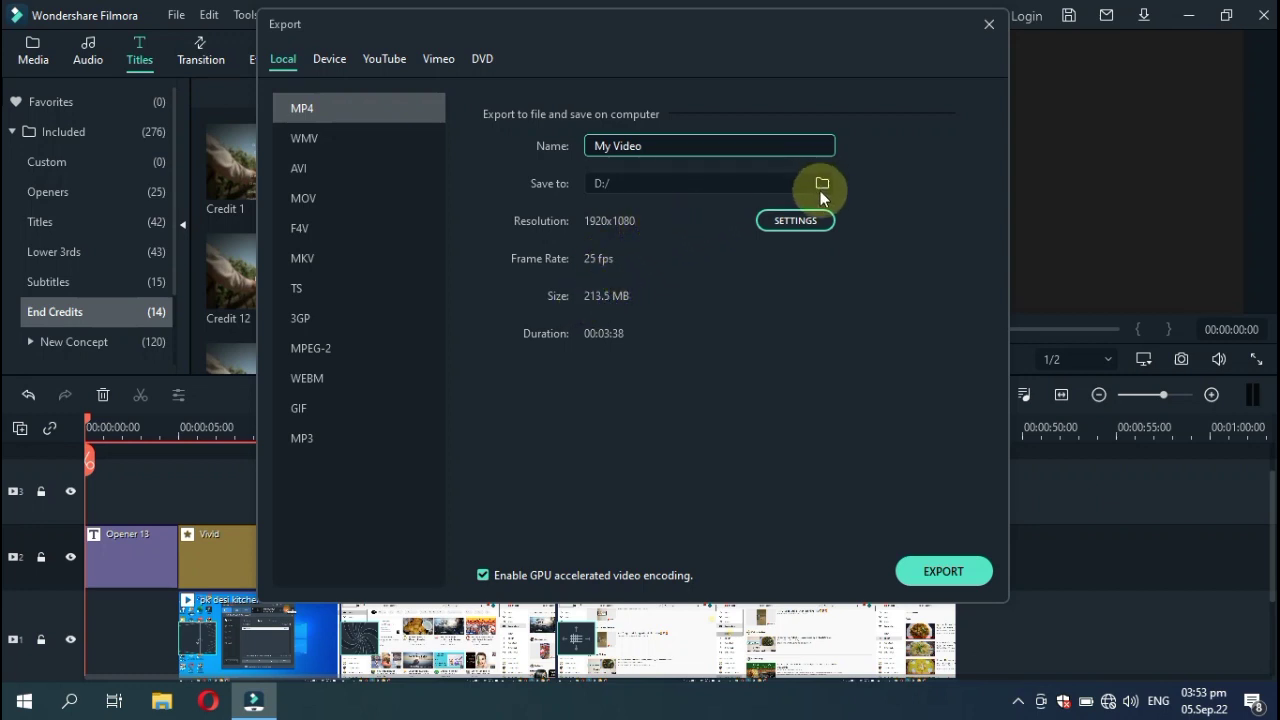
pyautogui.click(808, 220)
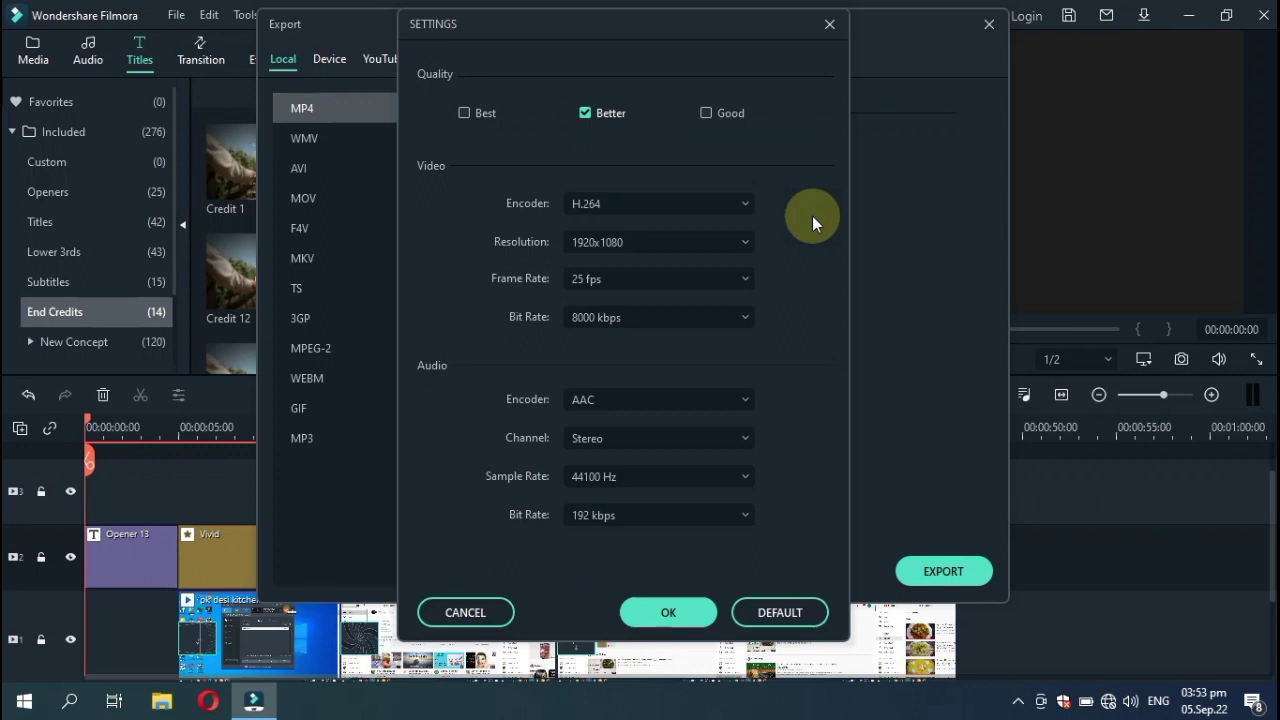
pyautogui.click(737, 236)
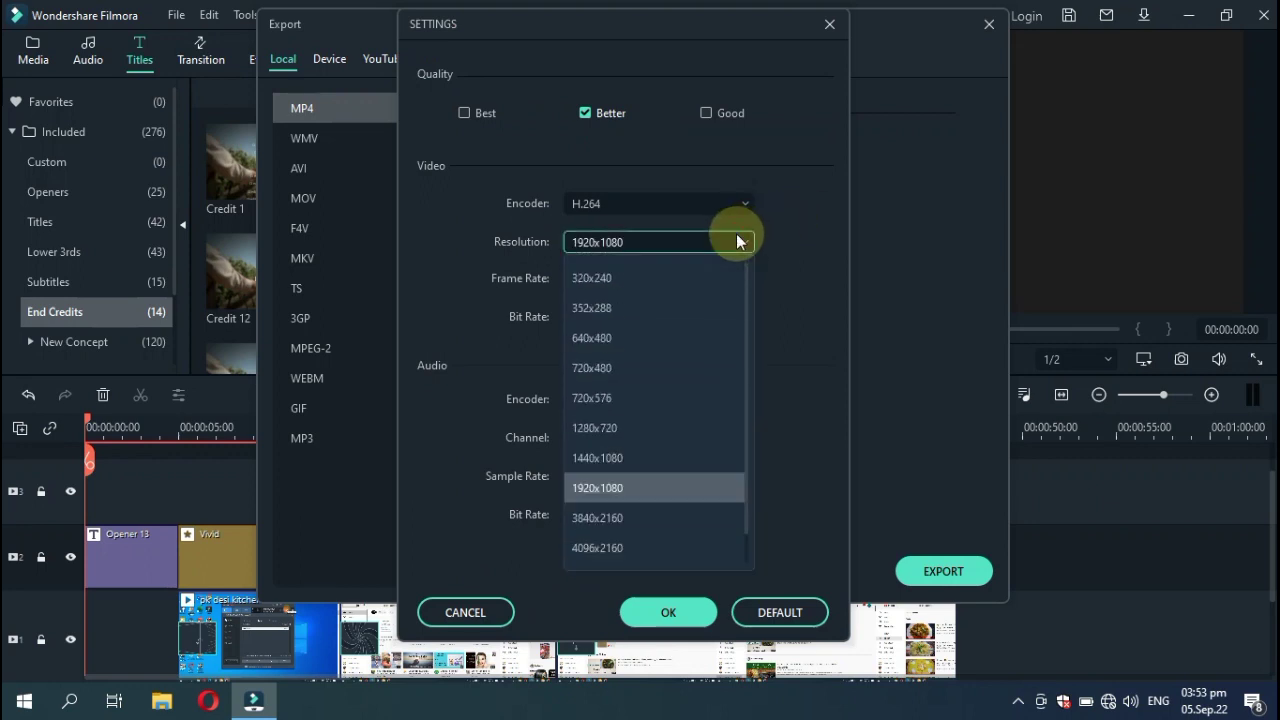
pyautogui.click(650, 362)
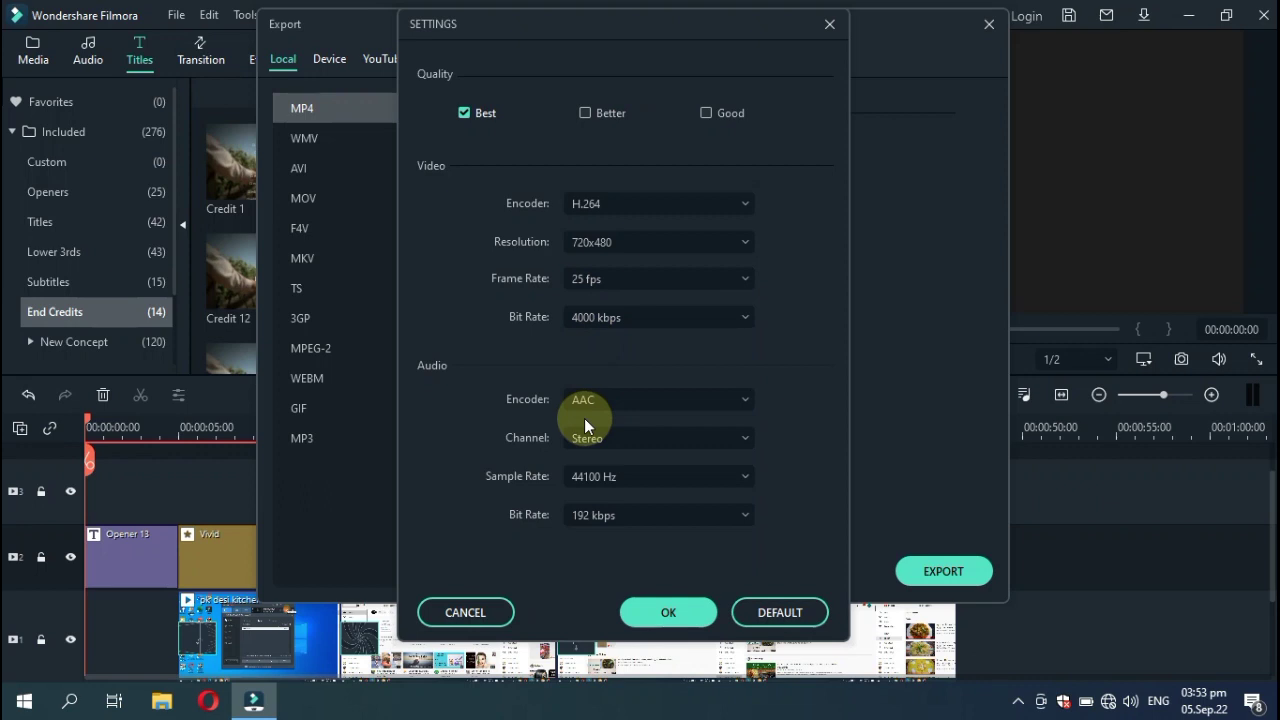
pyautogui.click(668, 612)
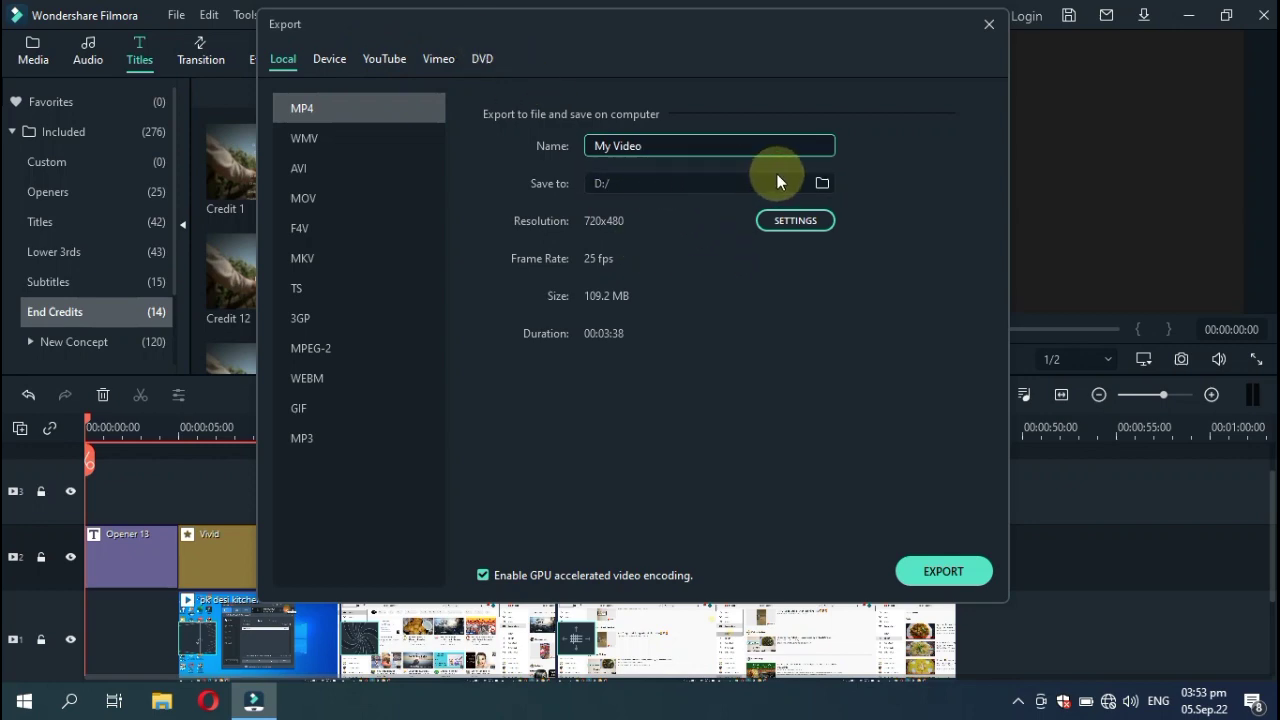
# - Check the destination folder, keep D:/ as the save location, and export the video as MP4
pyautogui.click(819, 182)
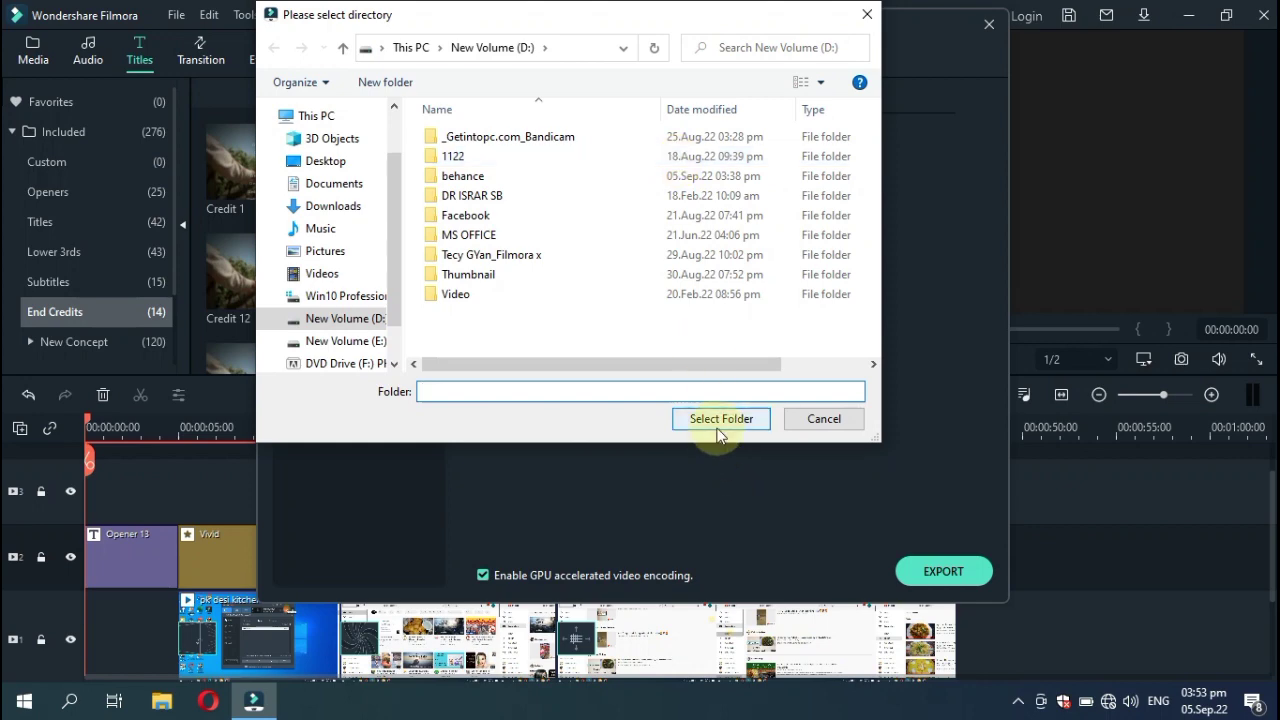
pyautogui.click(829, 419)
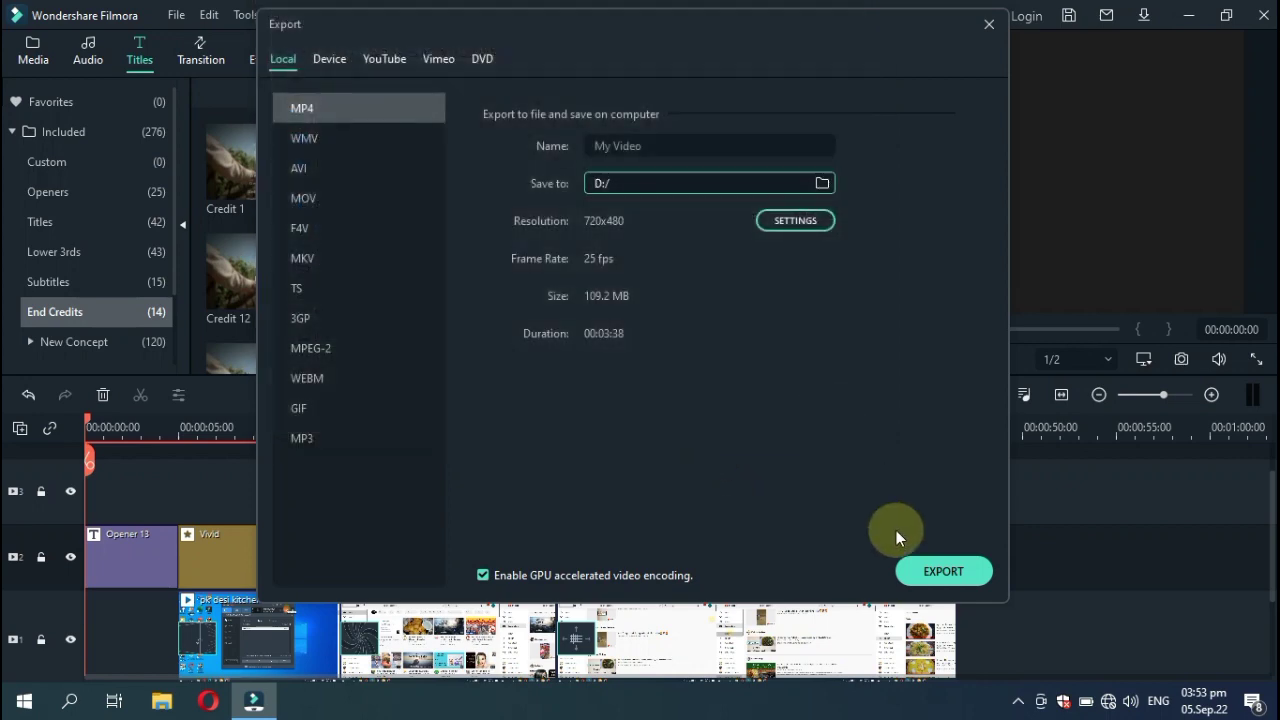
pyautogui.click(930, 572)
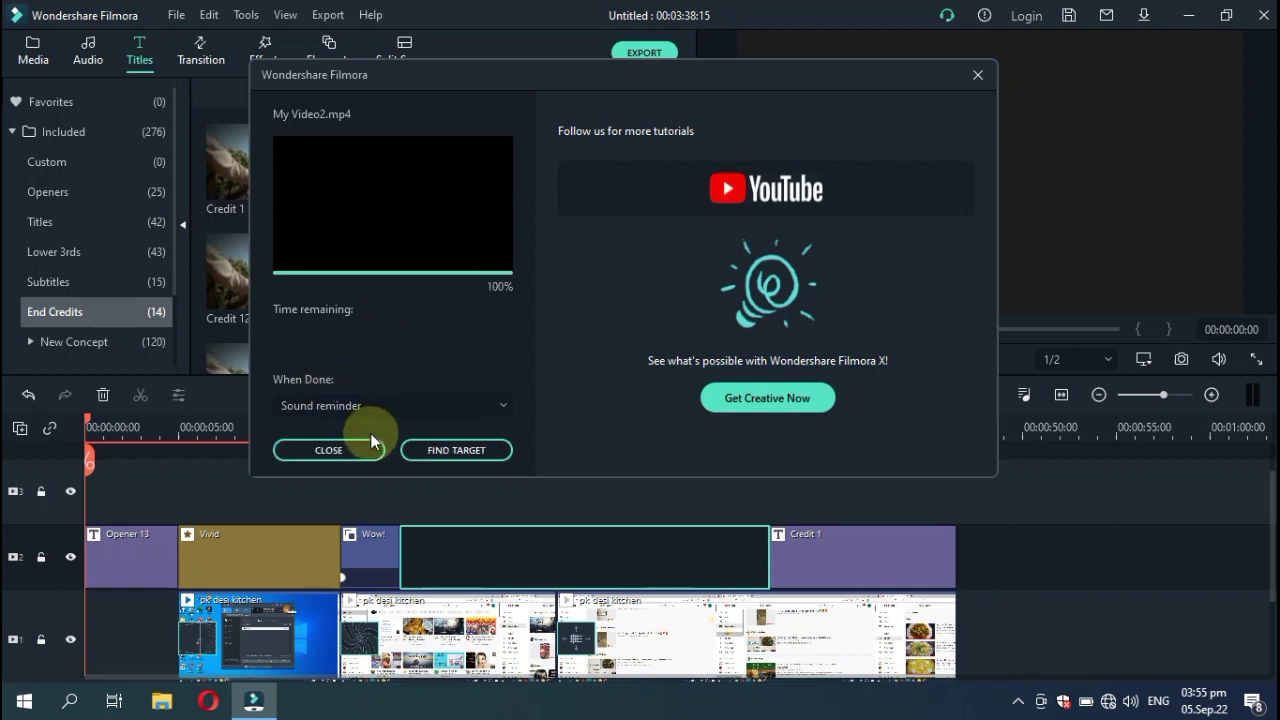
# - Show the exported file in its folder on drive D and play My Video2 in the video player
pyautogui.click(440, 450)
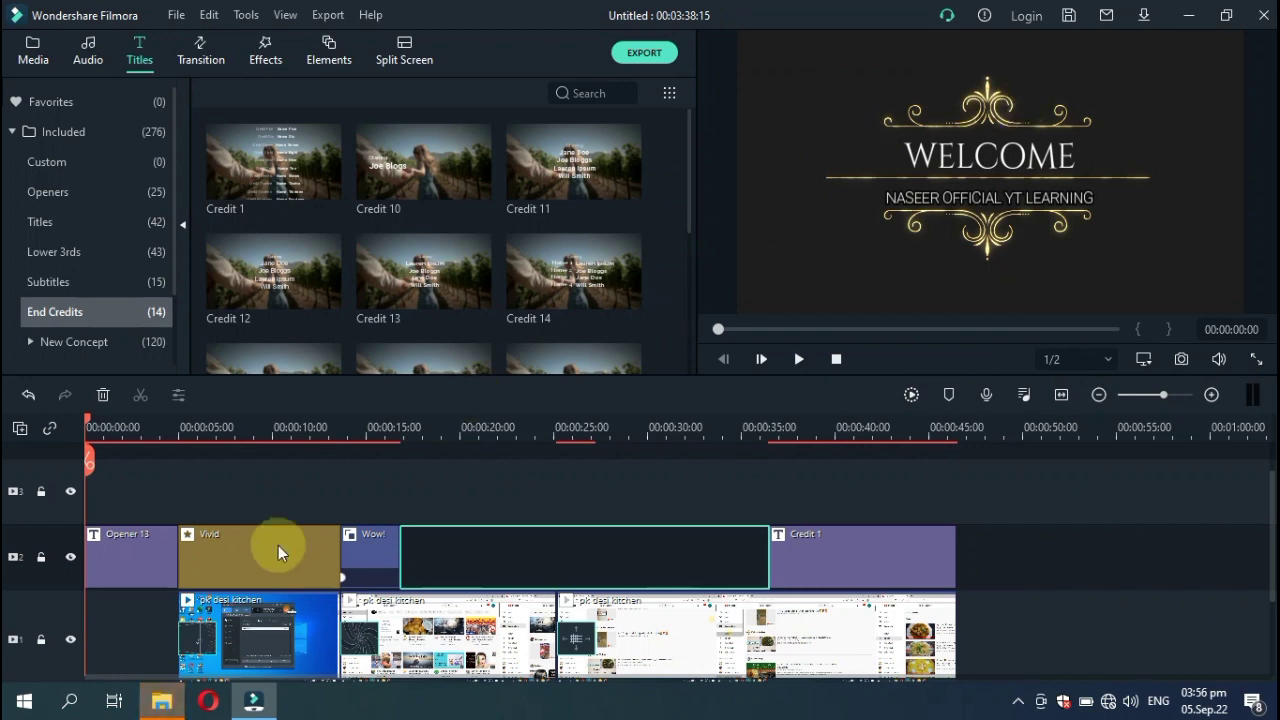
pyautogui.click(153, 712)
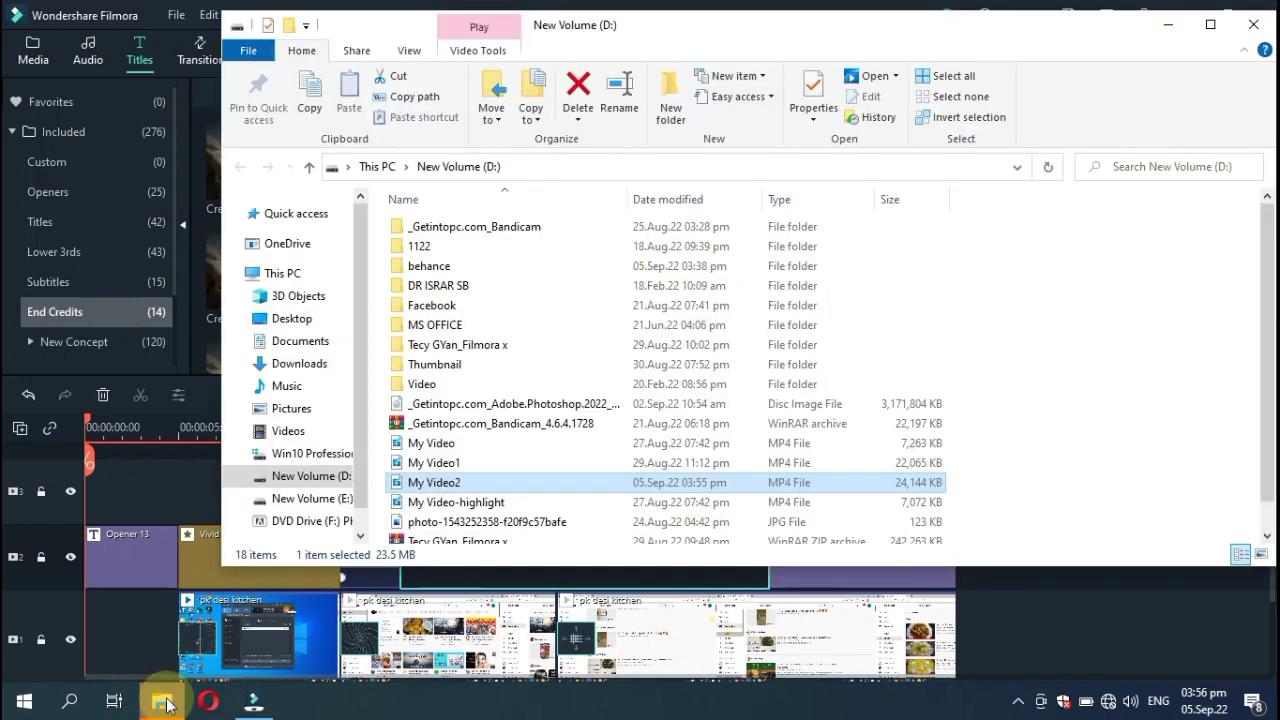
pyautogui.doubleClick(440, 484)
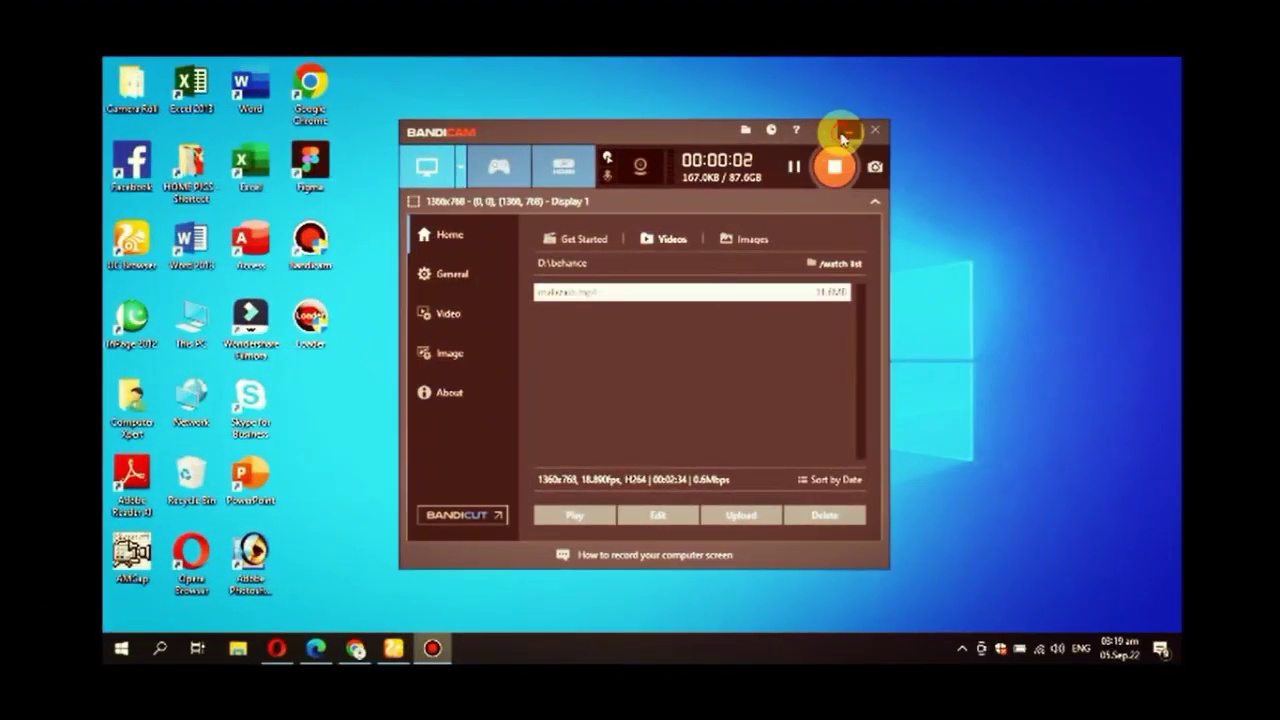
pyautogui.click(843, 132)
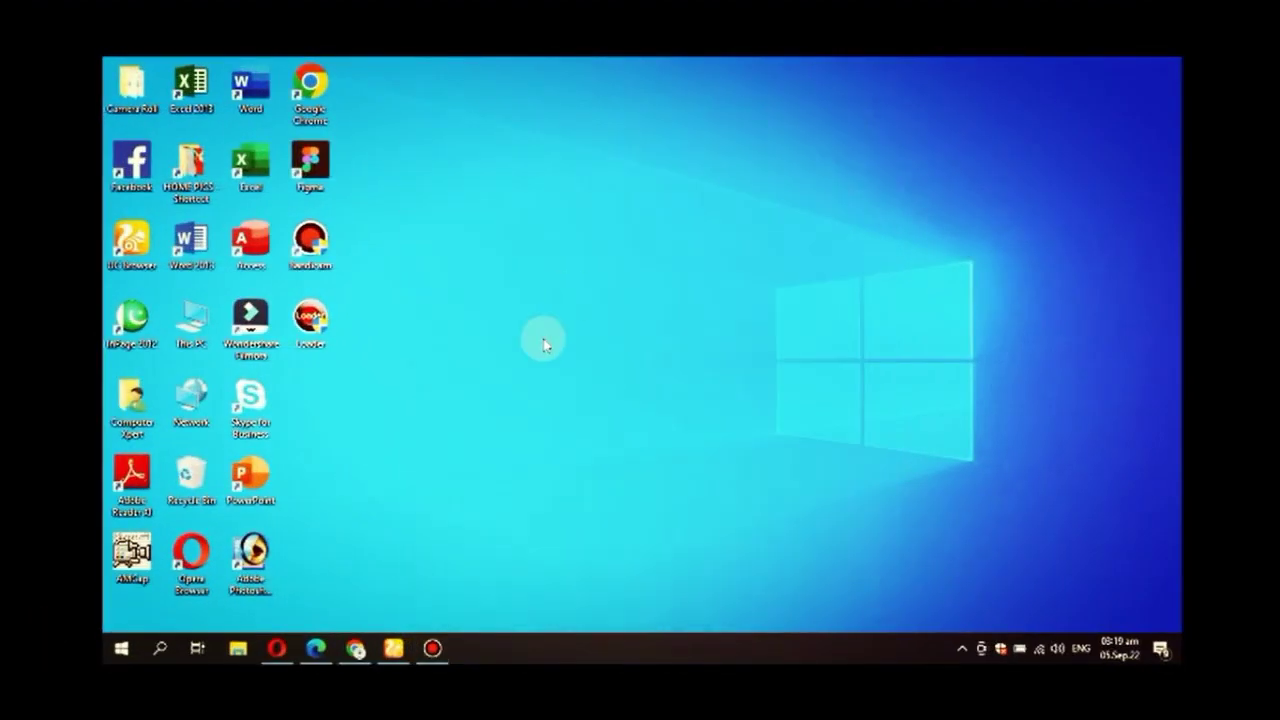
pyautogui.click(316, 648)
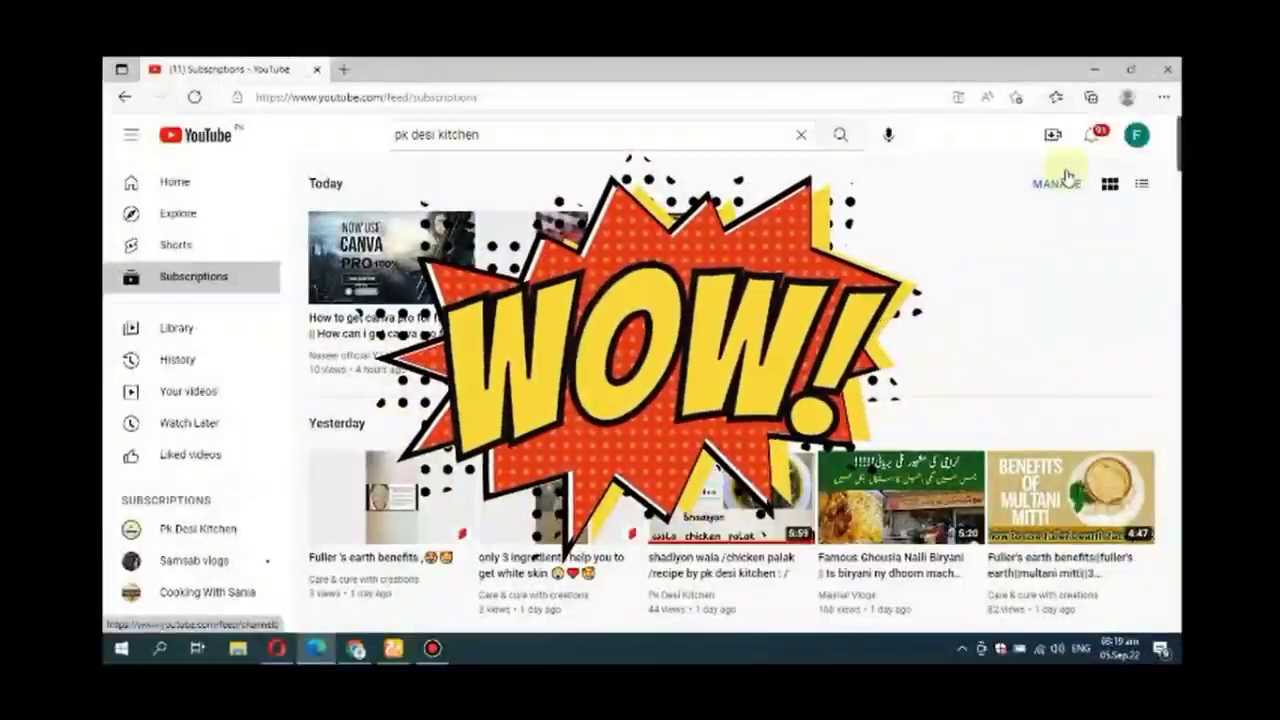
pyautogui.click(1143, 184)
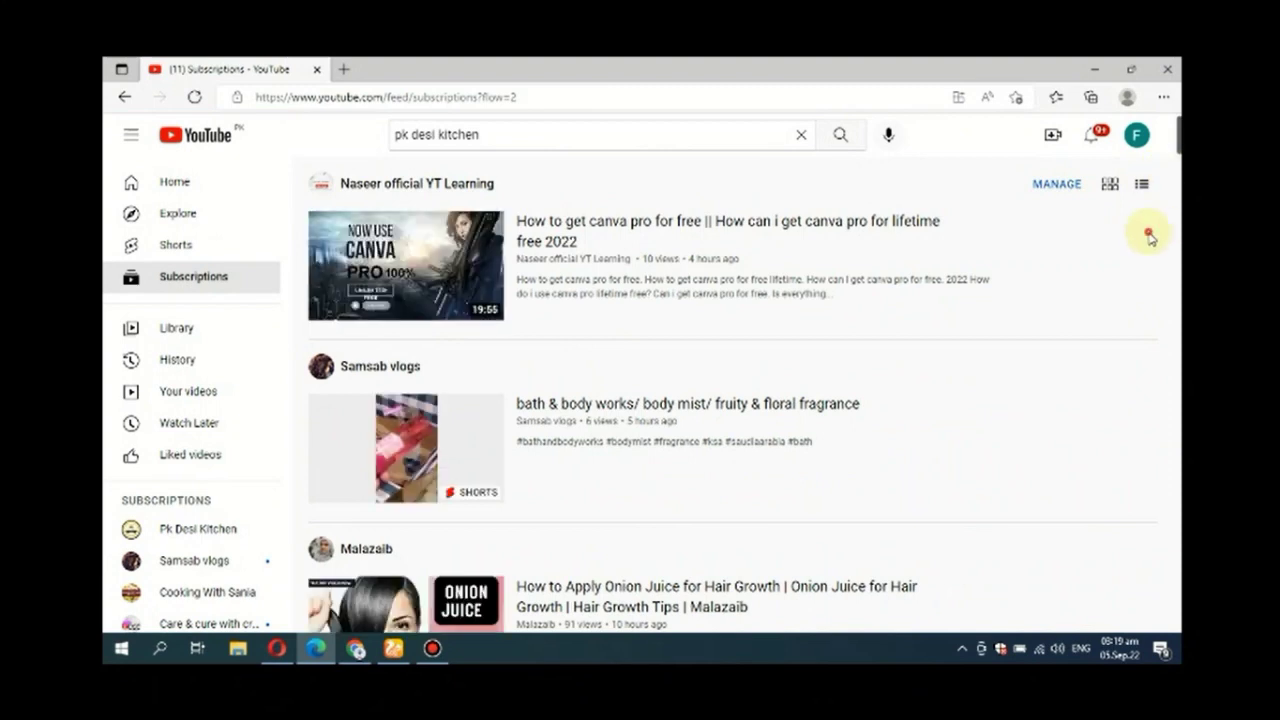
pyautogui.scroll(-3, 1150, 238)
pyautogui.scroll(-4, 1150, 238)
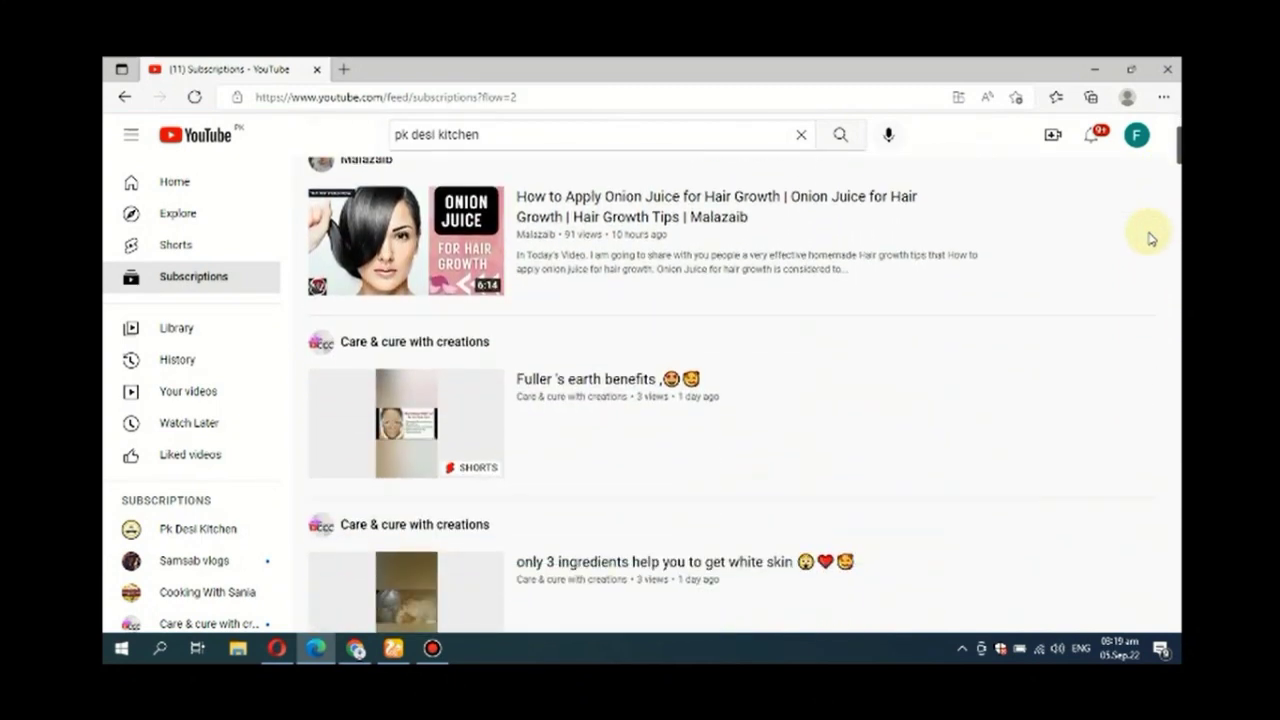
pyautogui.scroll(-3, 1150, 238)
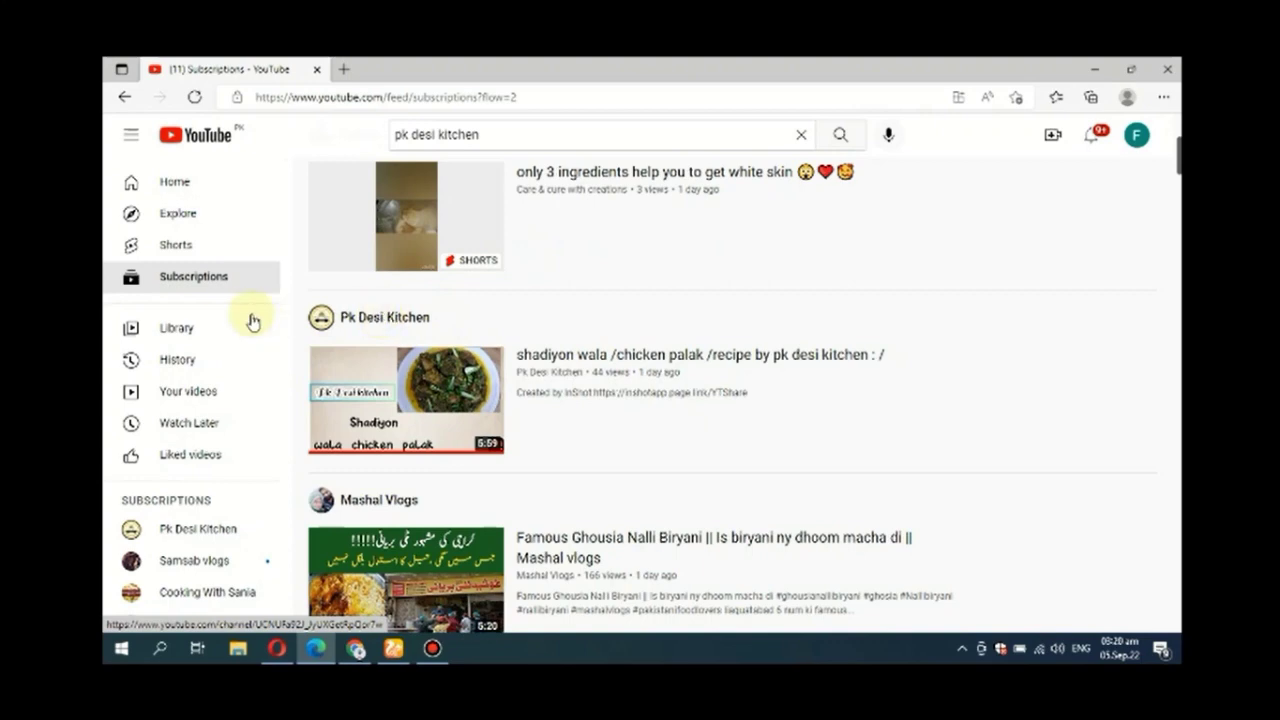
pyautogui.click(191, 331)
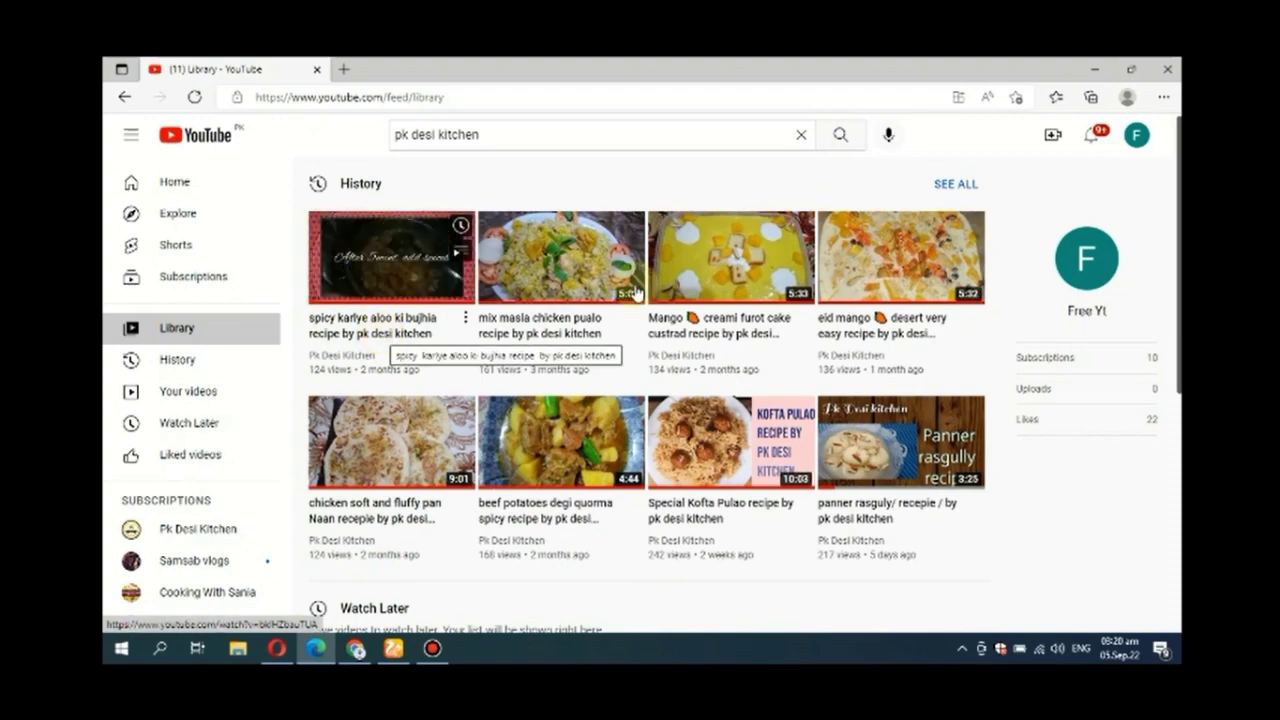
pyautogui.moveTo(622, 222)
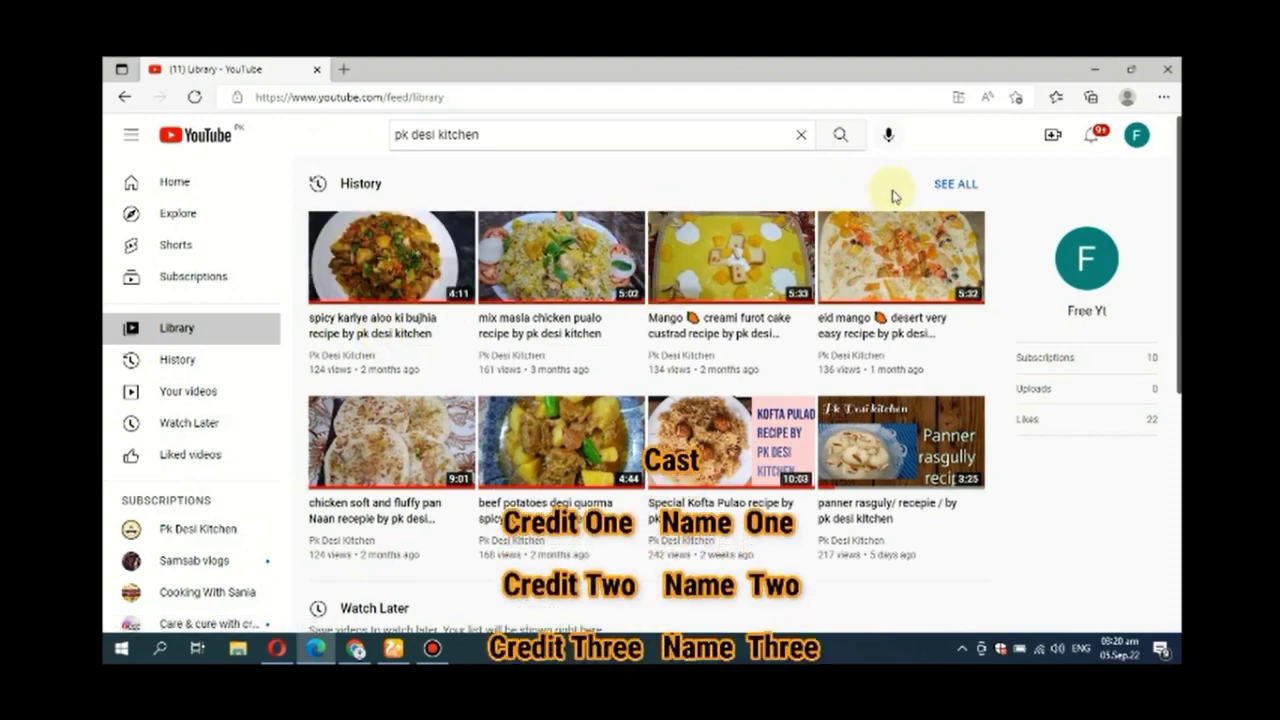
pyautogui.click(955, 186)
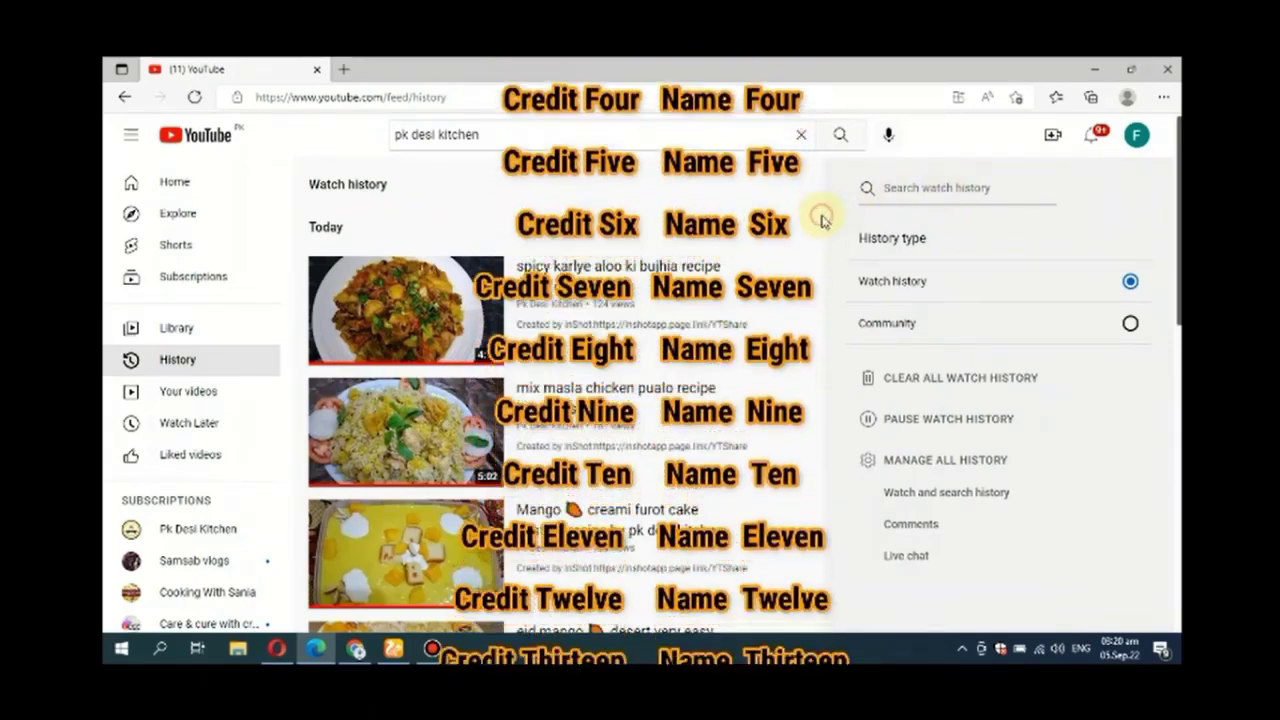
pyautogui.scroll(-8, 822, 220)
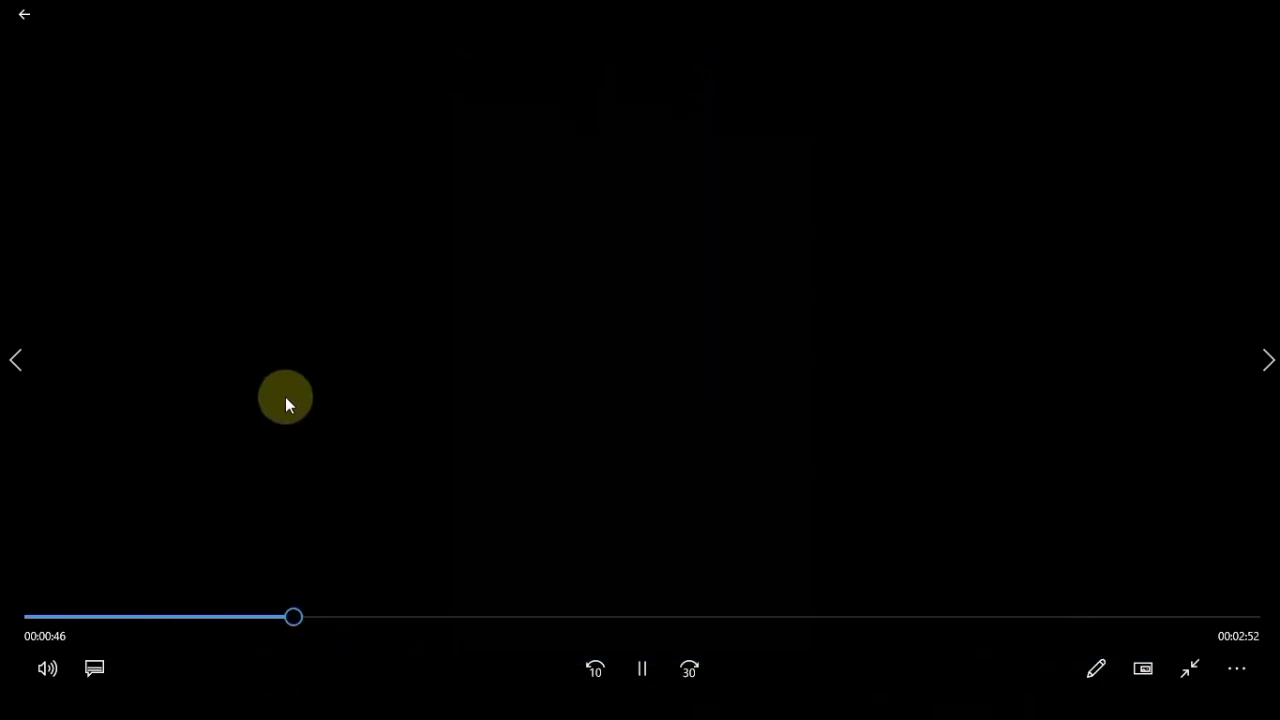
# - Leave full-screen playback, then close the video player and the File Explorer window
pyautogui.doubleClick(341, 389)
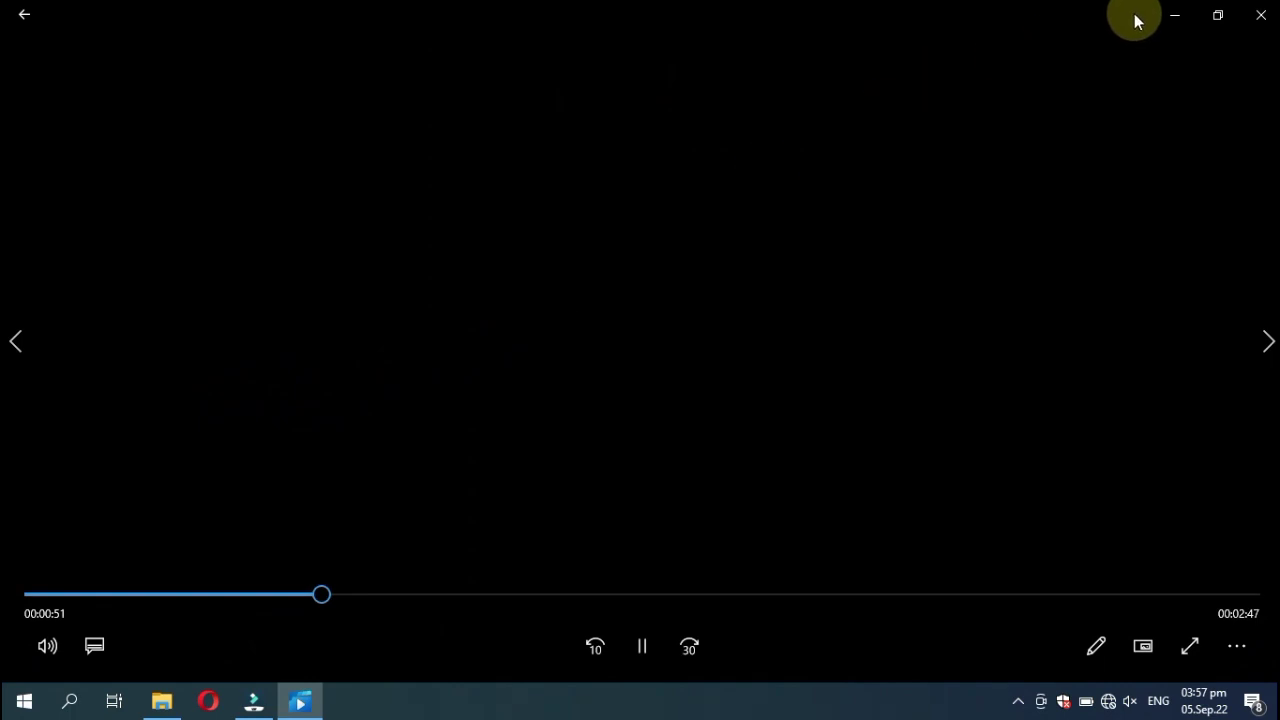
pyautogui.click(1261, 21)
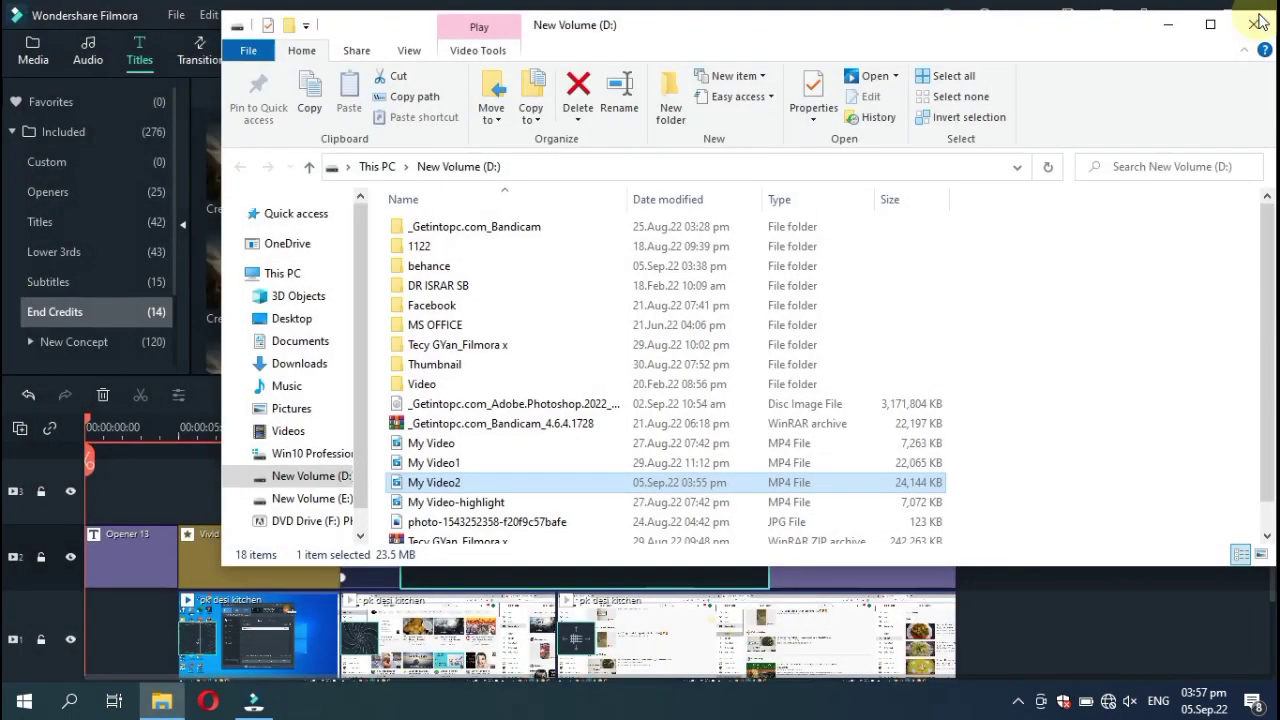
pyautogui.click(1260, 22)
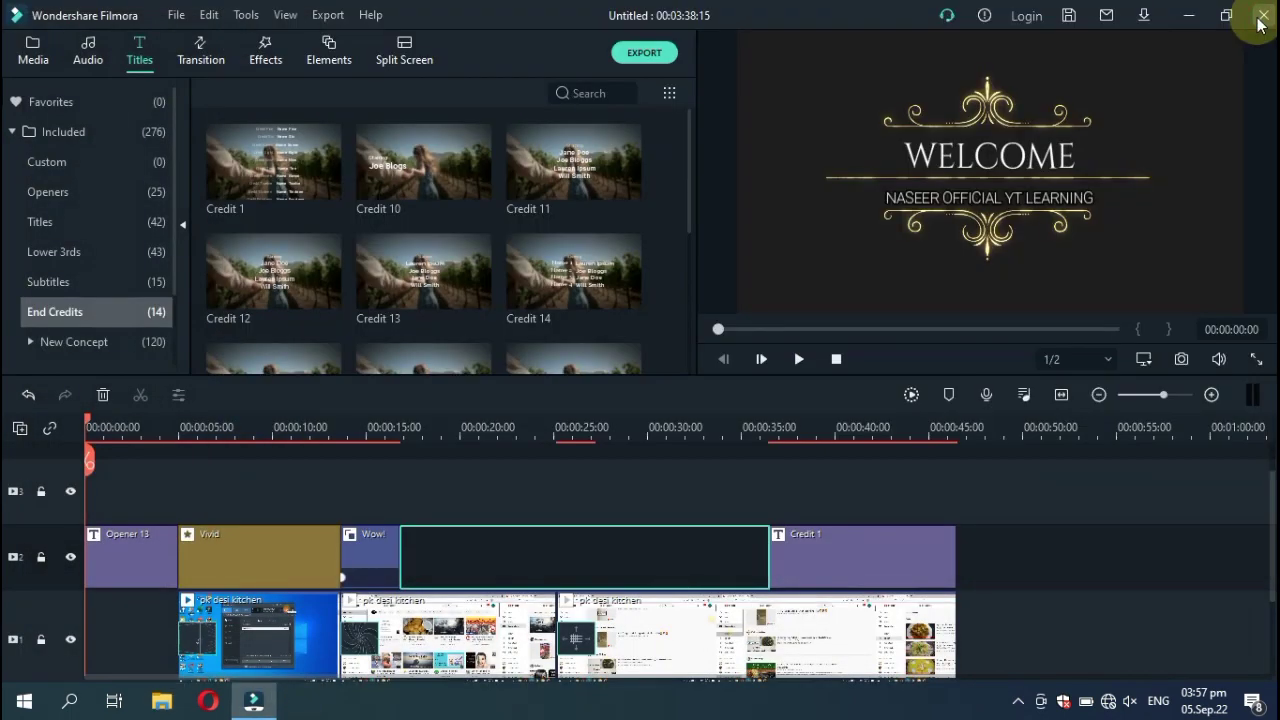
# - Minimize the video editor and refresh the Windows desktop
pyautogui.click(1189, 14)
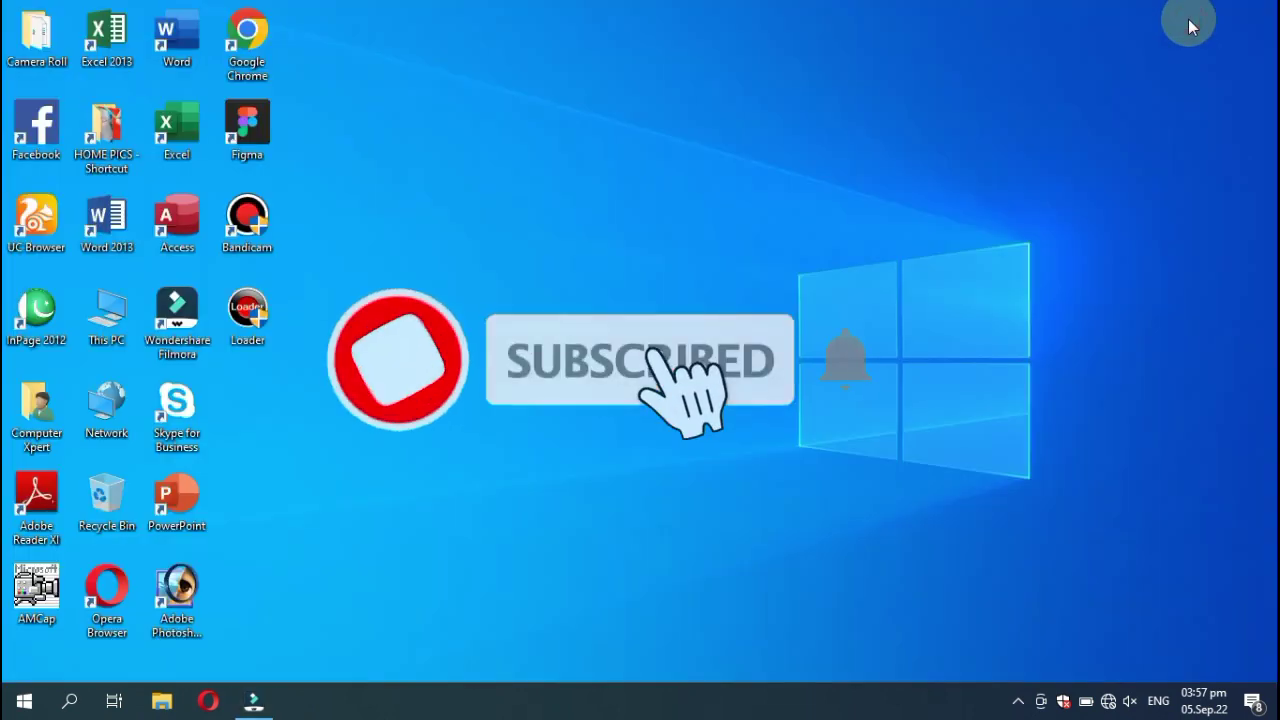
pyautogui.rightClick(552, 403)
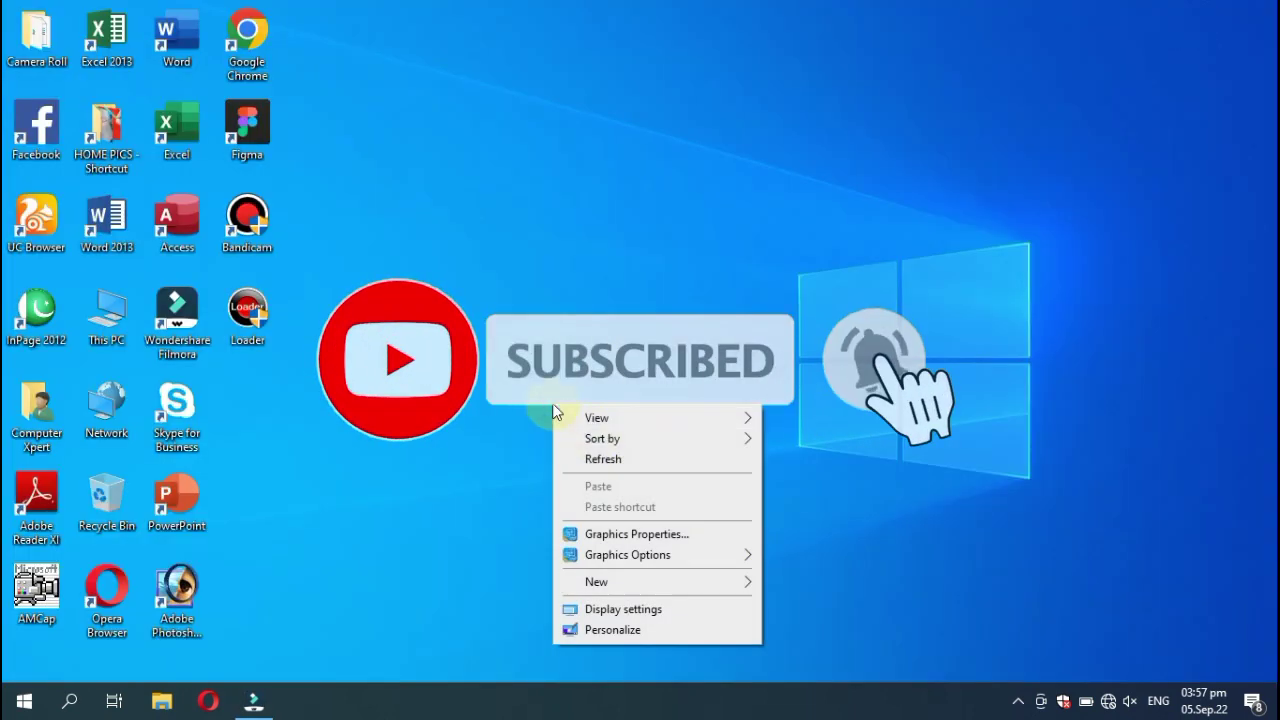
pyautogui.click(621, 456)
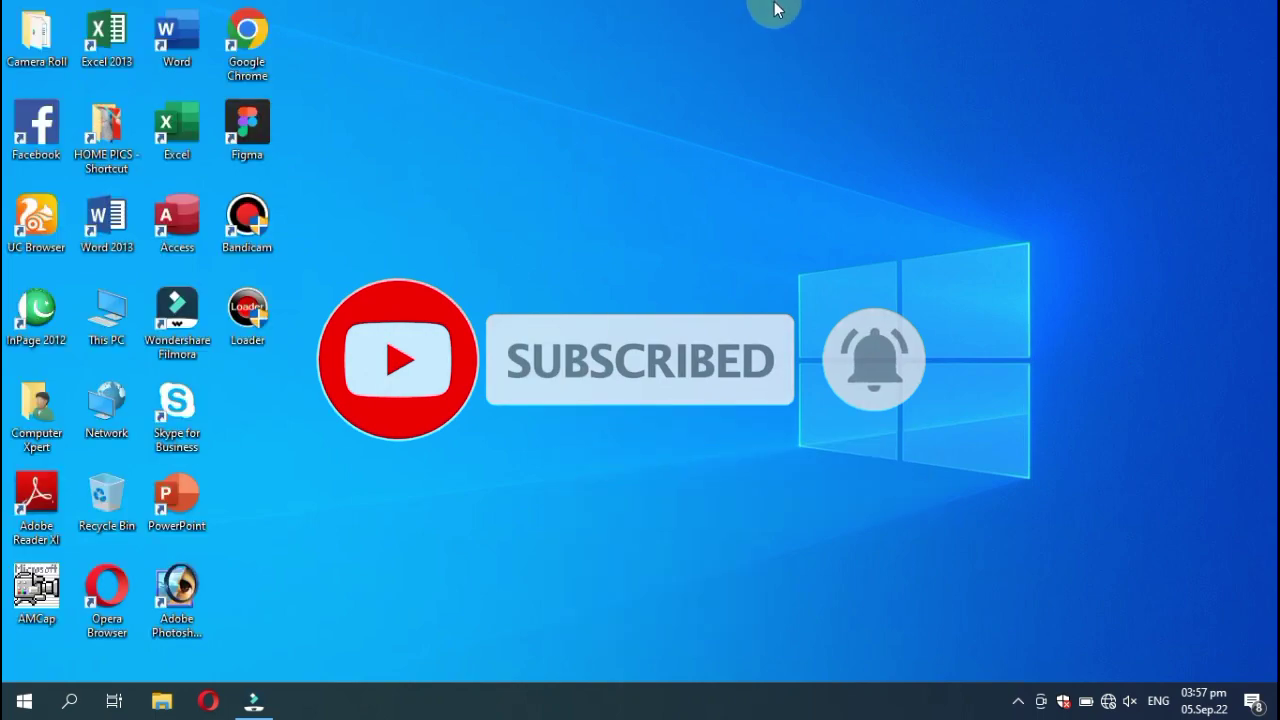